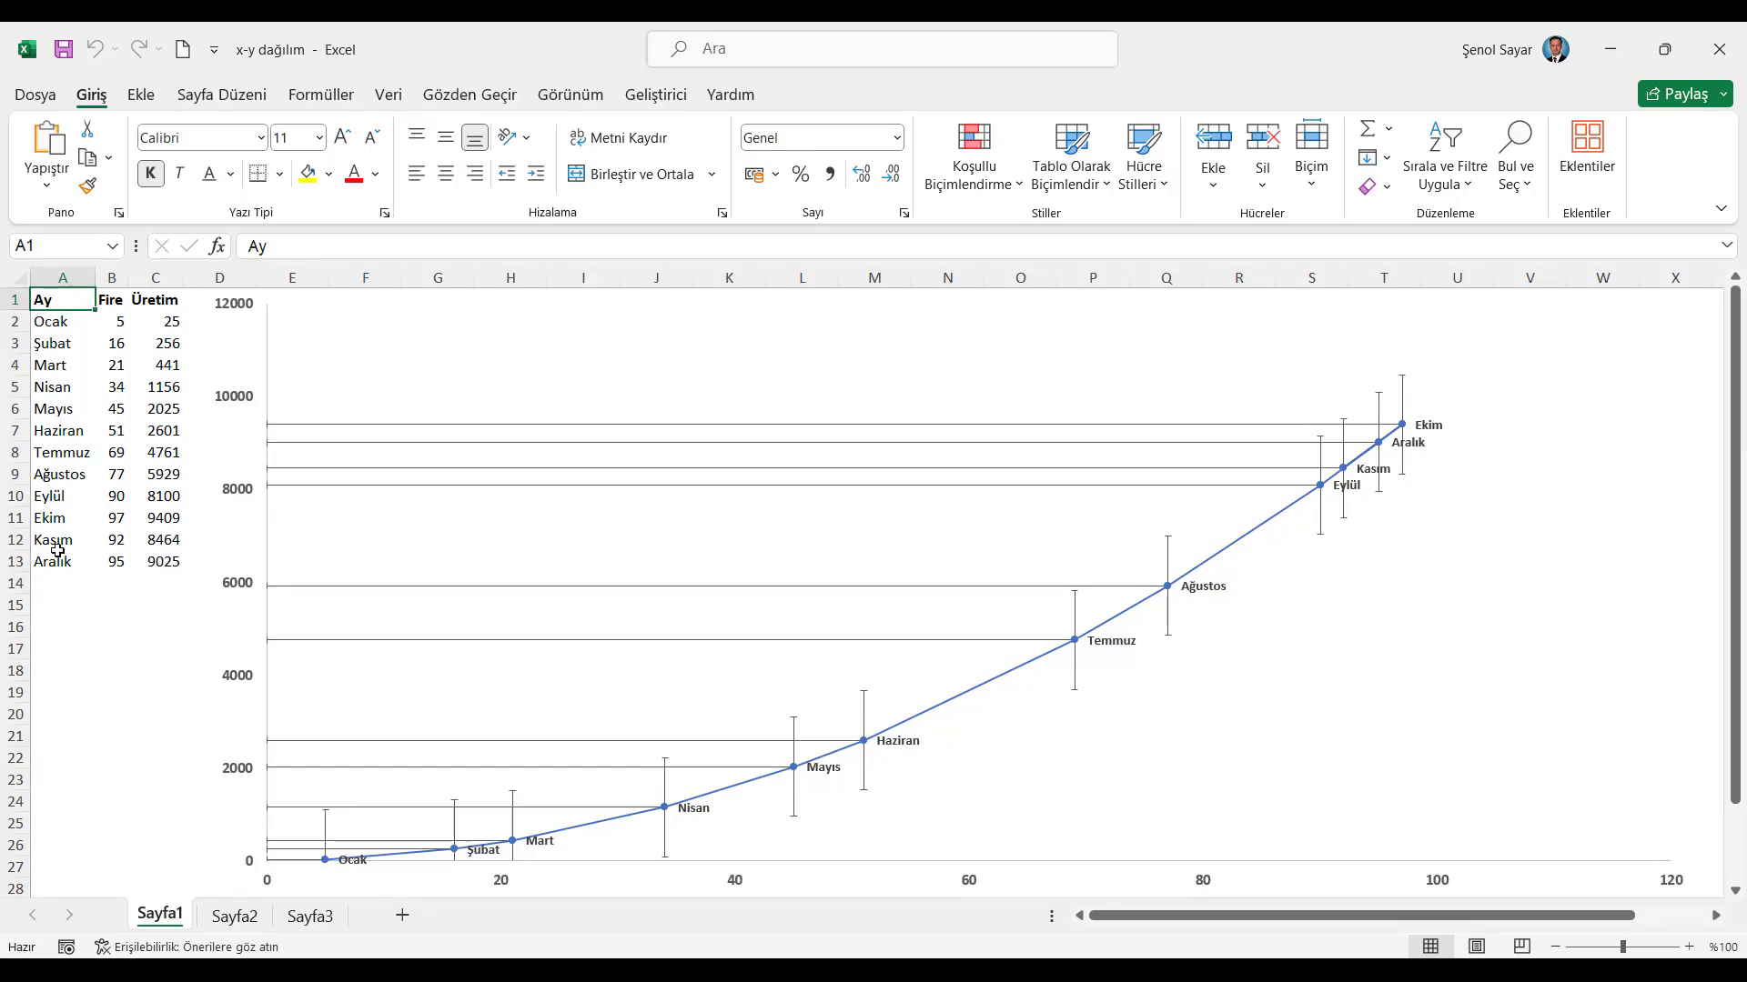
Recalculate with Şimdi Hesapla about 25 times until the data ends at Aralık 98/9604
left_click(325, 95)
left_click(1450, 145)
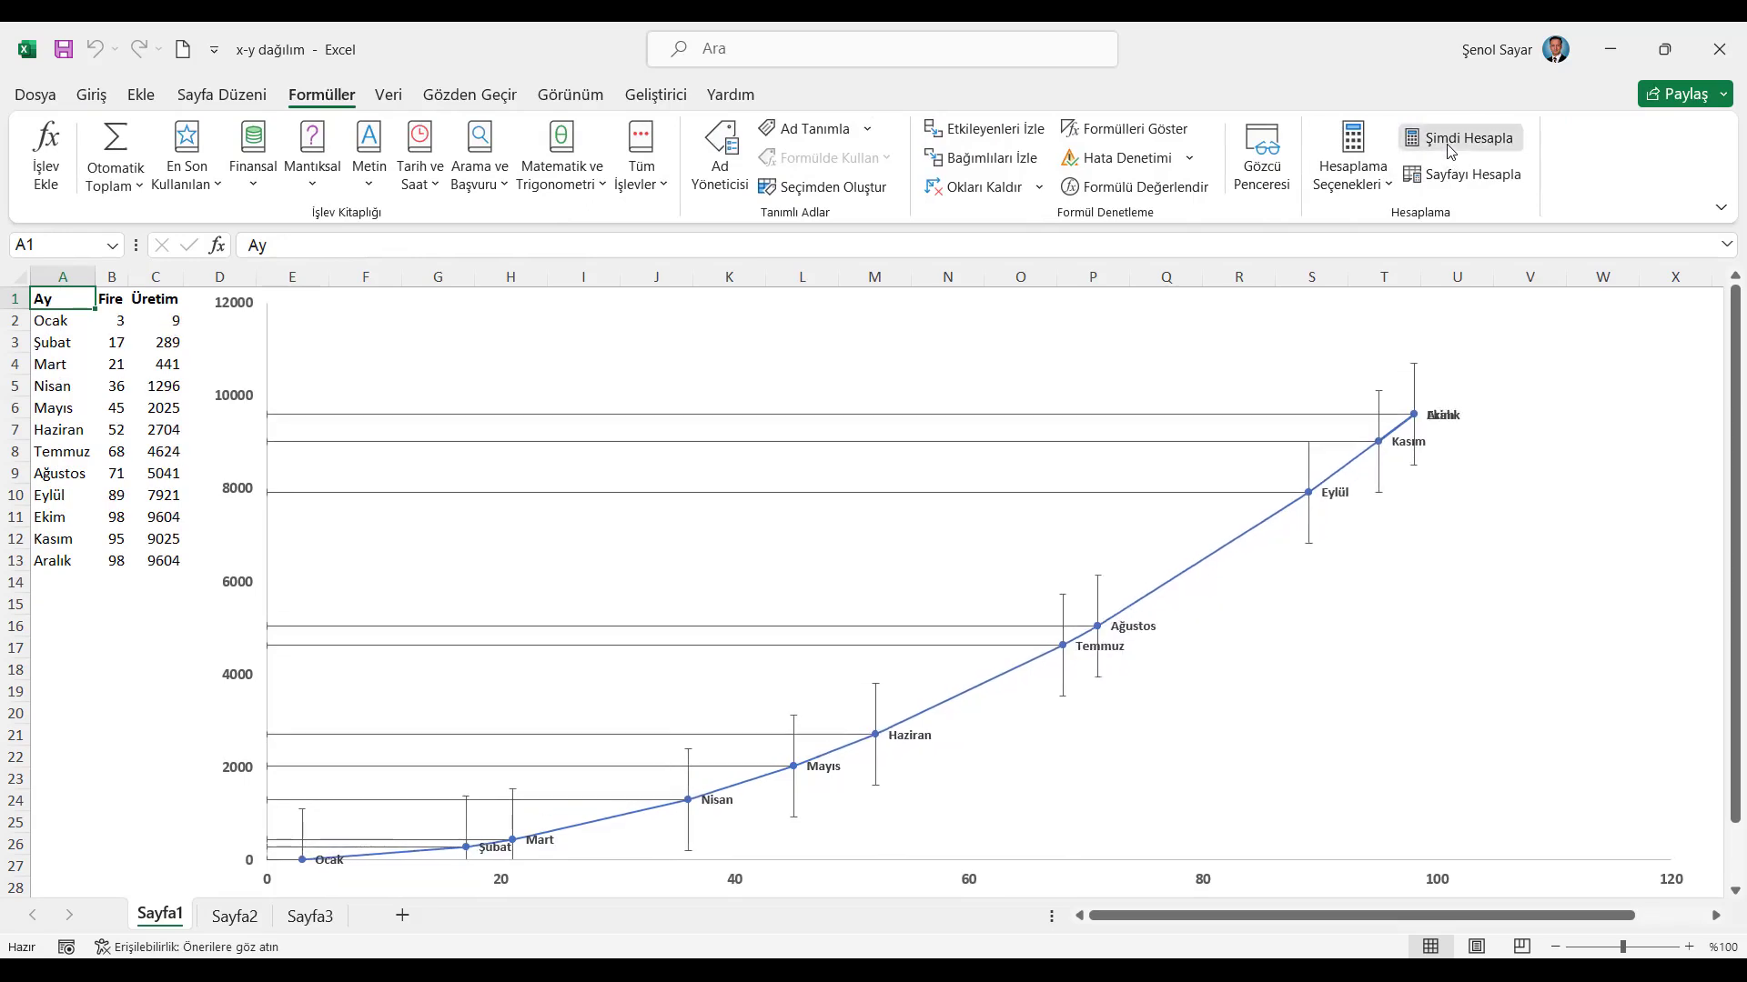
left_click(1450, 145)
left_click(1450, 146)
left_click(1450, 146)
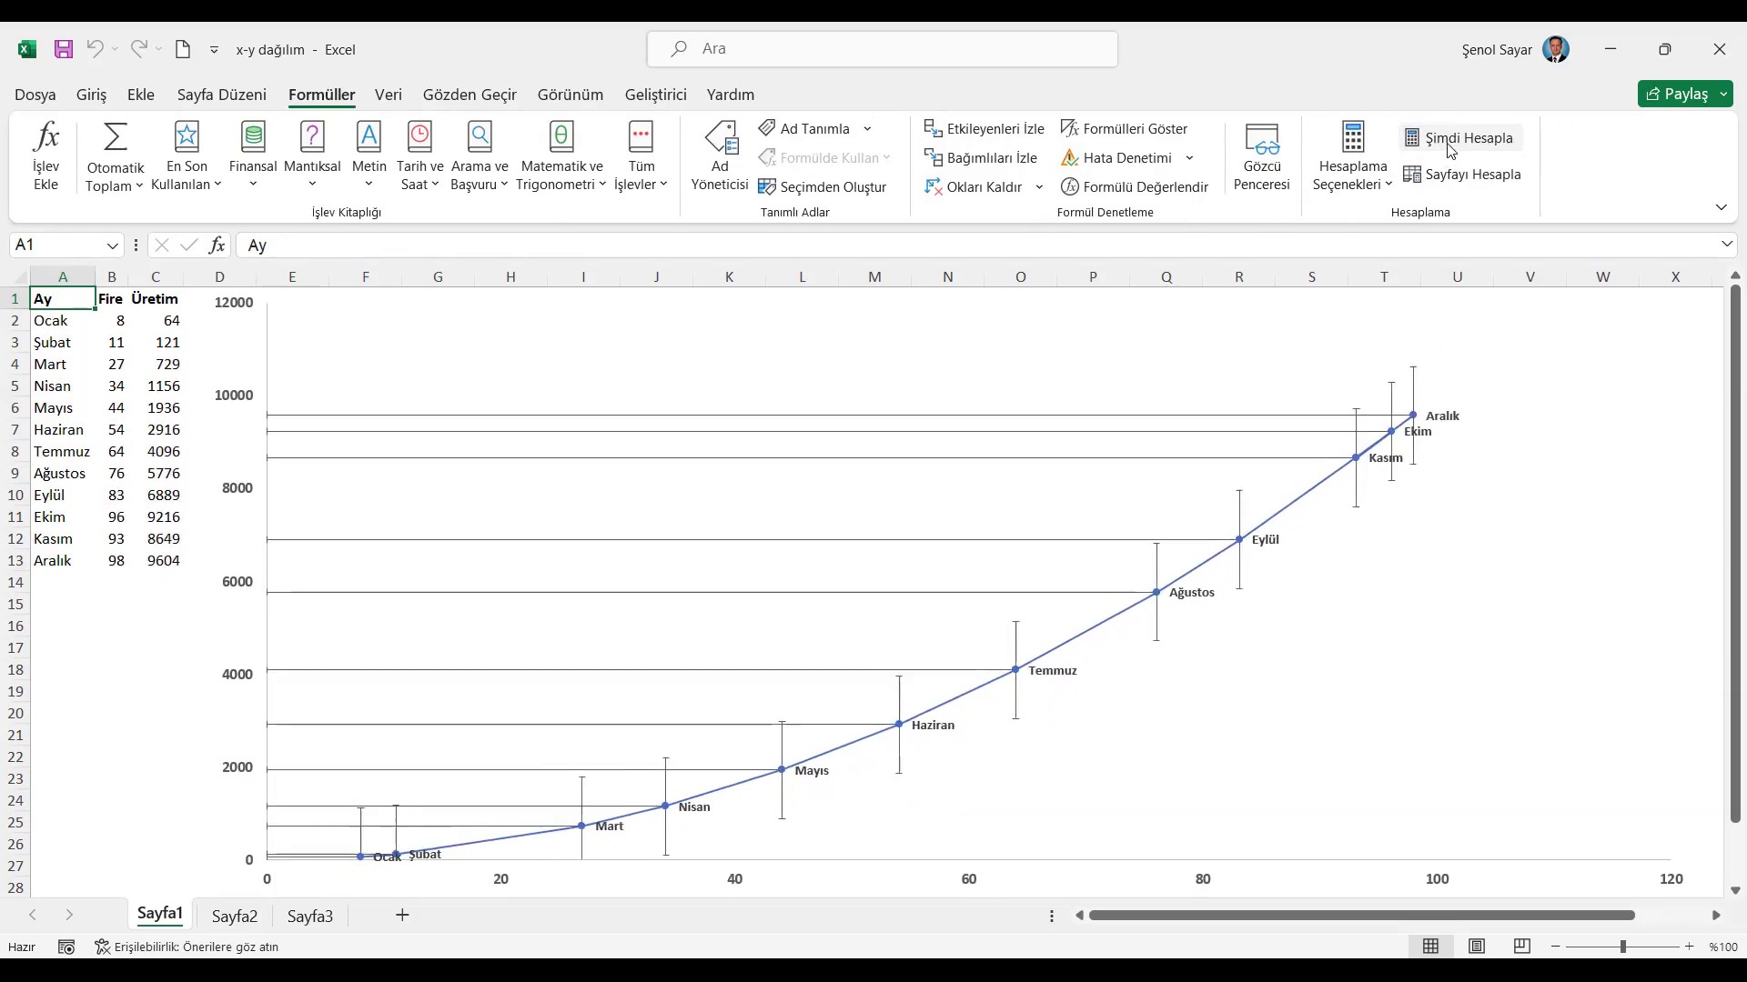
left_click(1450, 146)
left_click(1450, 146)
left_click(1450, 145)
left_click(1450, 145)
left_click(1450, 145)
left_click(1450, 146)
left_click(1450, 146)
left_click(1450, 145)
left_click(1450, 146)
left_click(1450, 146)
left_click(1450, 146)
left_click(1450, 146)
left_click(1450, 145)
left_click(1450, 145)
left_click(1450, 145)
left_click(1451, 145)
left_click(1450, 145)
left_click(1450, 146)
left_click(1450, 146)
left_click(1450, 146)
left_click(1450, 145)
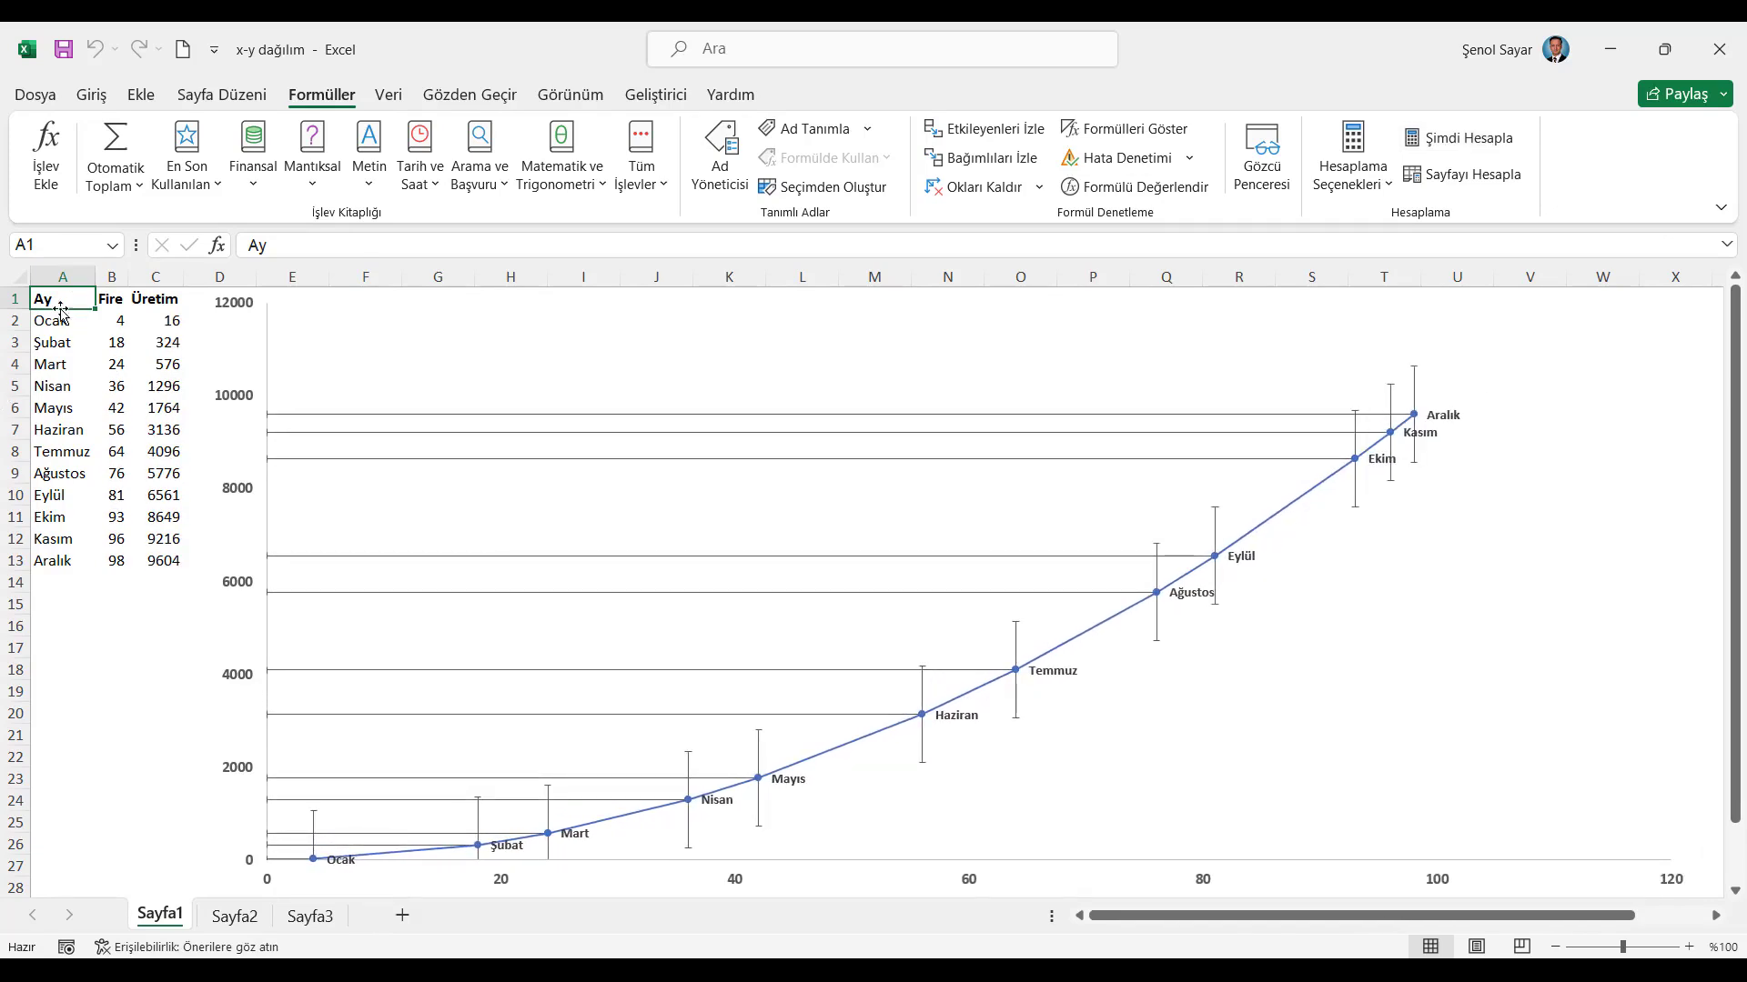
Copy the Ay/Fire/Üretim table A1:C13 and paste it as values only into Sayfa2 A1
left_click_drag(56, 296, 178, 561)
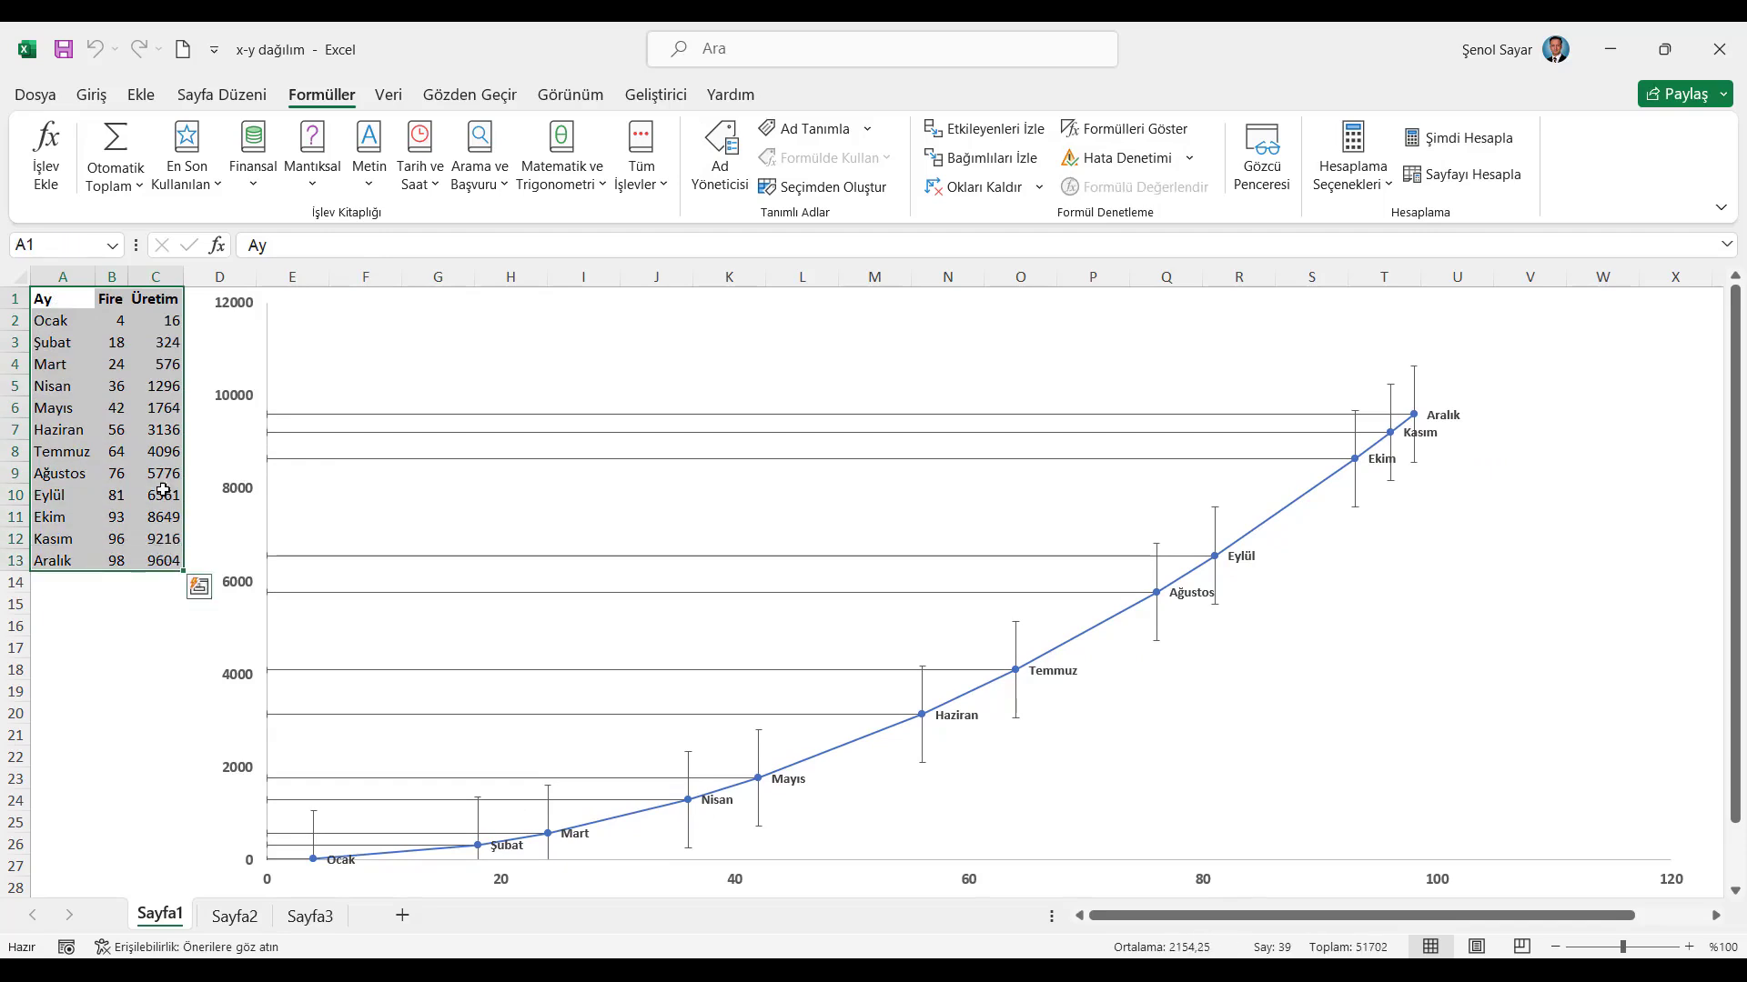
left_click(91, 95)
left_click(86, 156)
left_click(234, 915)
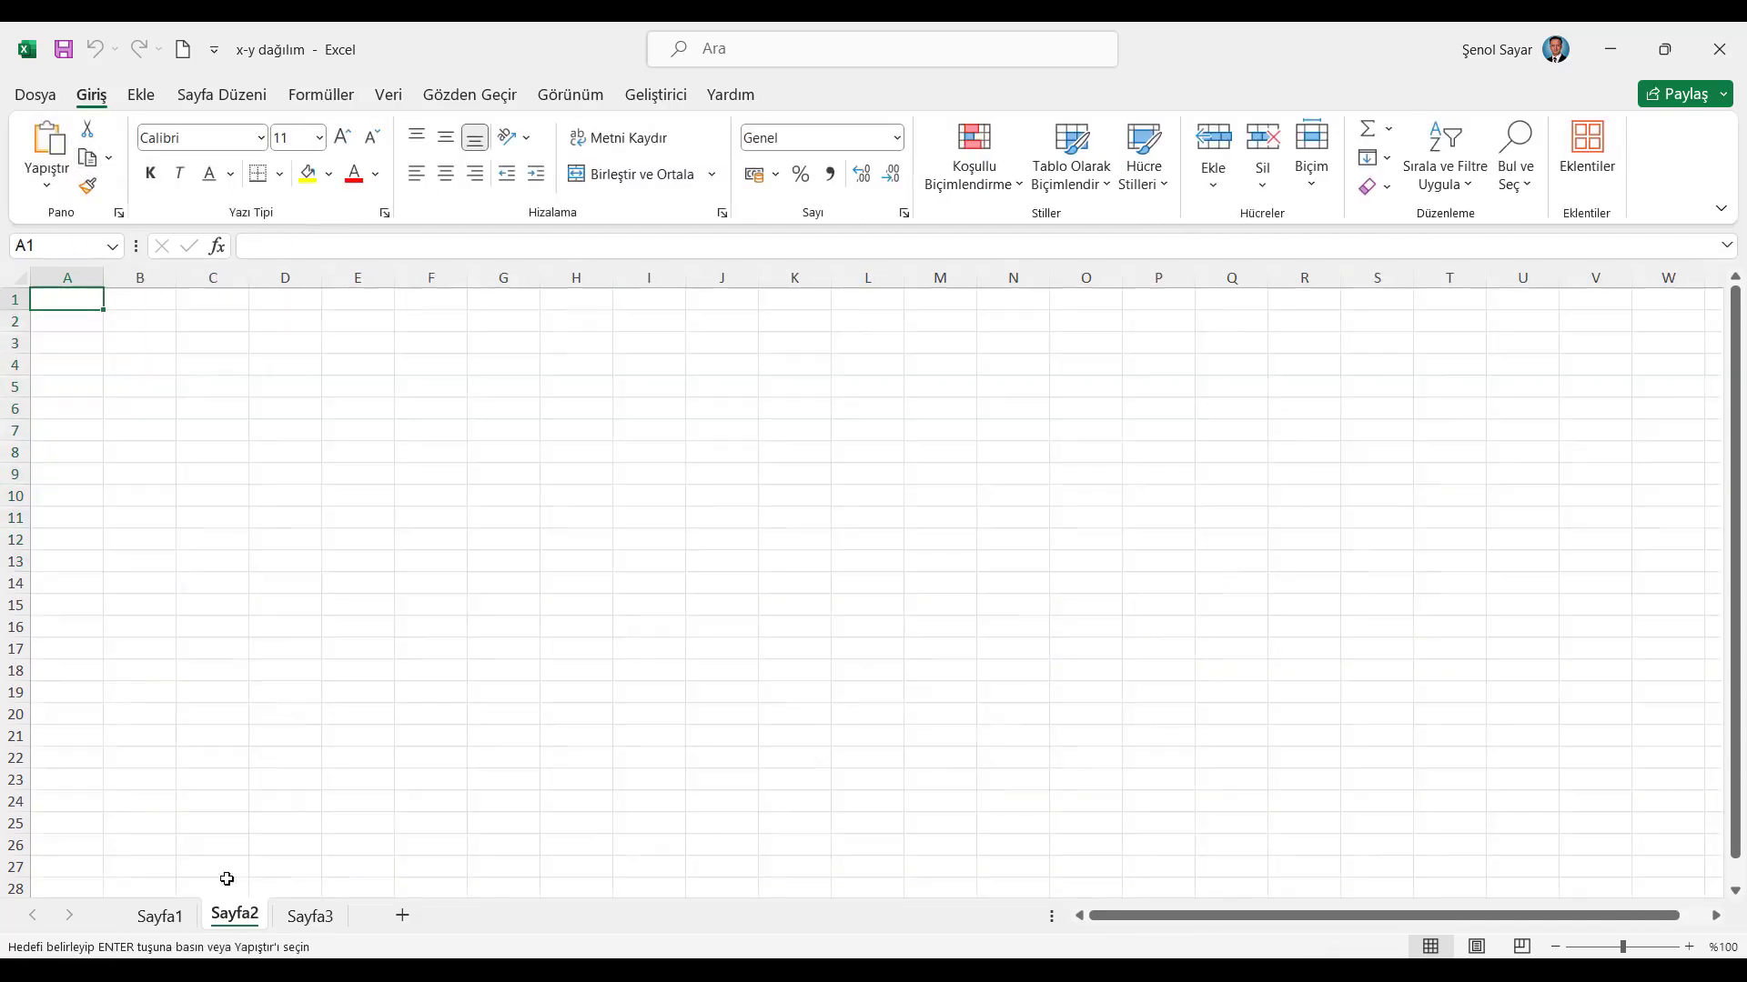
right_click(62, 297)
left_click(100, 490)
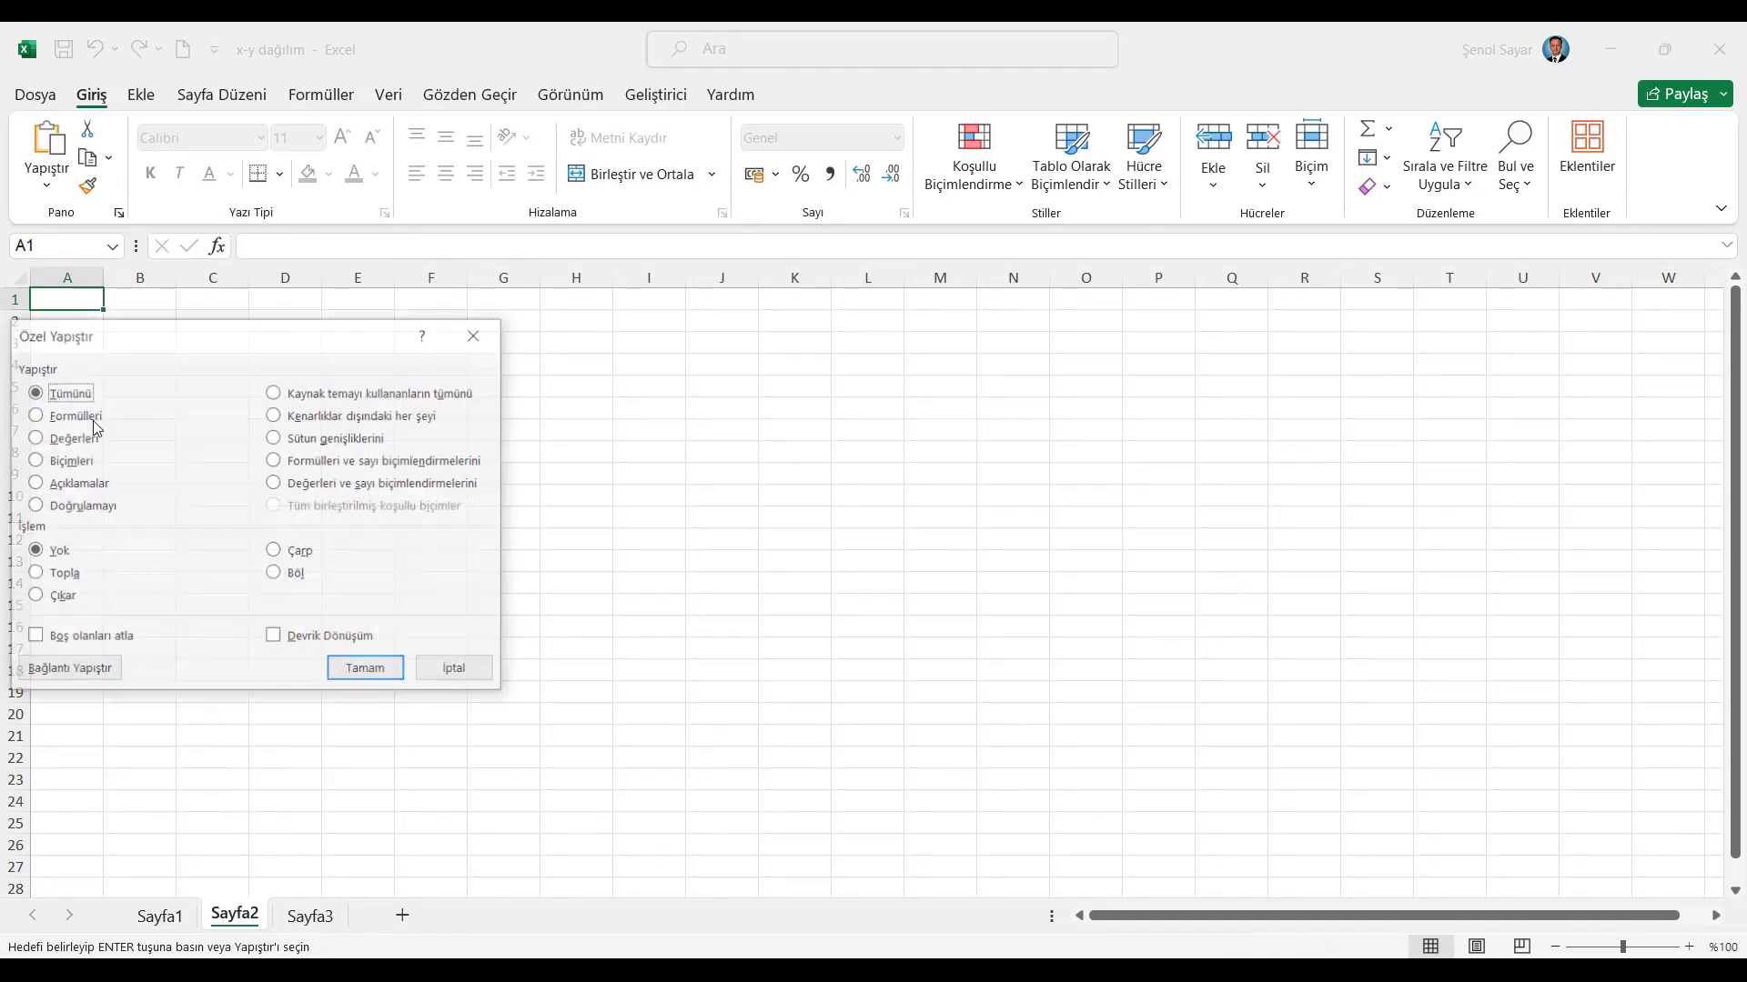
left_click(70, 435)
left_click(366, 671)
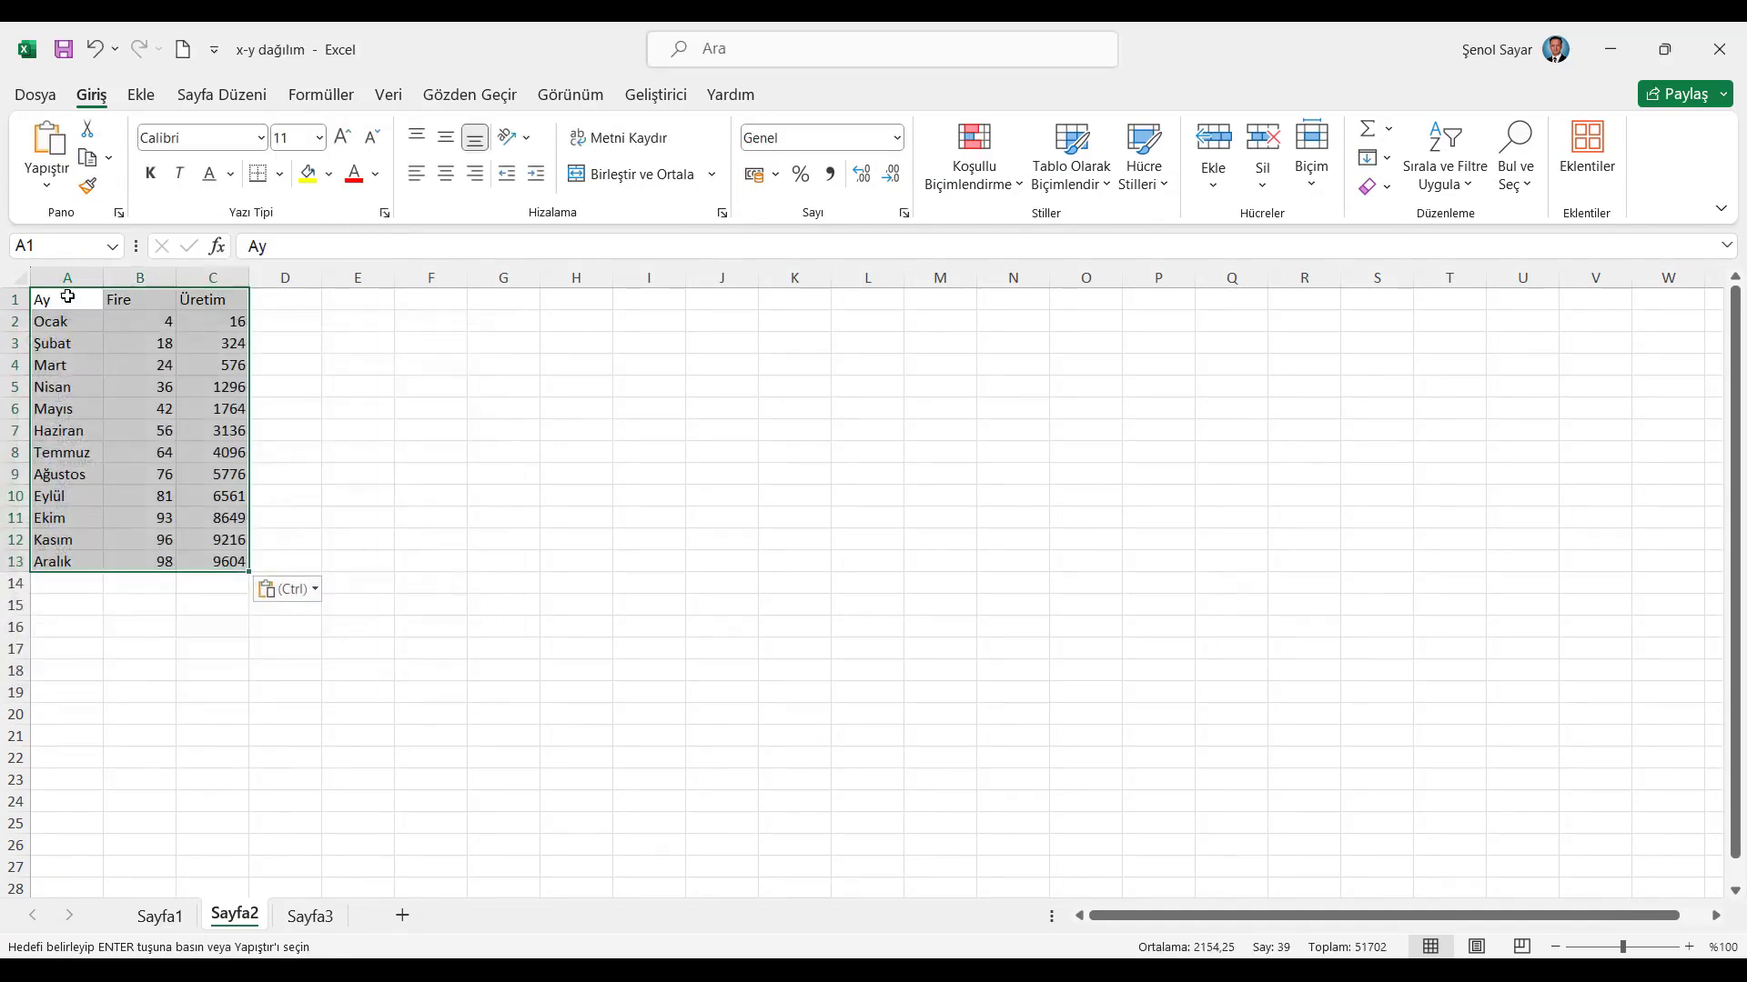
Paste the table's formatting onto Sayfa2 and autofit all column widths
right_click(67, 296)
left_click(145, 454)
left_click(41, 438)
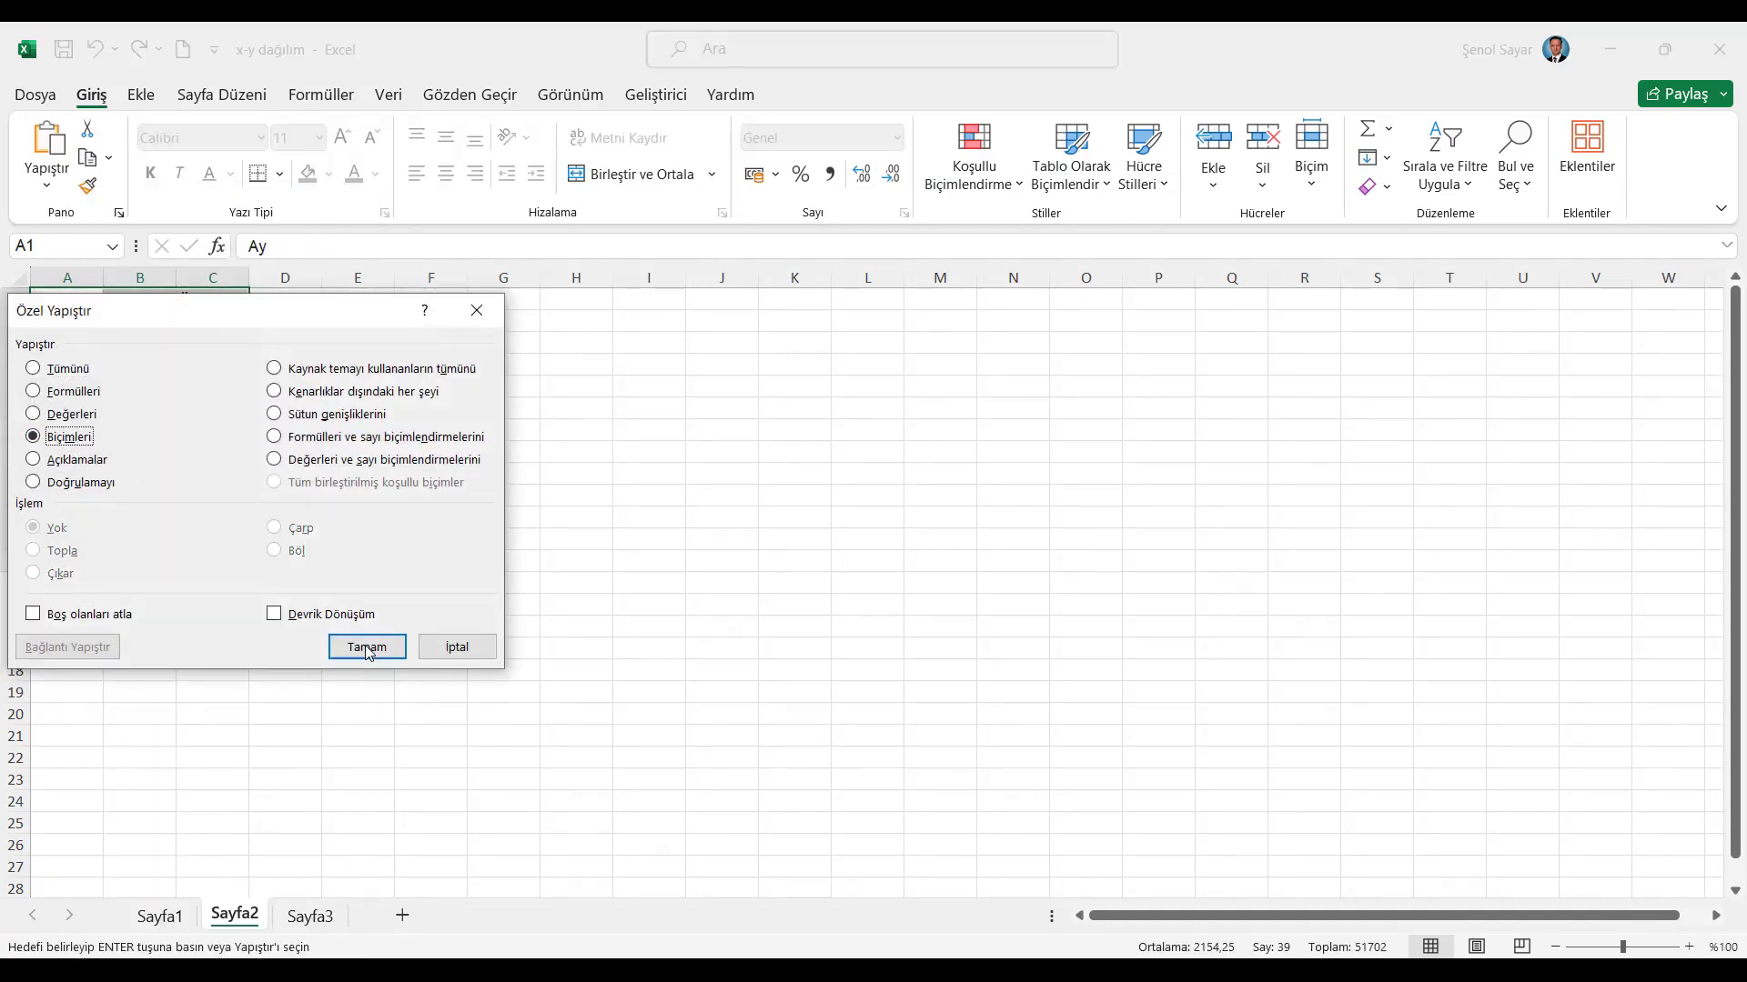
left_click(362, 641)
left_click(20, 276)
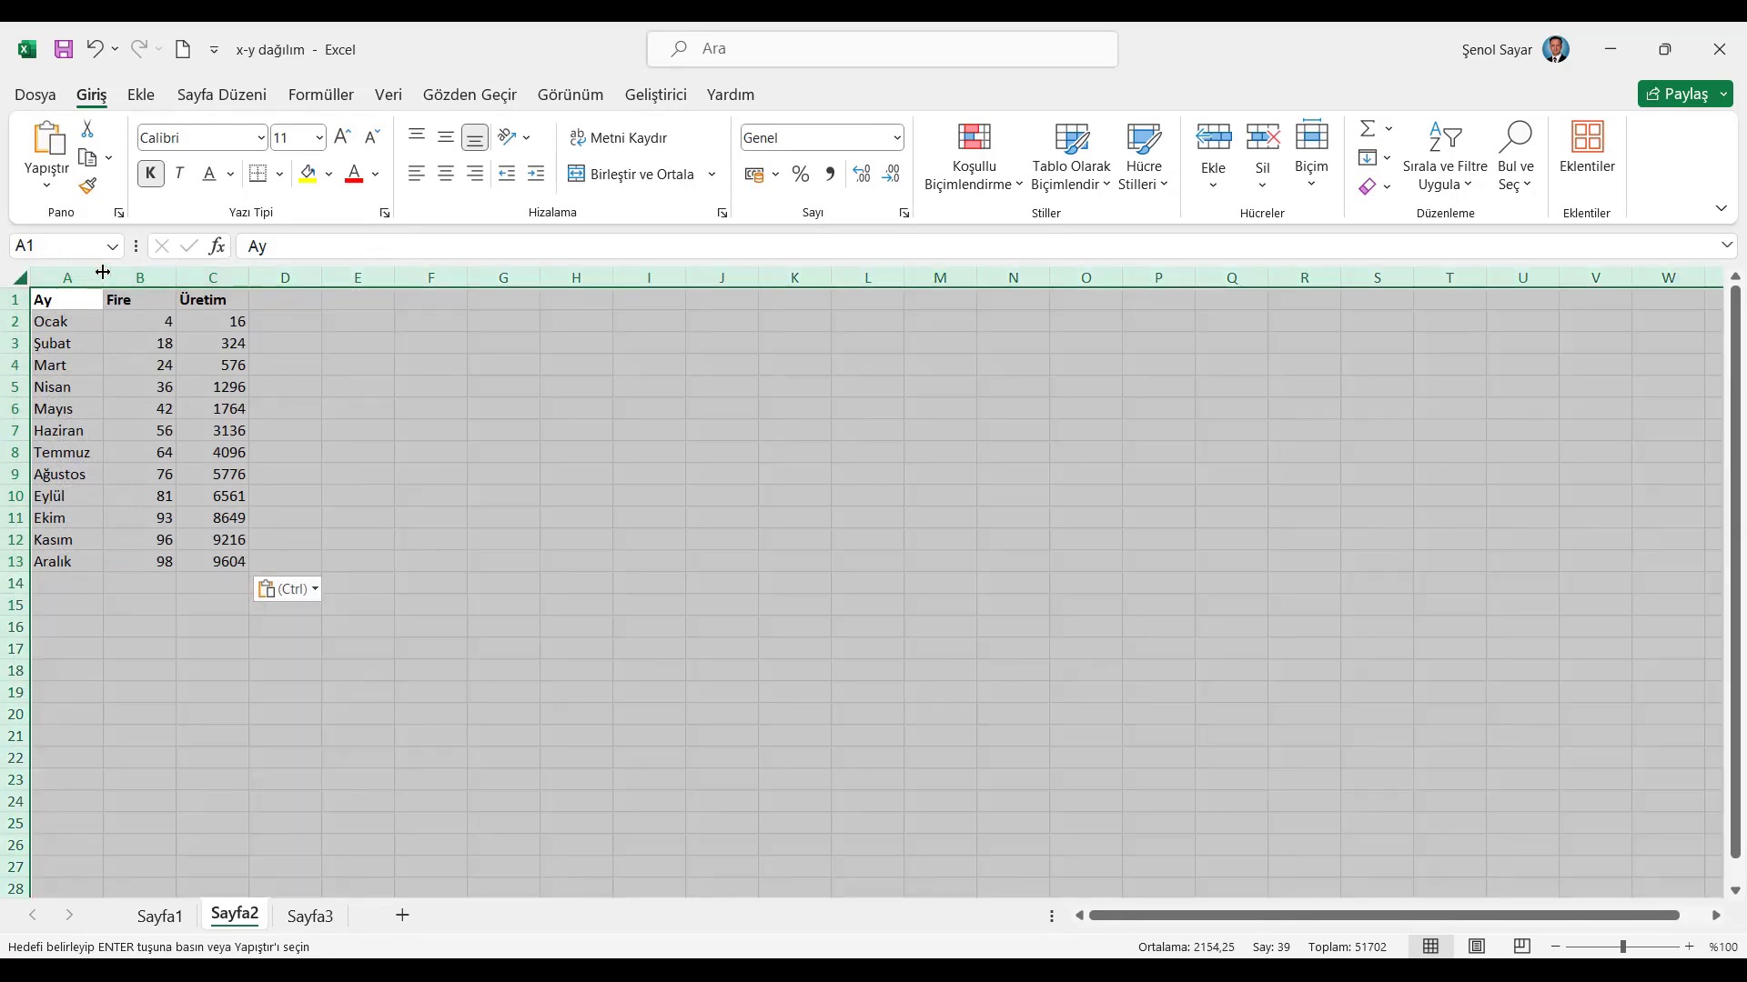
double_click(103, 272)
left_click(69, 300)
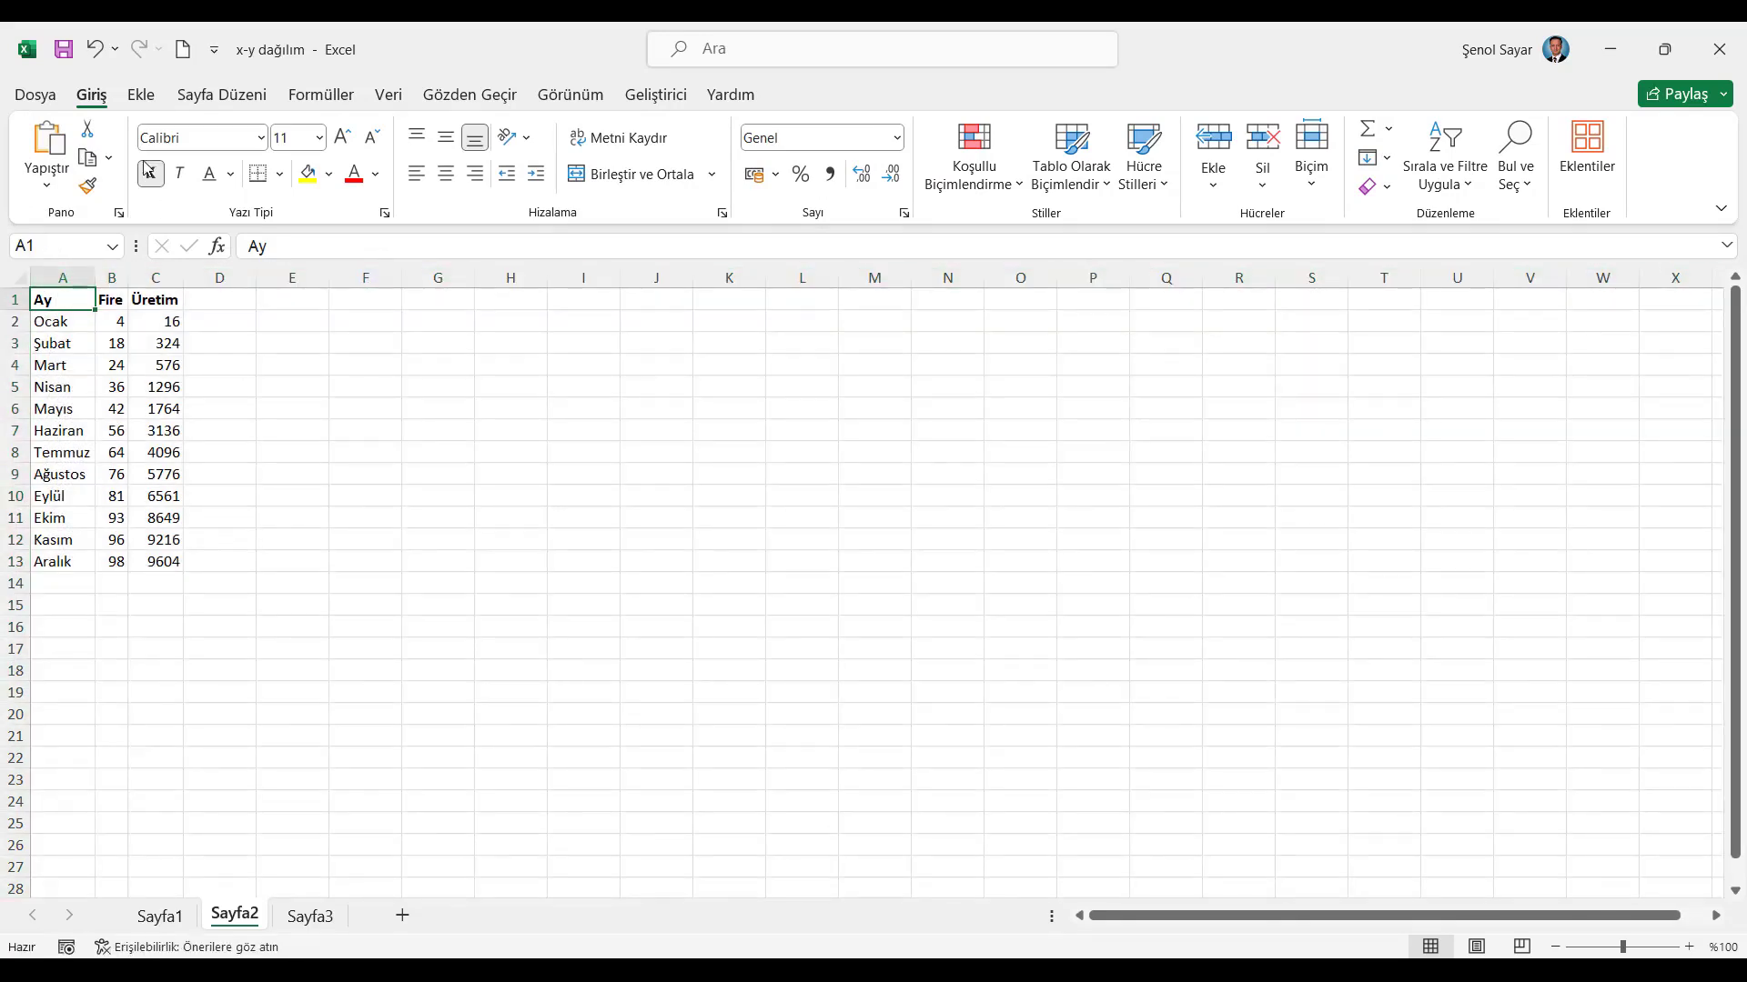
Insert a Scatter with Straight Lines and Markers chart of Üretim vs Fire, enlarged beside the table
left_click(141, 100)
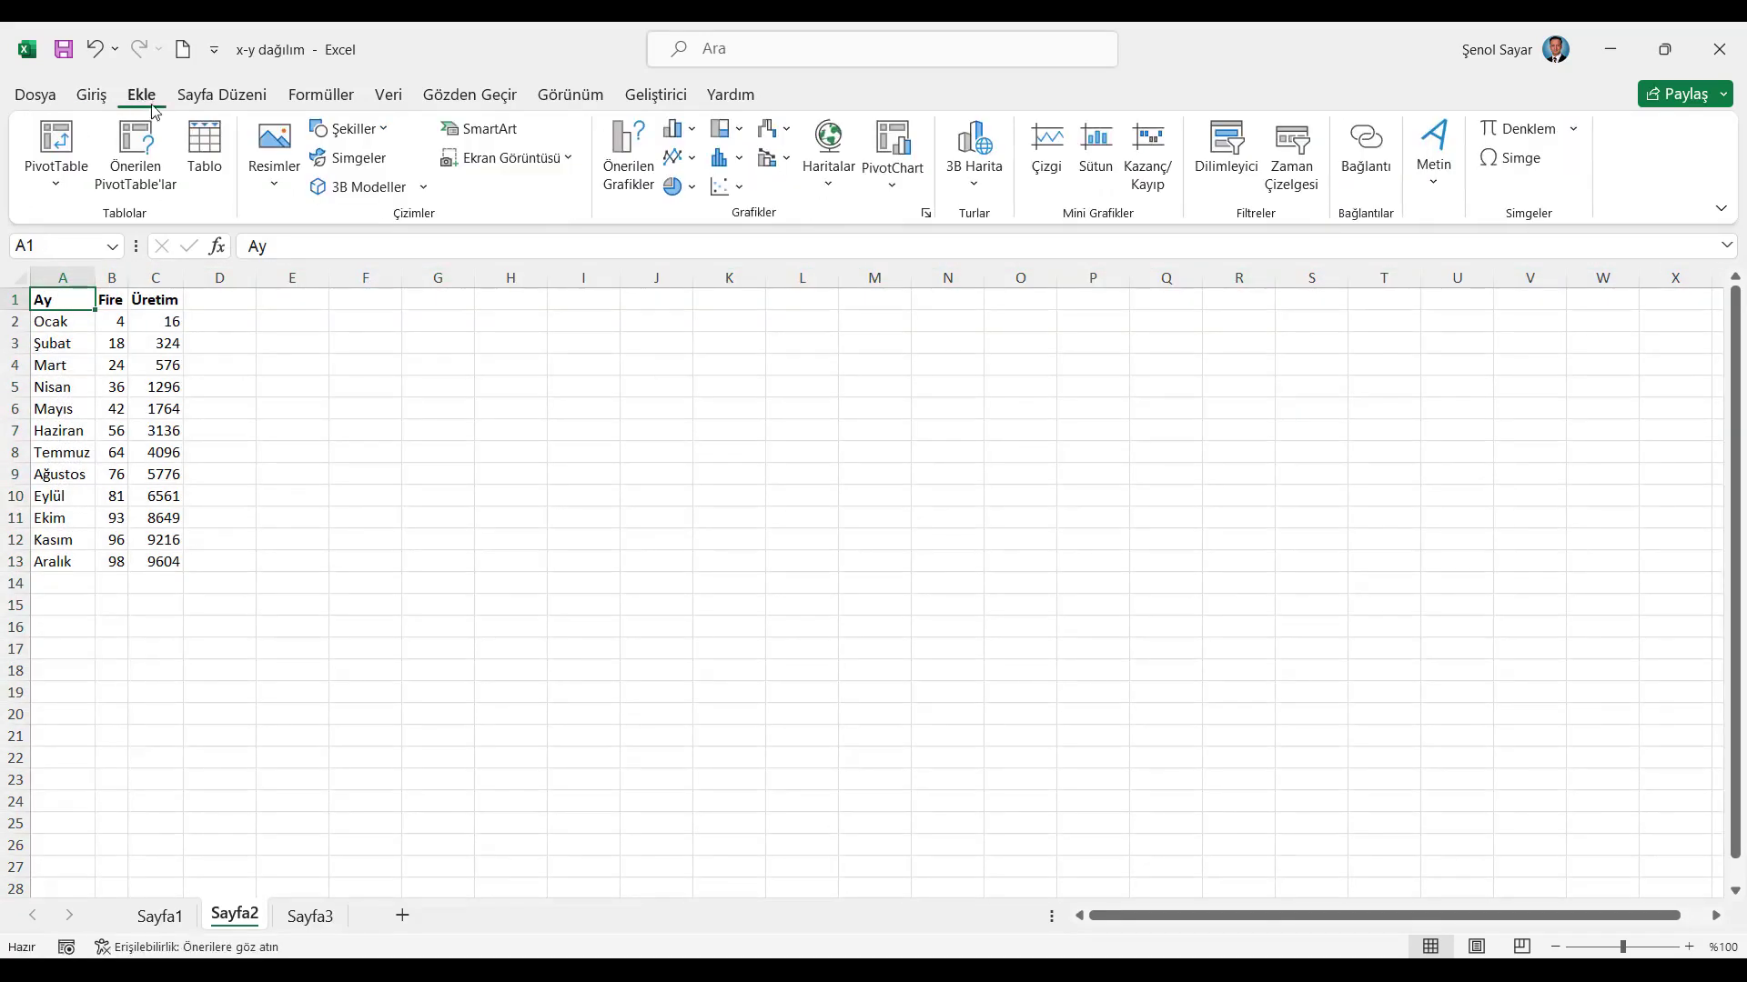
left_click(733, 188)
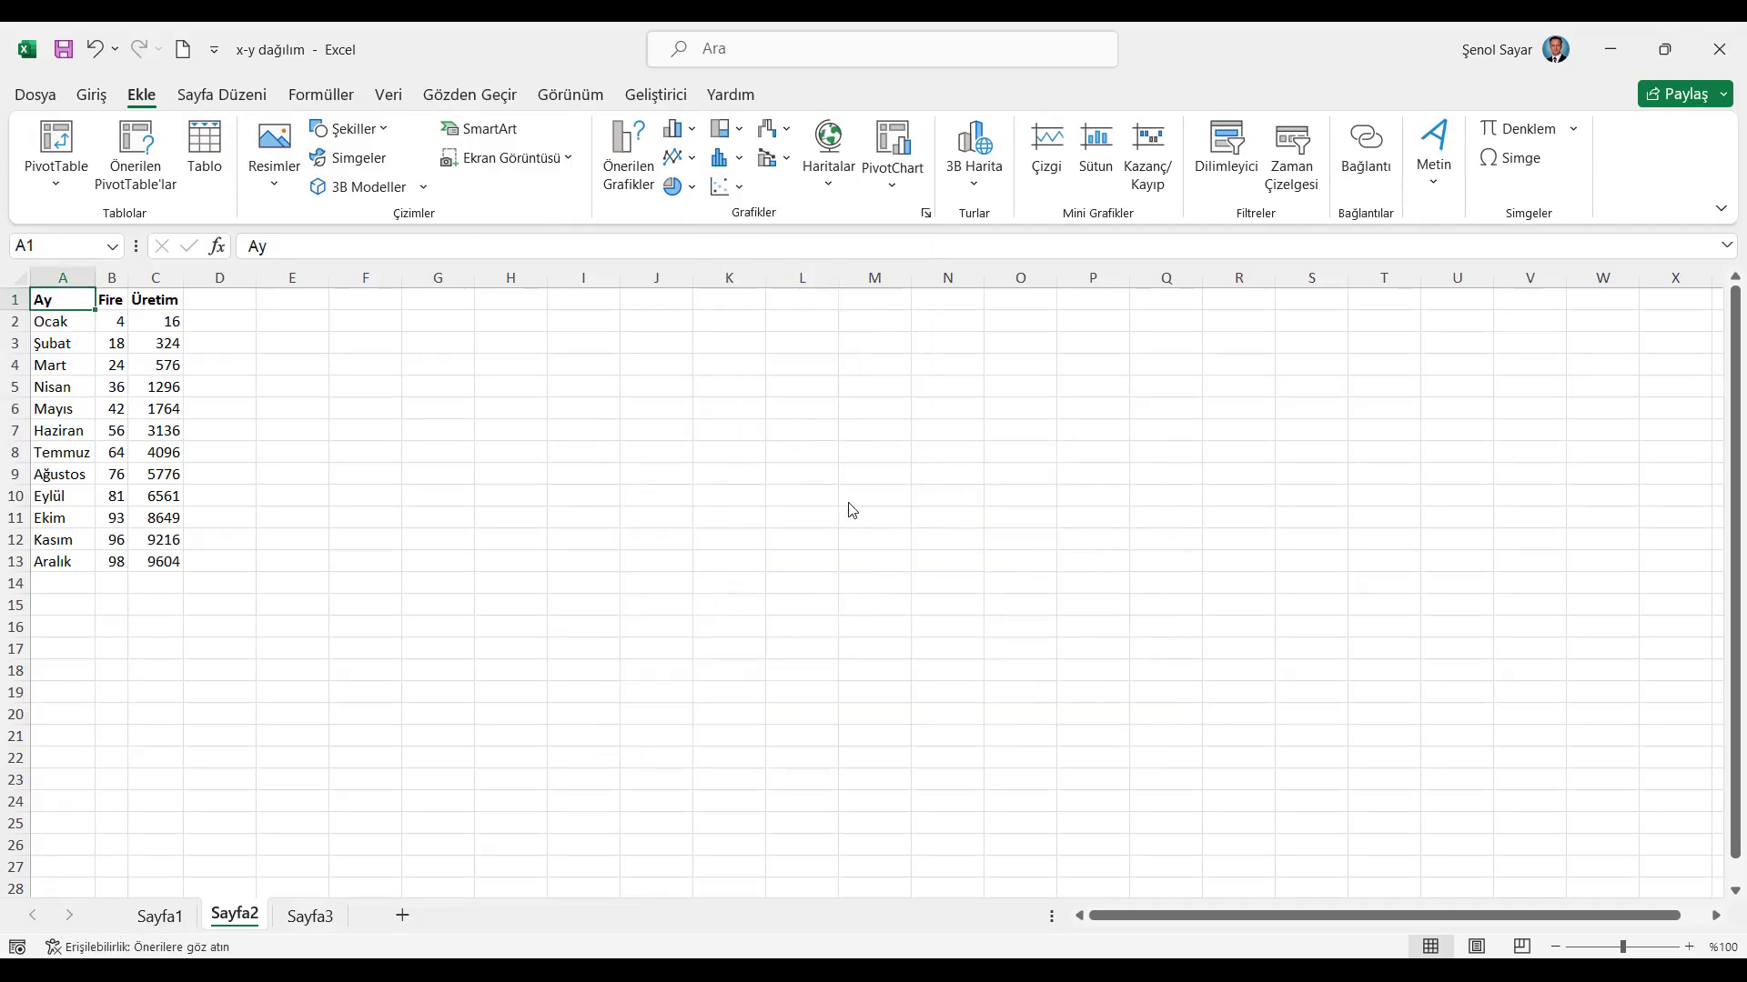
left_click(853, 509)
left_click(901, 262)
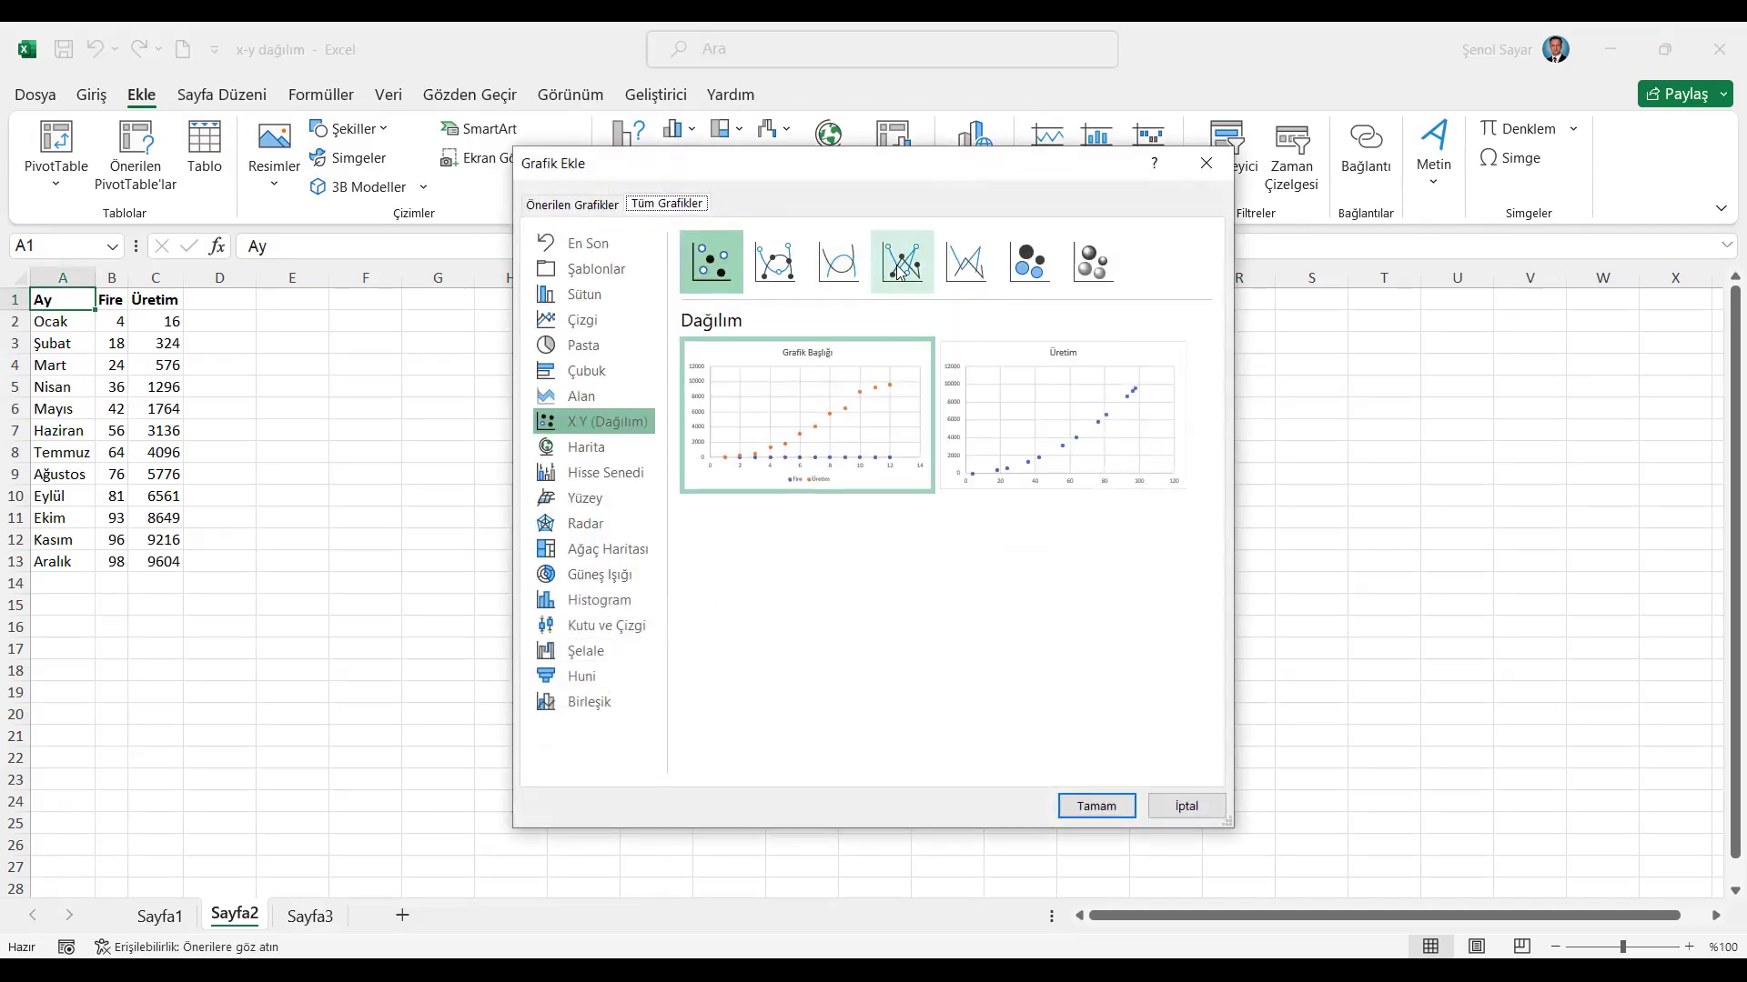
left_click(1068, 418)
left_click(1096, 806)
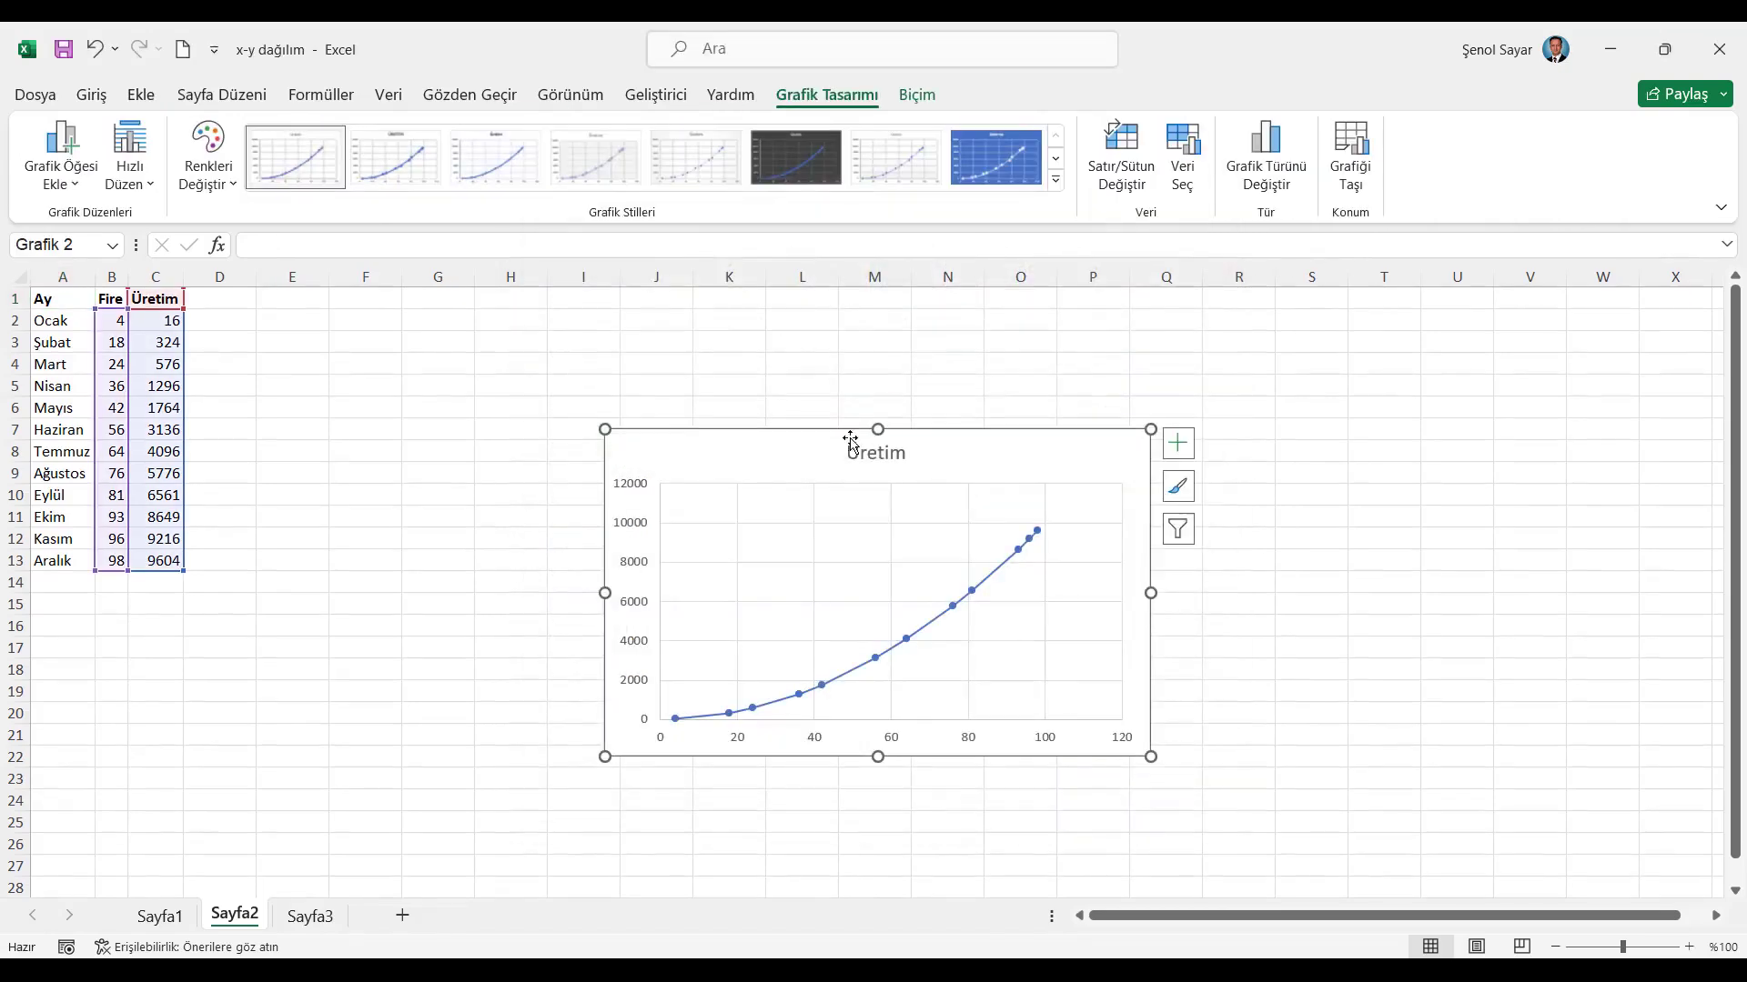
left_click_drag(771, 416, 397, 292)
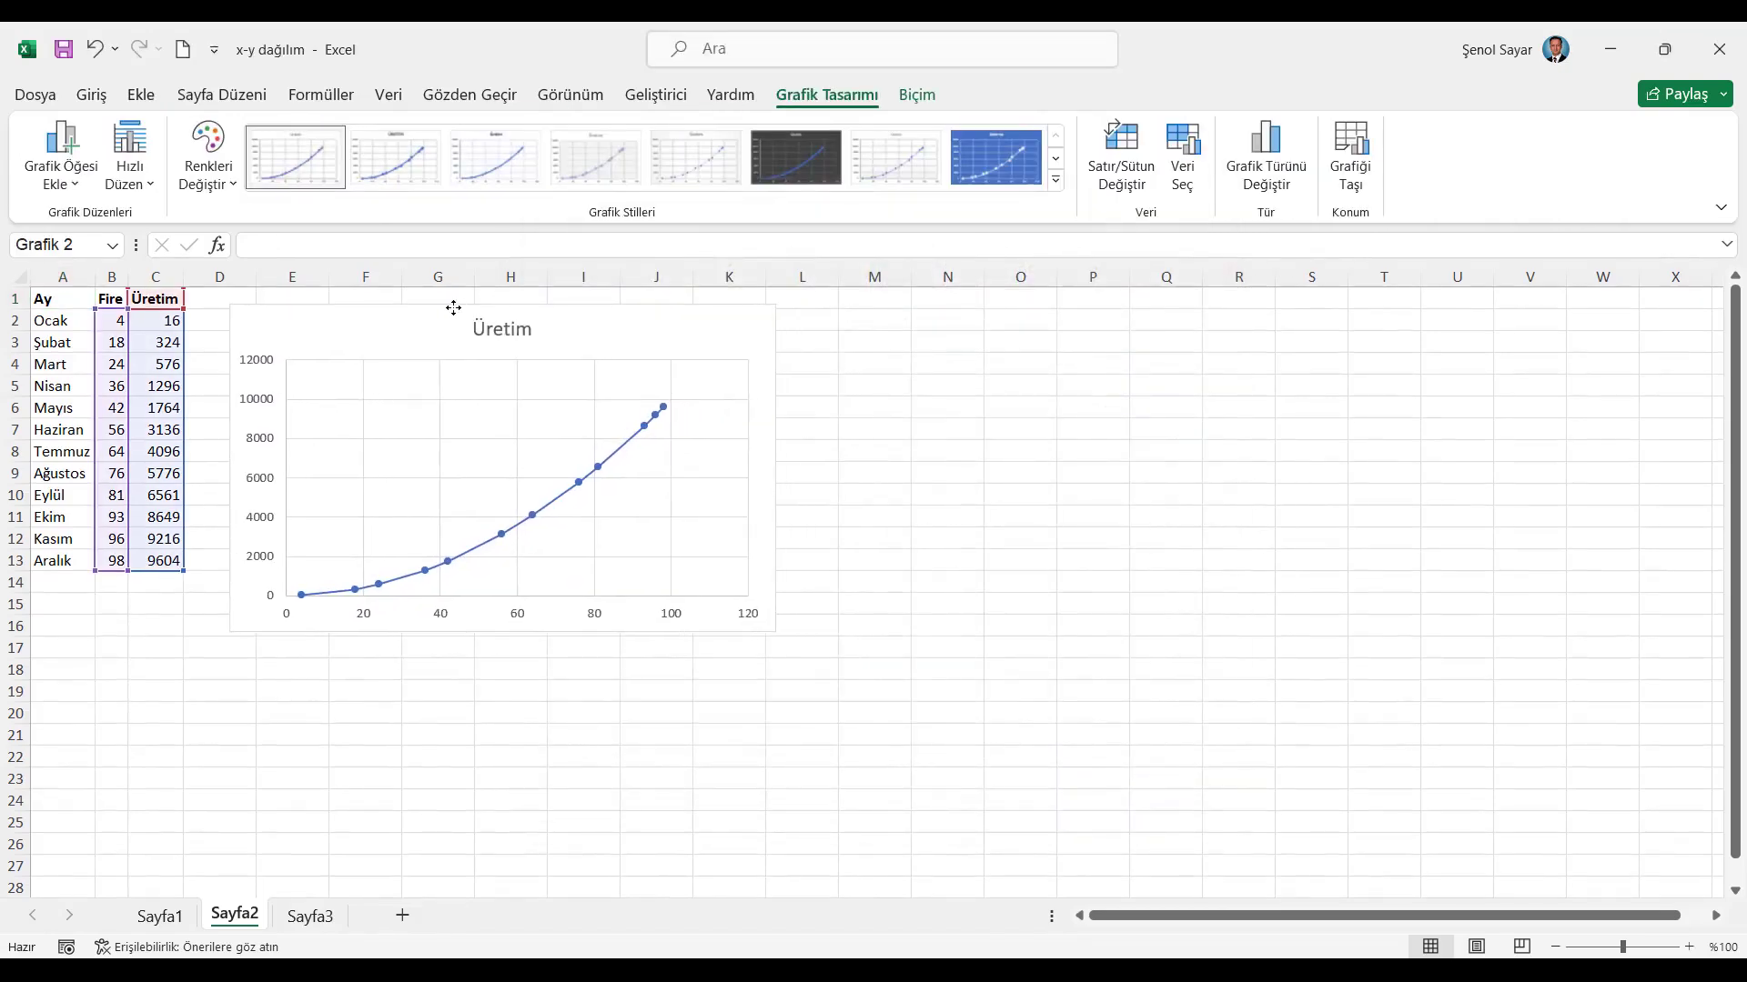
left_click_drag(776, 634, 1670, 863)
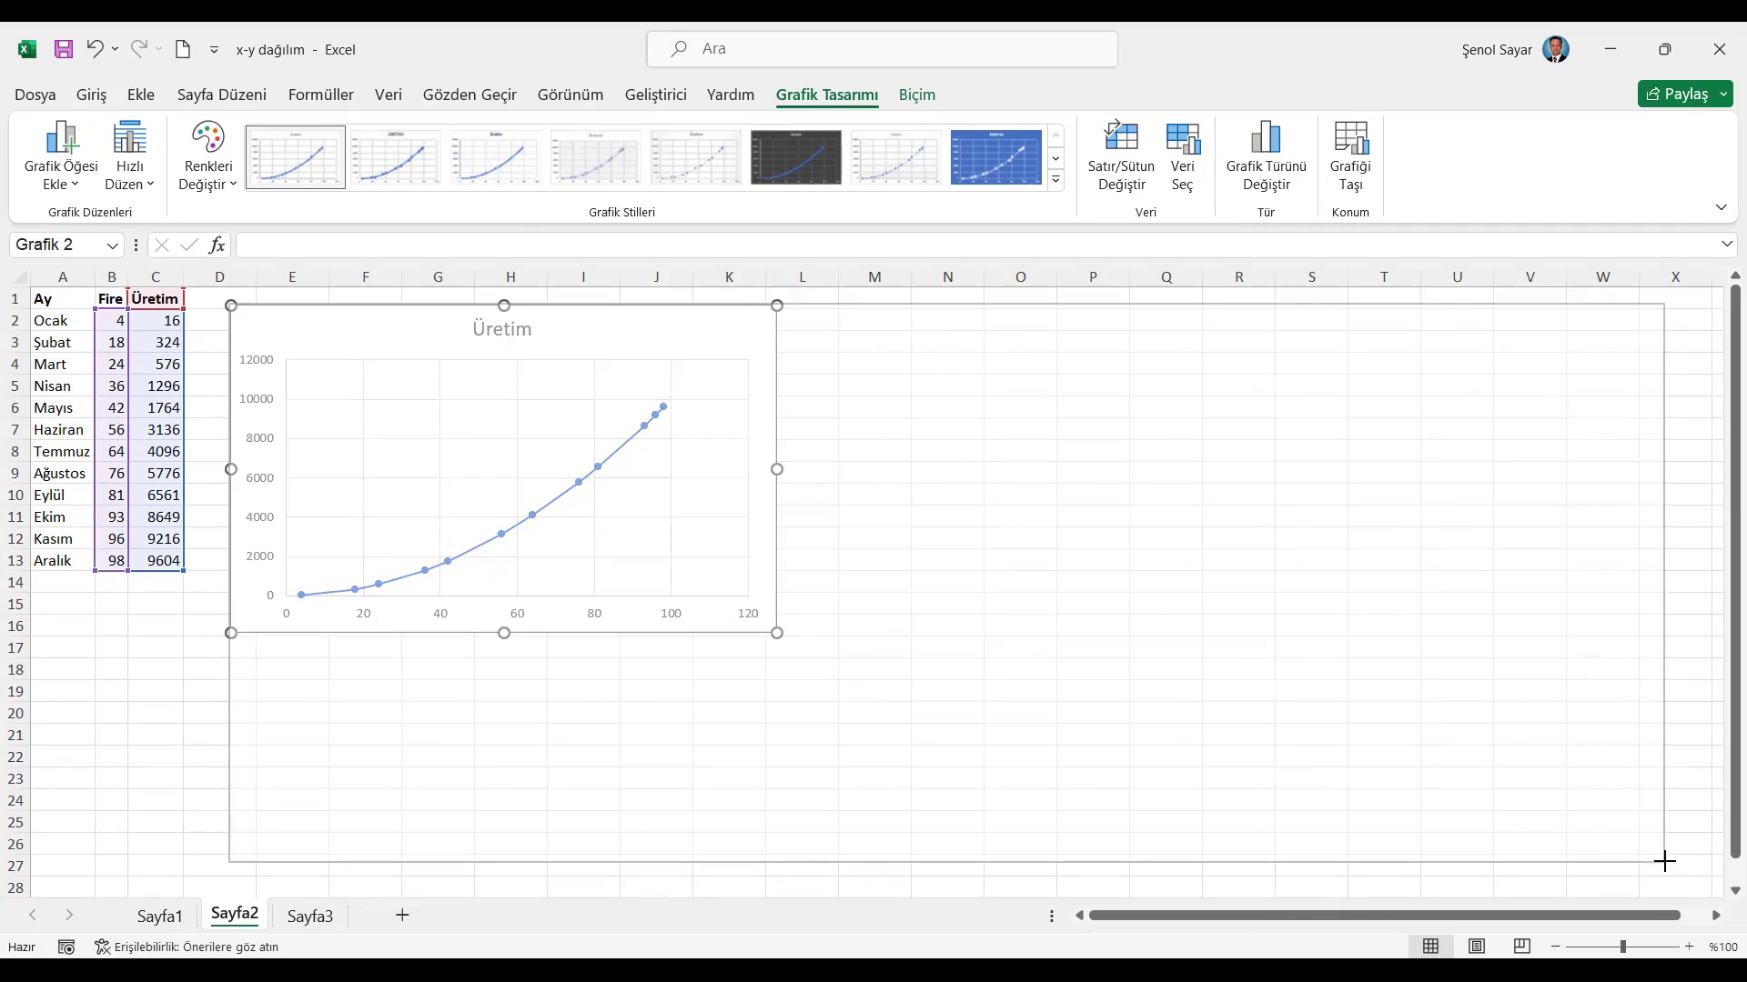
left_click_drag(637, 321, 635, 318)
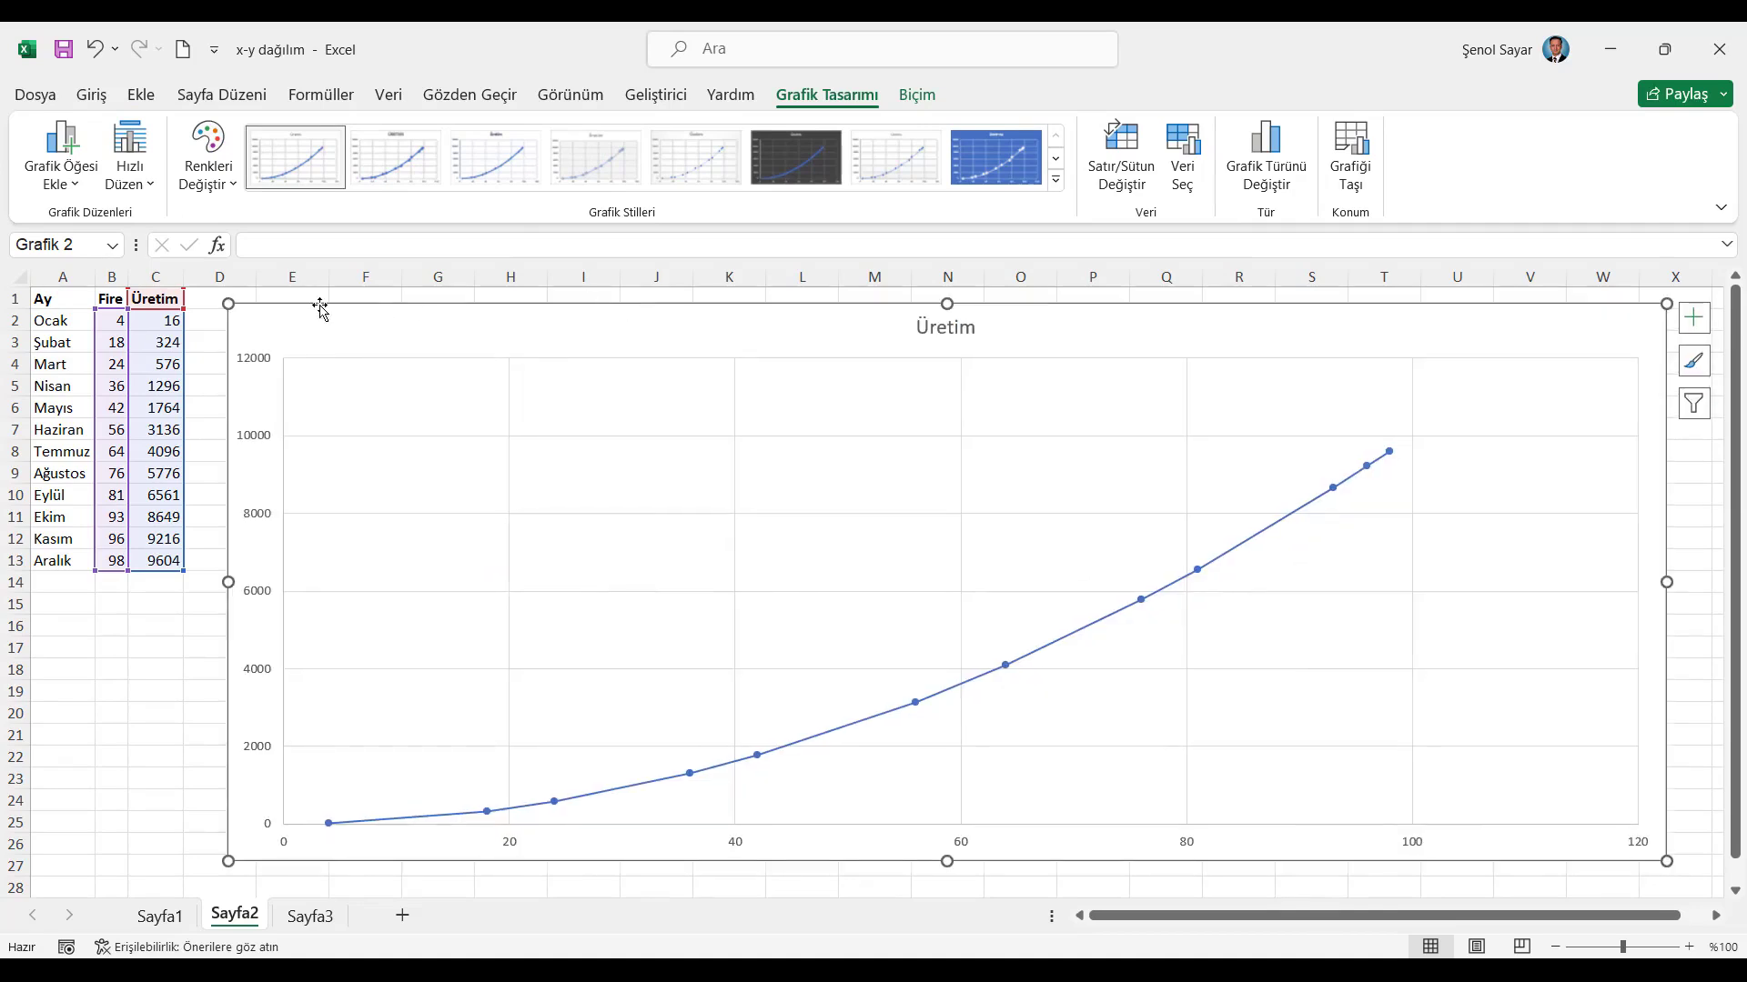
Remove the chart title and add error bars to the series
left_click(1693, 318)
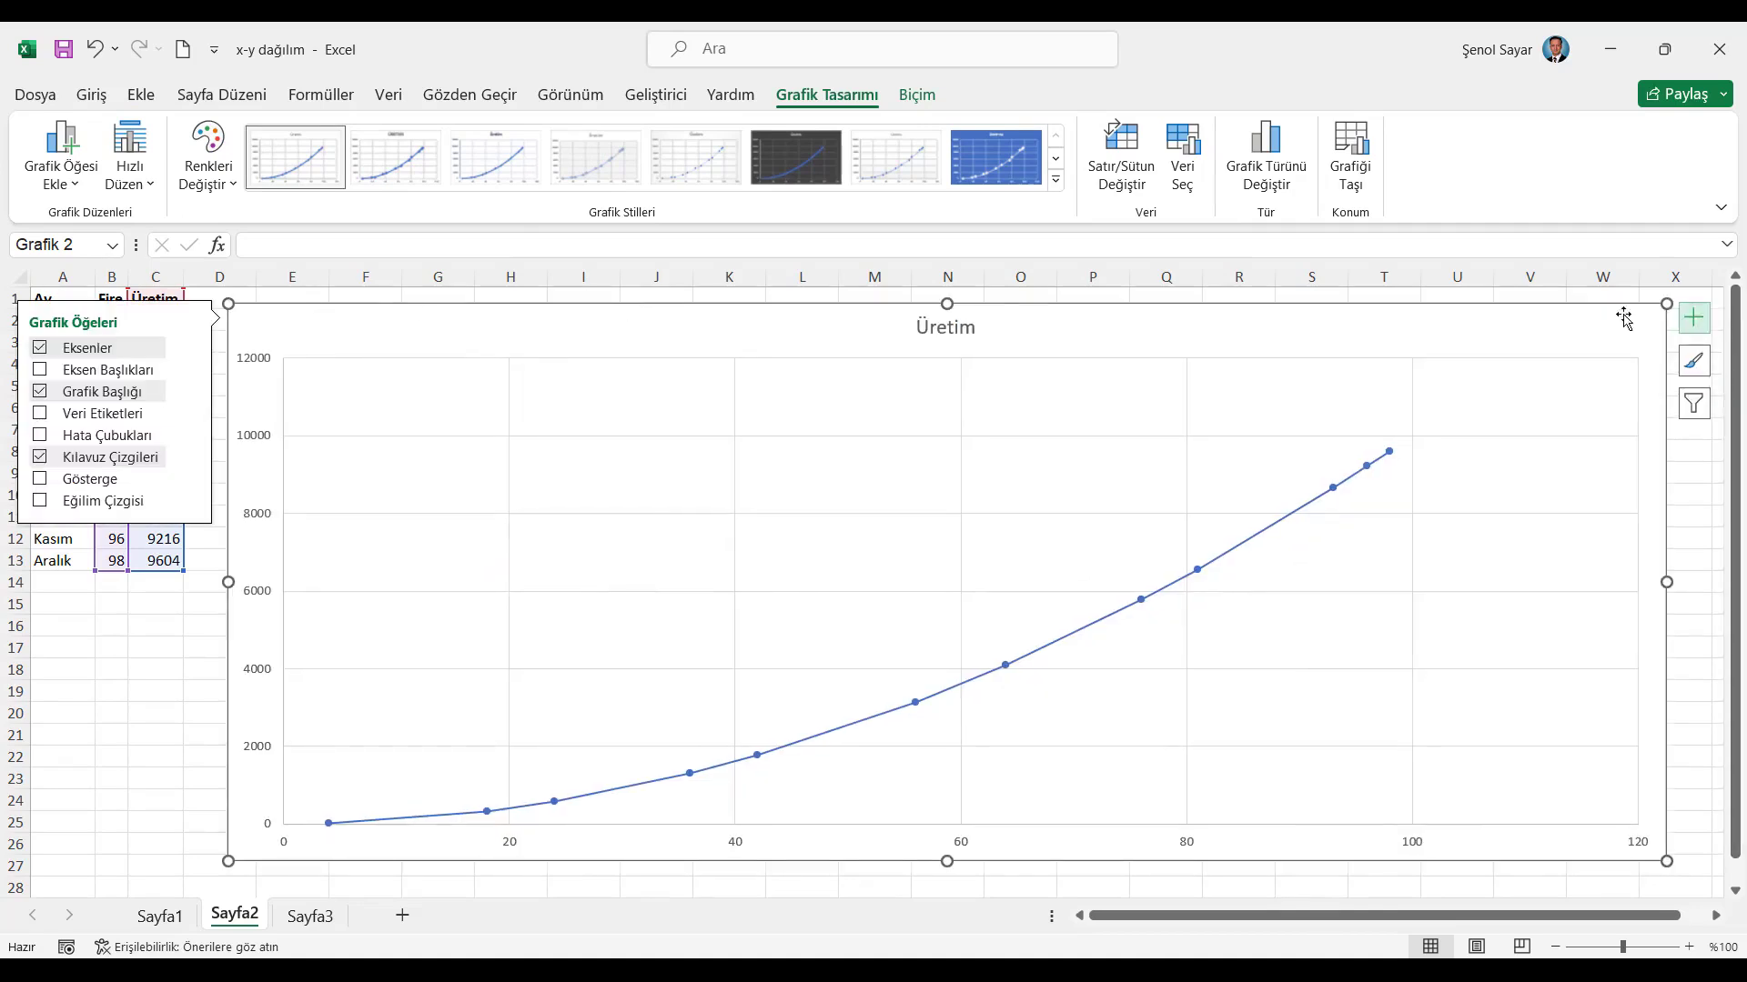
left_click(40, 391)
left_click(40, 435)
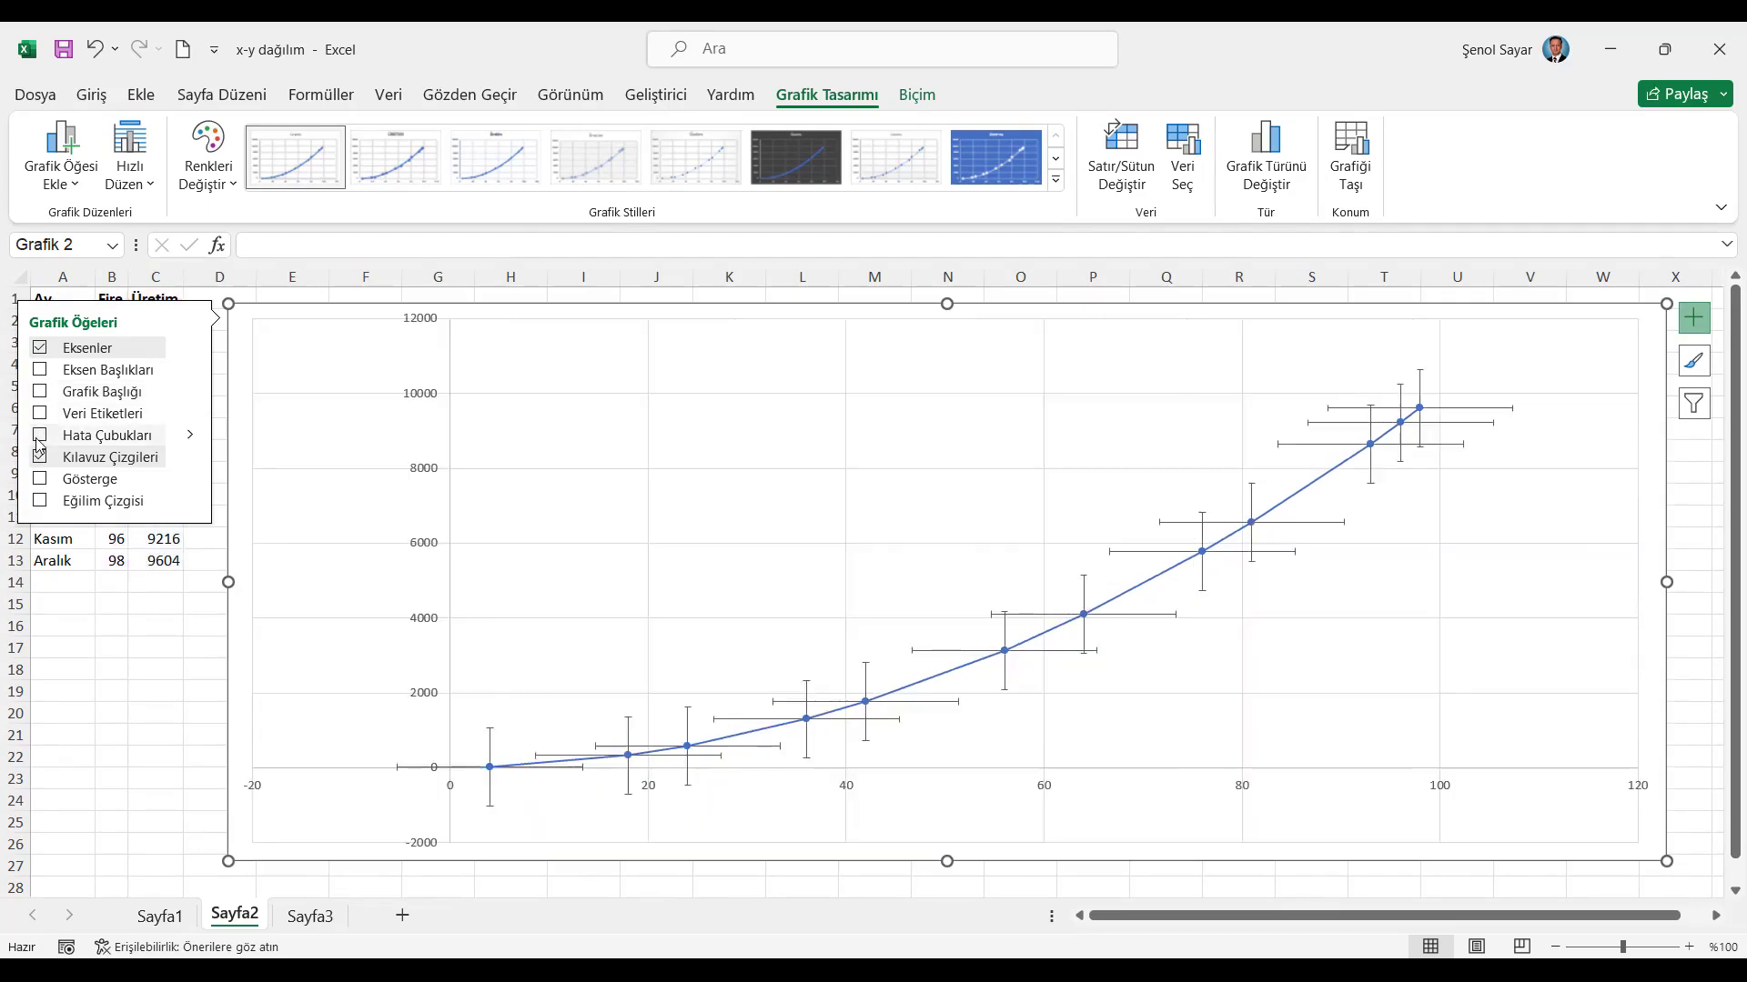
left_click(187, 437)
left_click(288, 536)
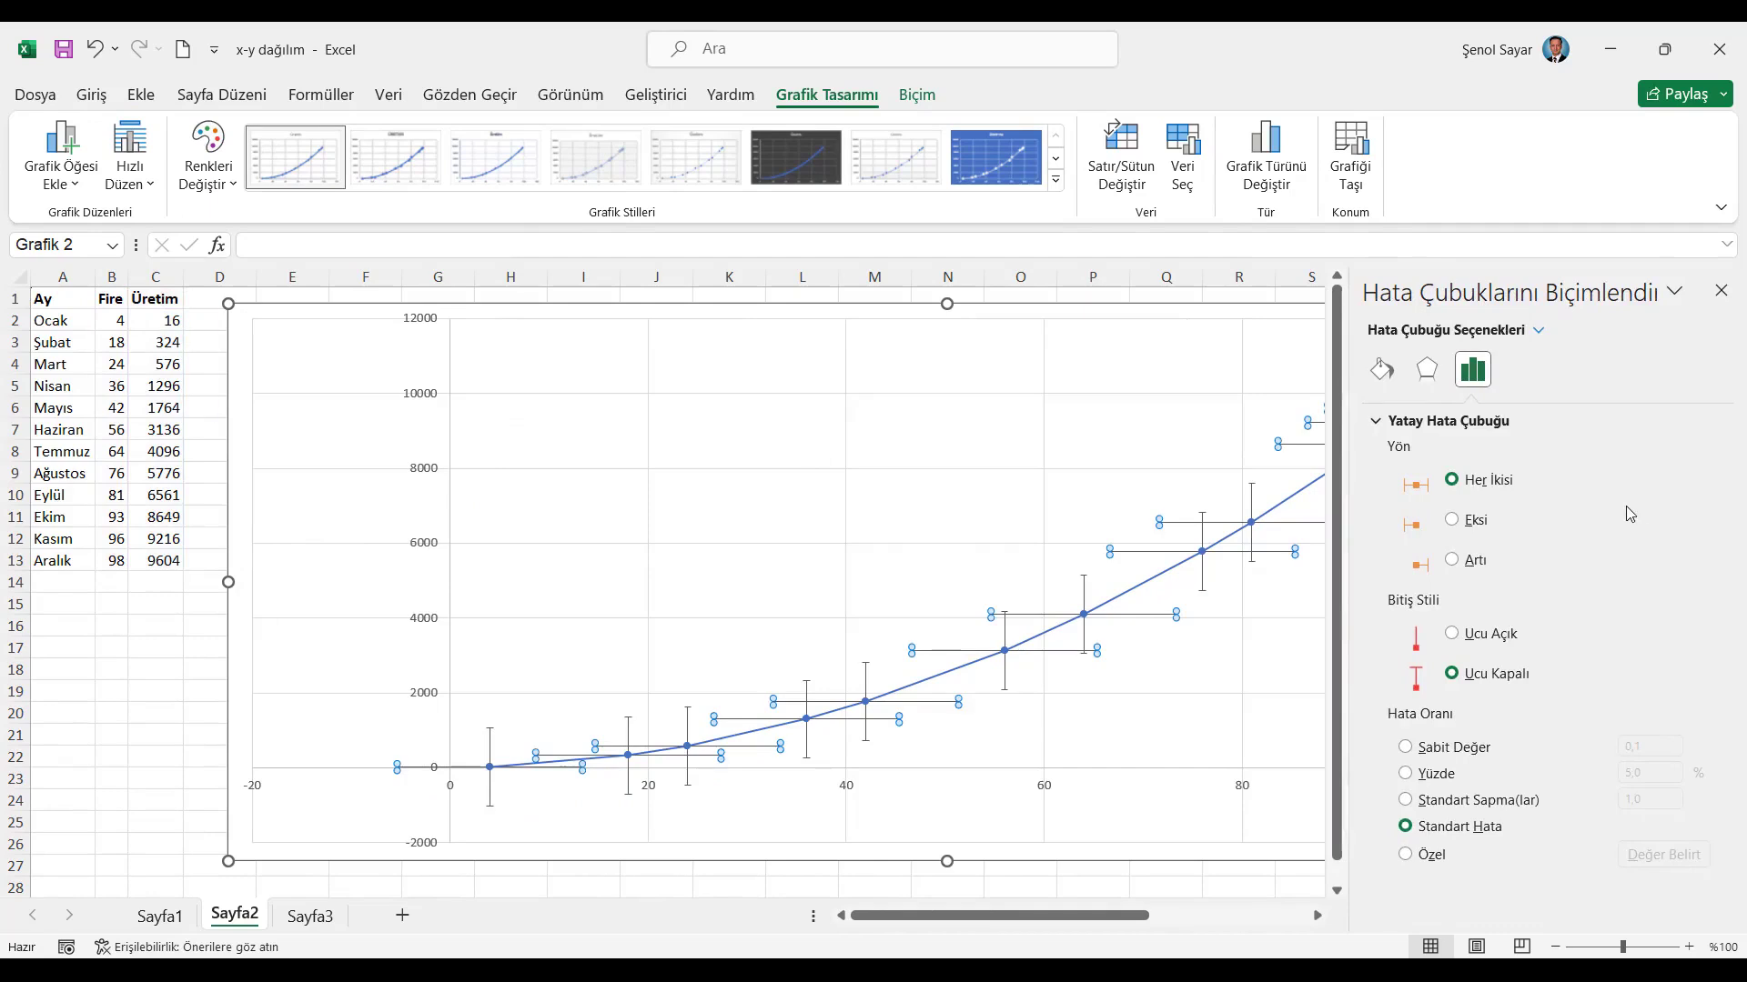
Set the horizontal error bars to Minus direction with a 100% percentage amount
left_click(1452, 521)
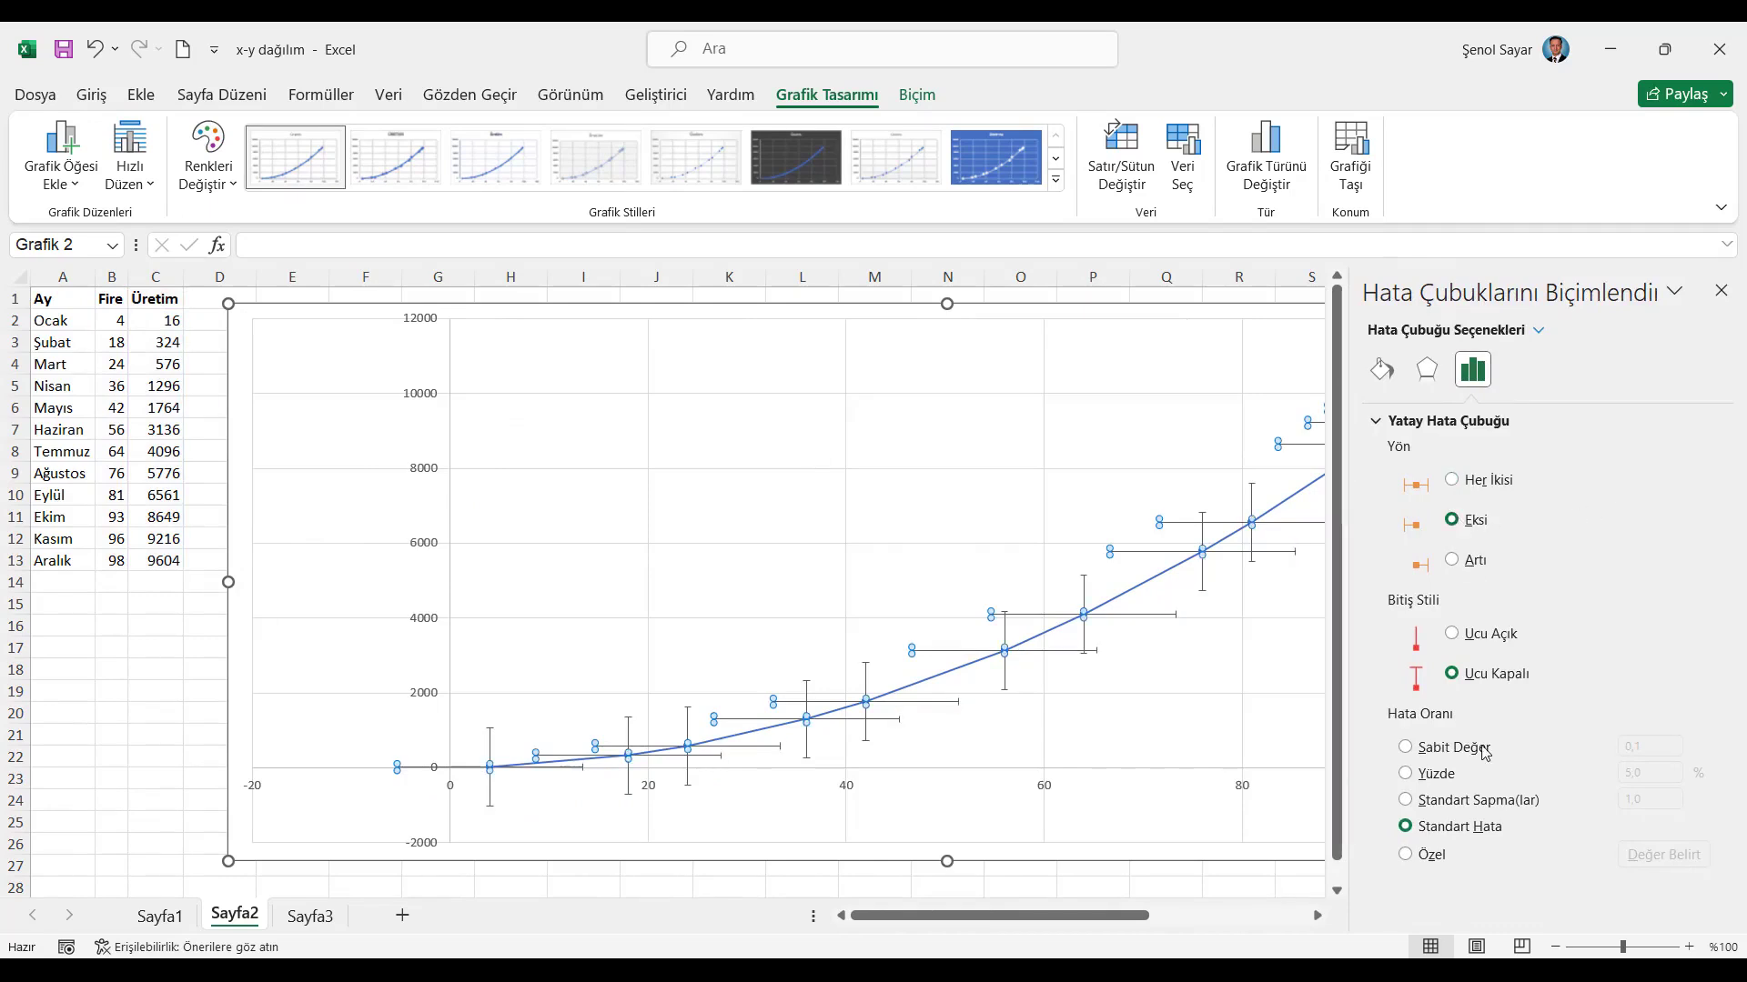
left_click(1405, 773)
left_click_drag(1670, 775, 1610, 775)
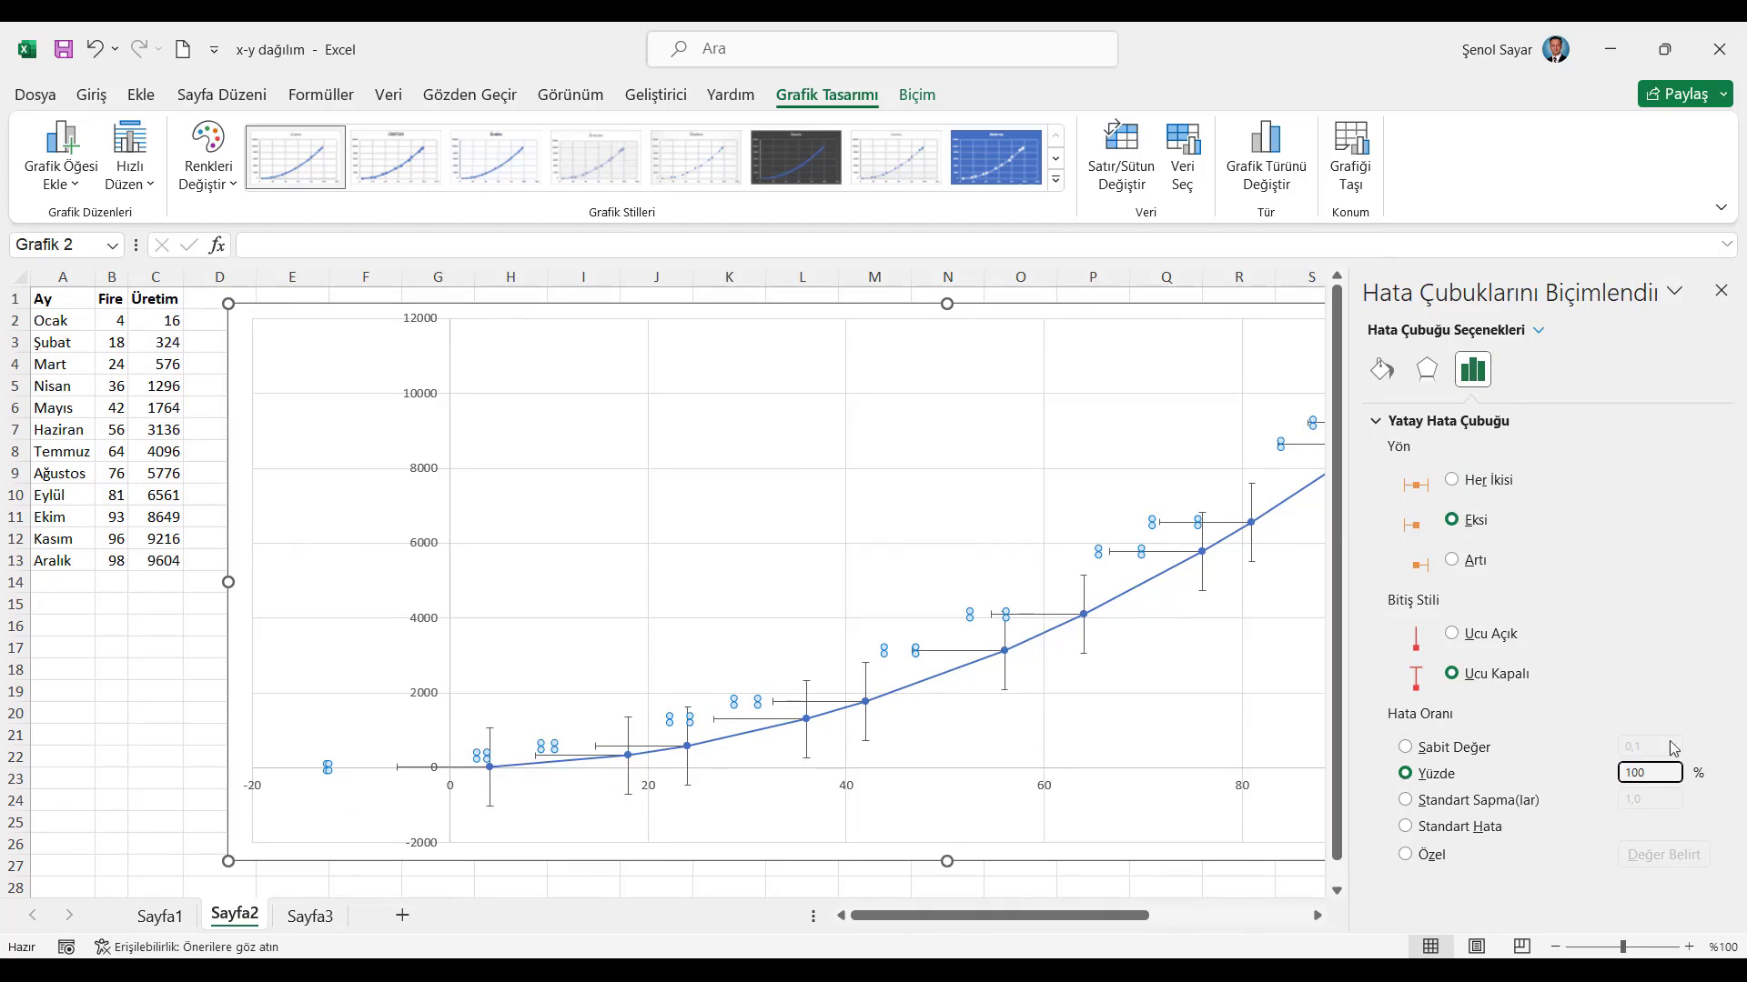
left_click(64, 610)
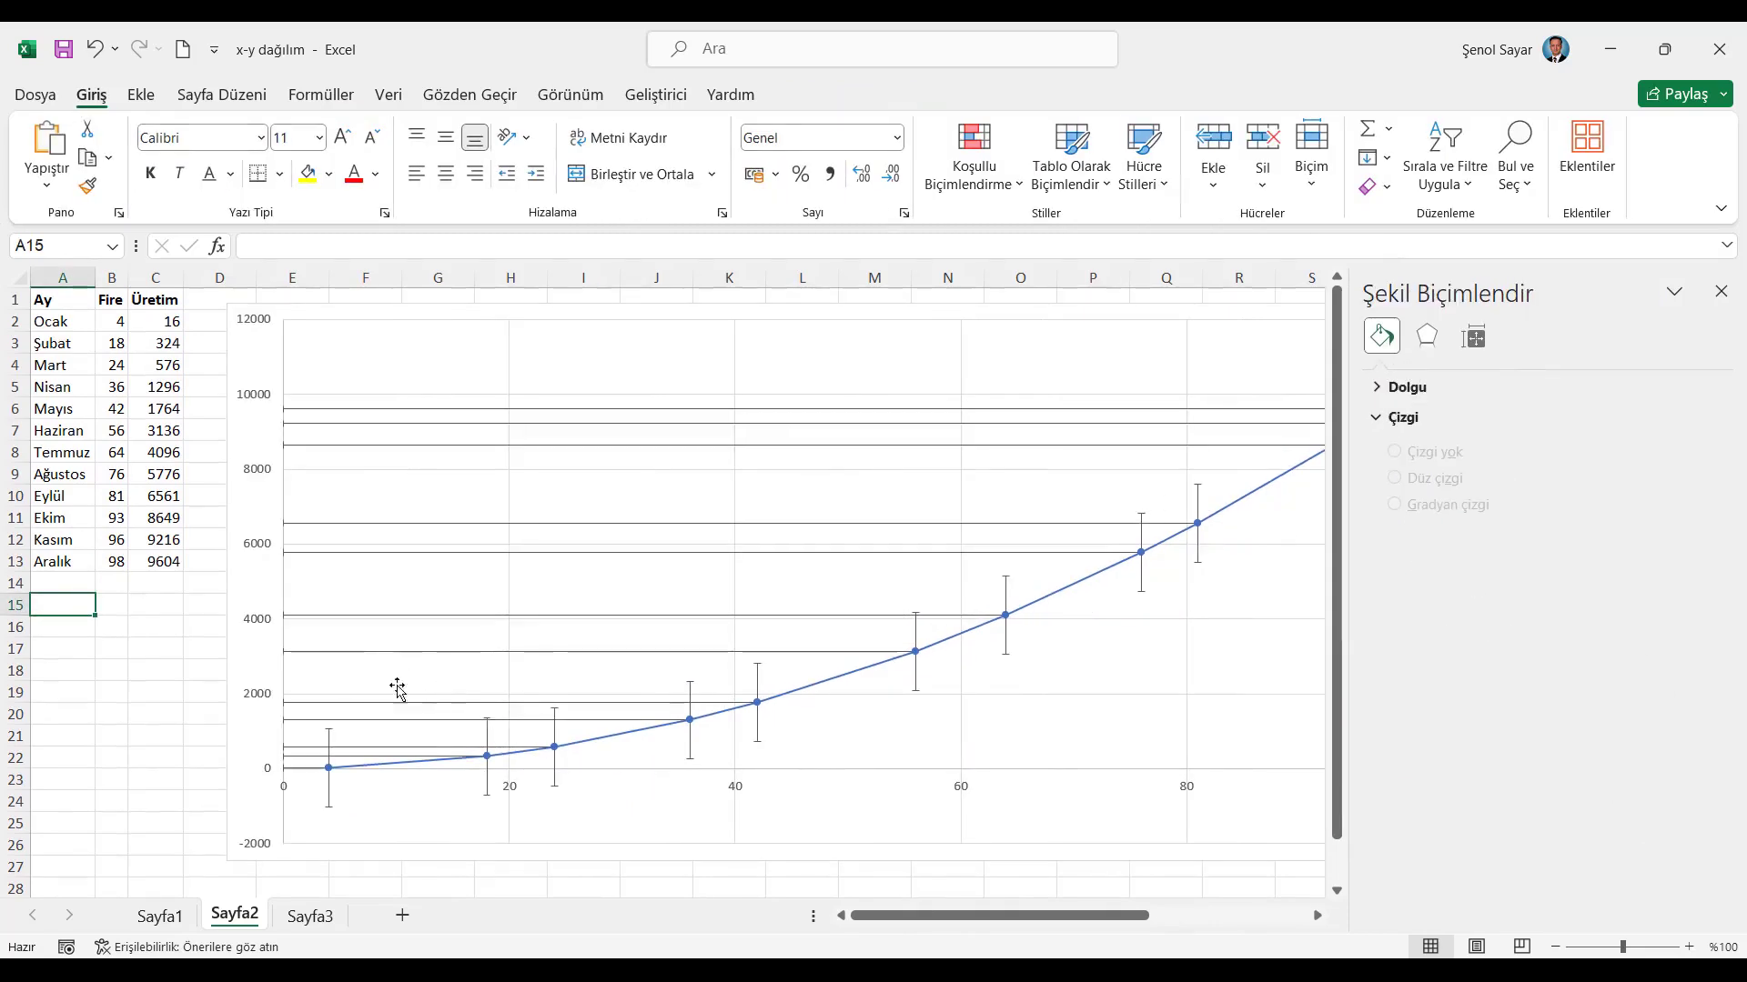
left_click(1720, 291)
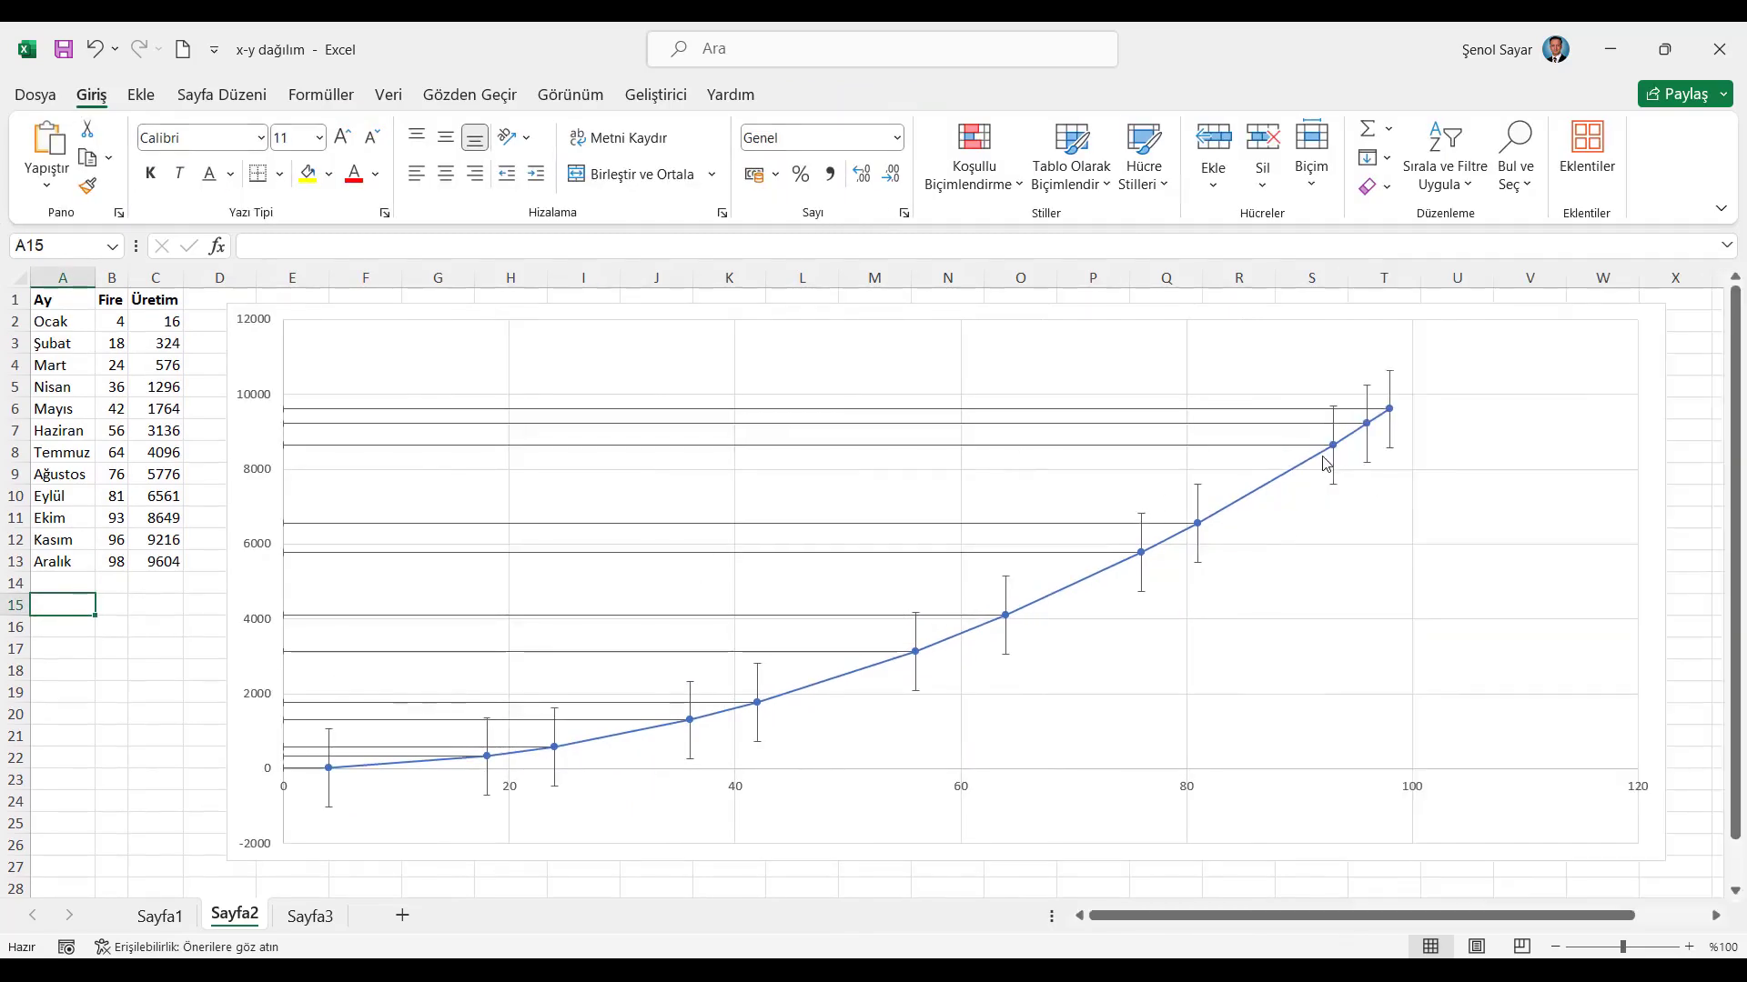
Show data labels on every chart point
left_click(608, 323)
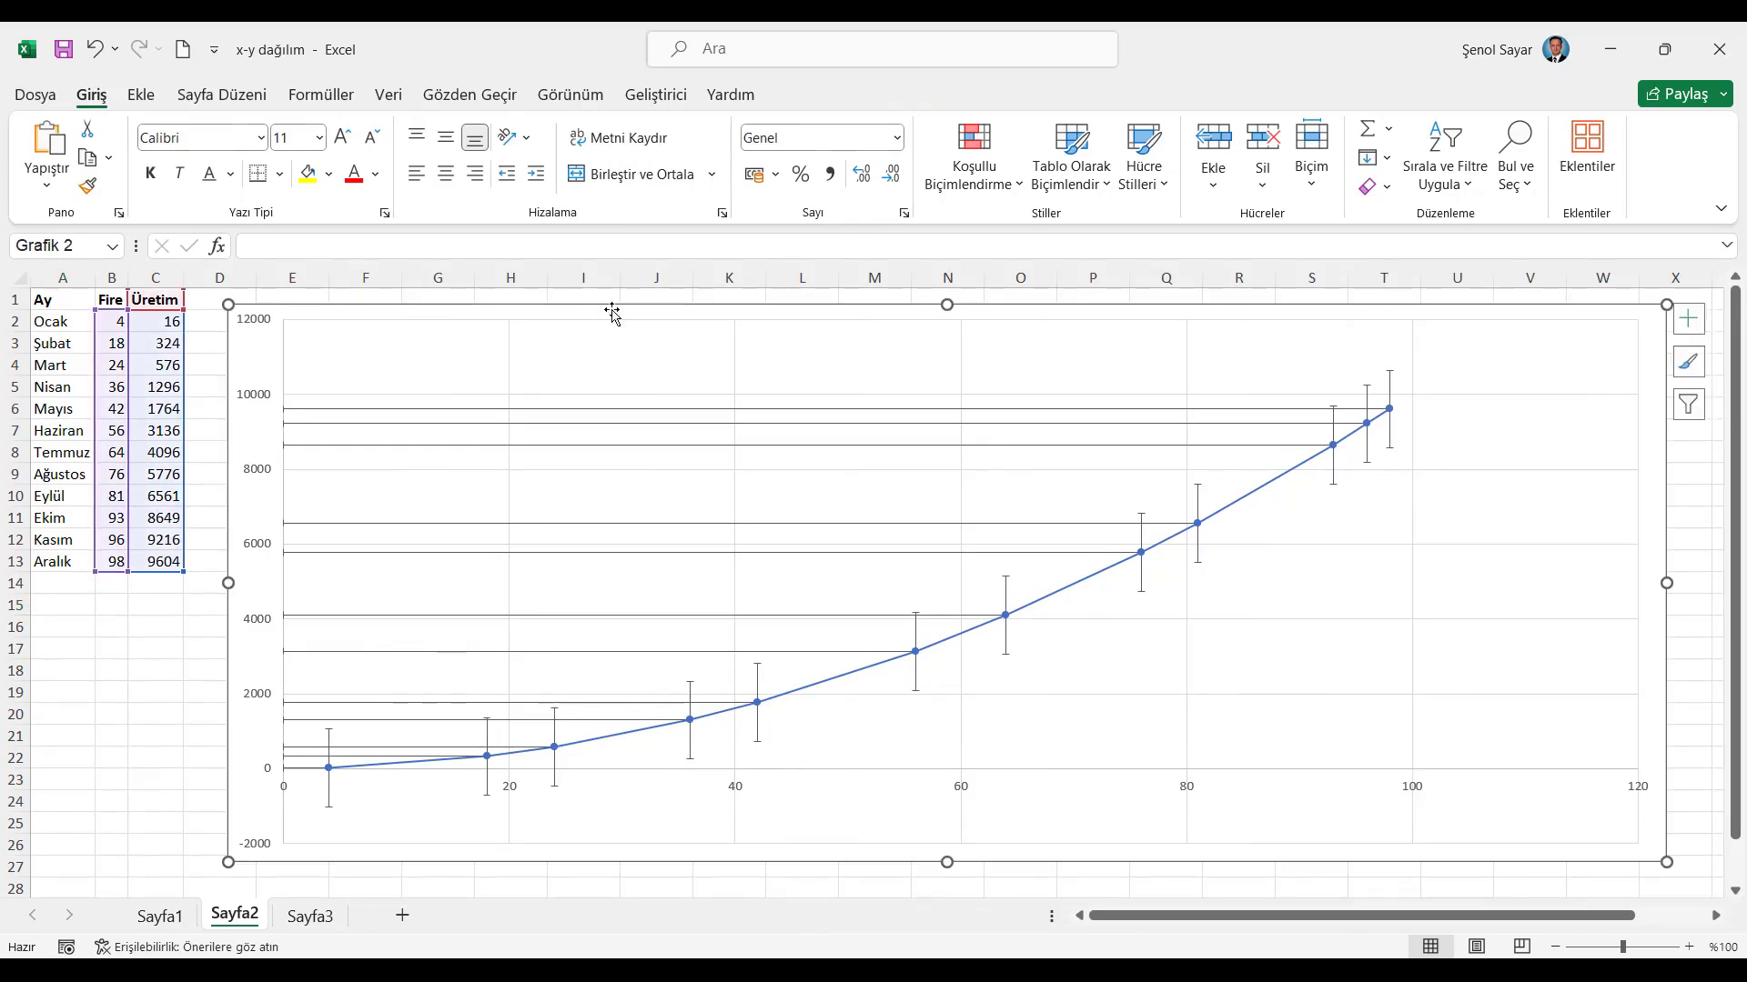
left_click(1702, 328)
left_click(41, 414)
Replace the data labels' Y values with the month names from cells A2:A13
right_click(694, 714)
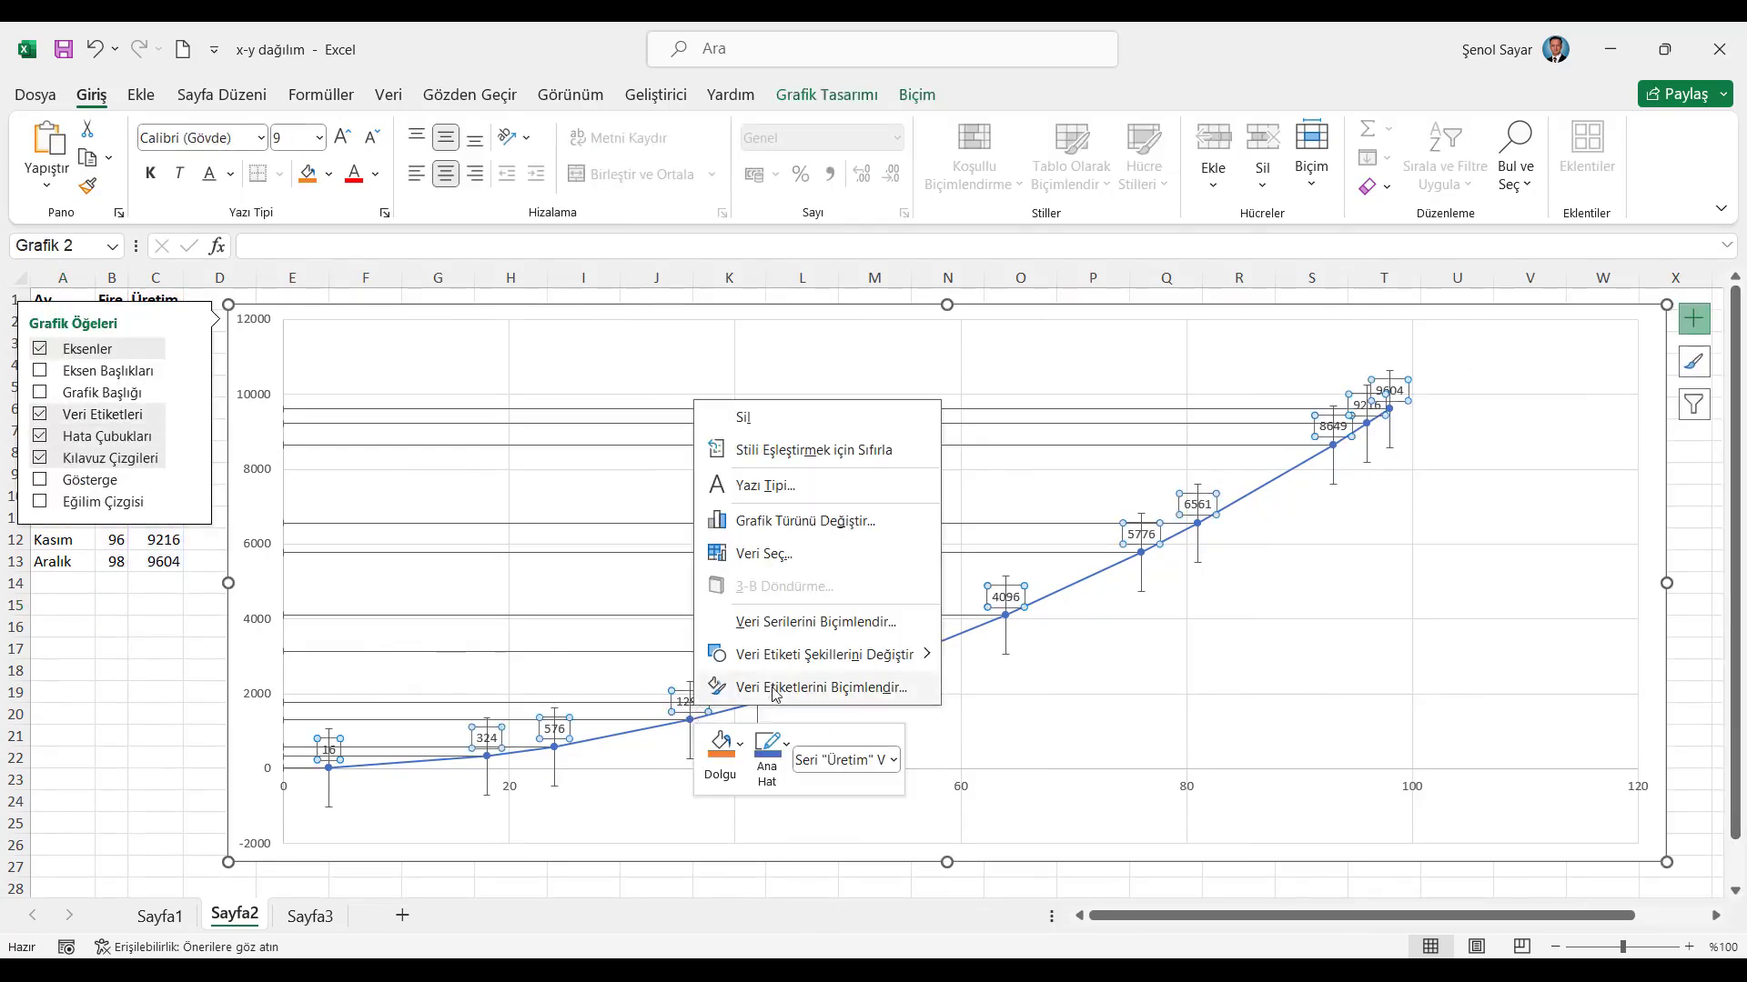
left_click(818, 687)
left_click(1450, 473)
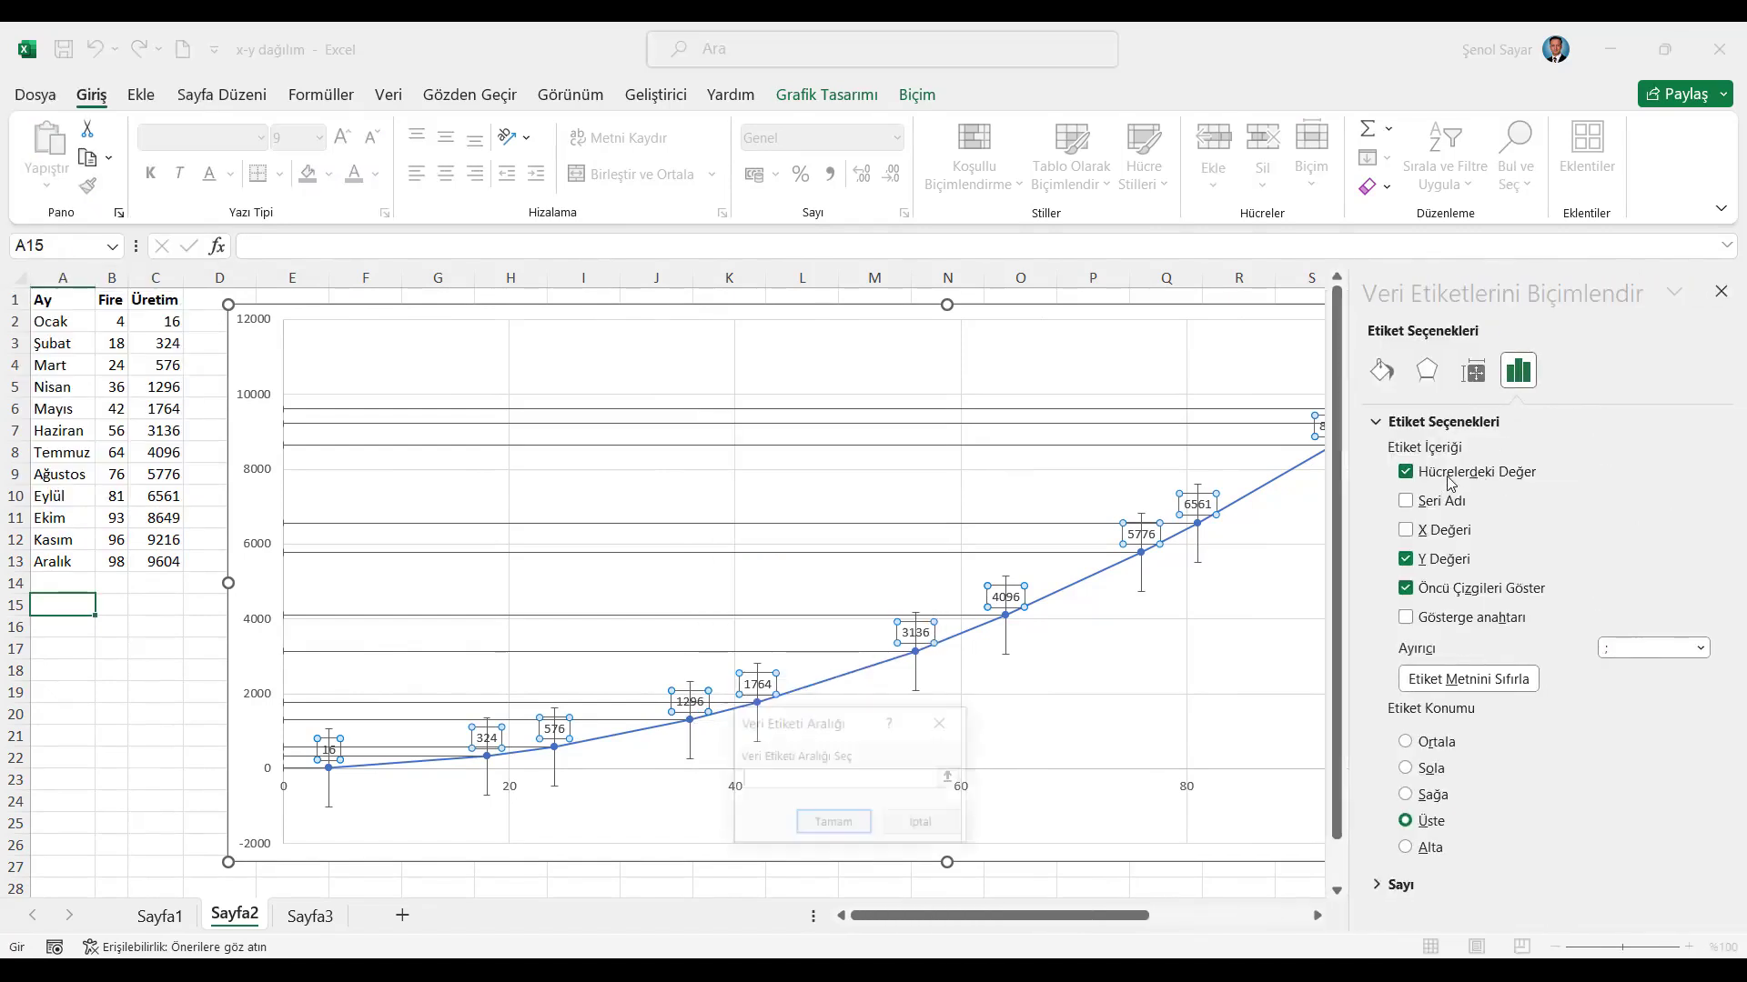
left_click_drag(69, 321, 59, 561)
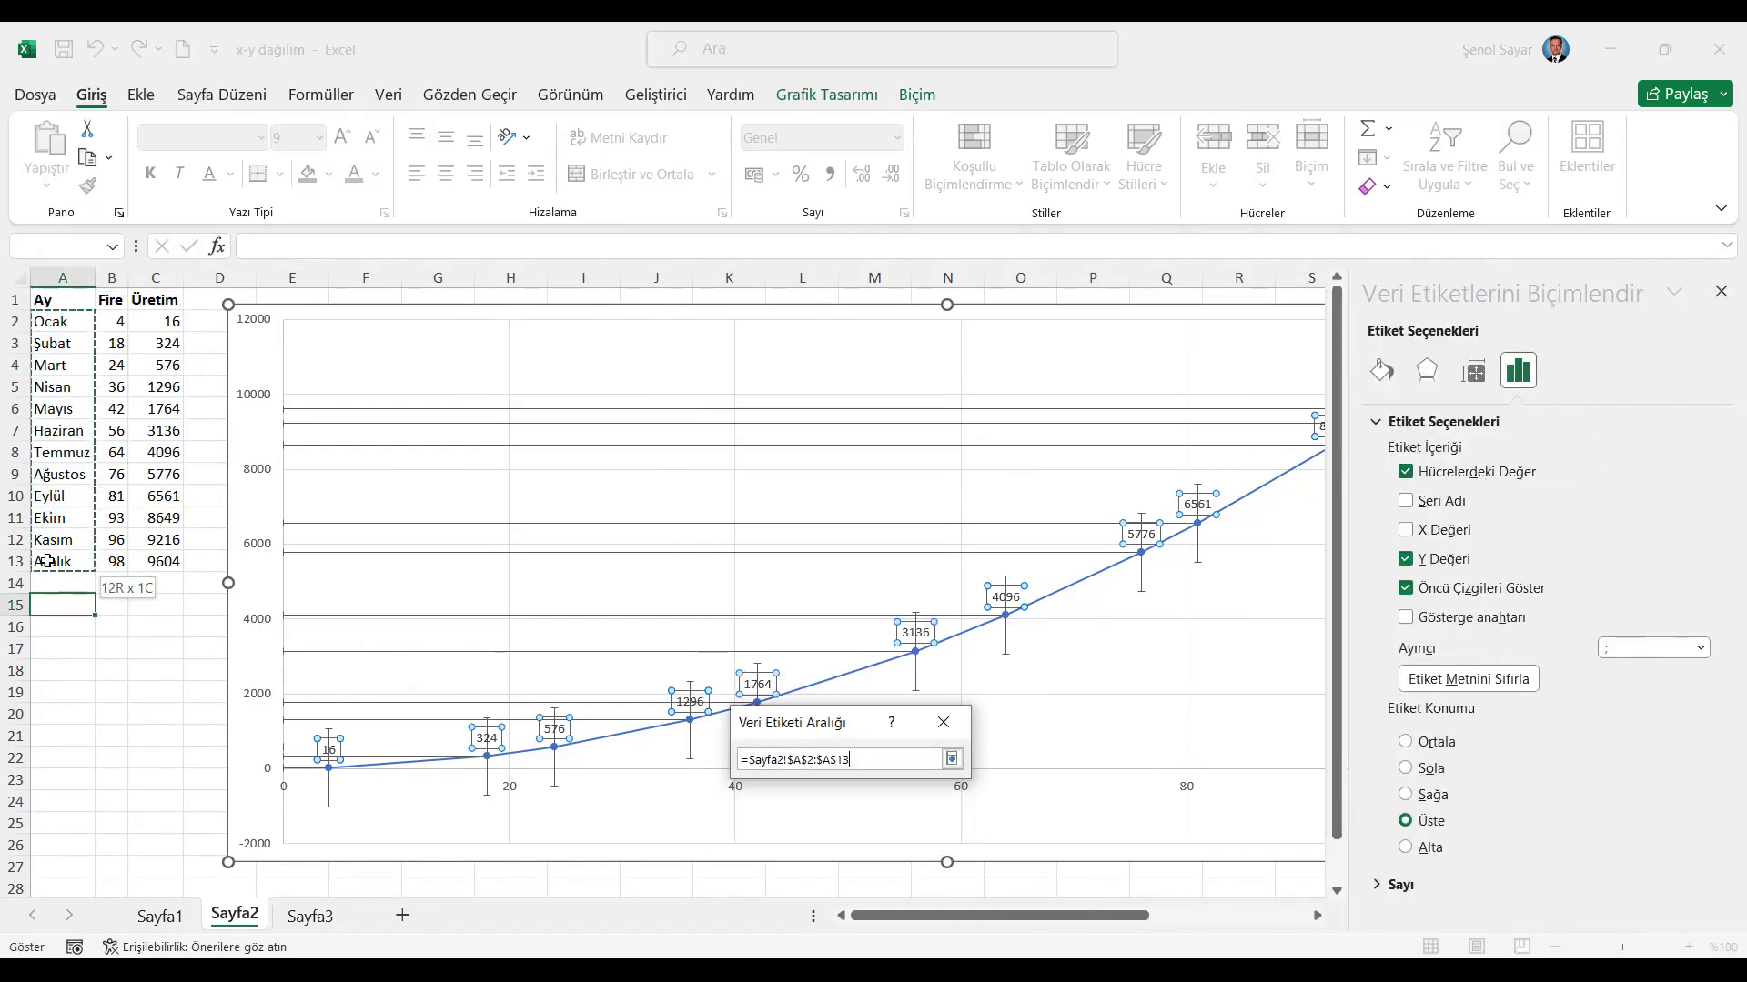
left_click(1406, 560)
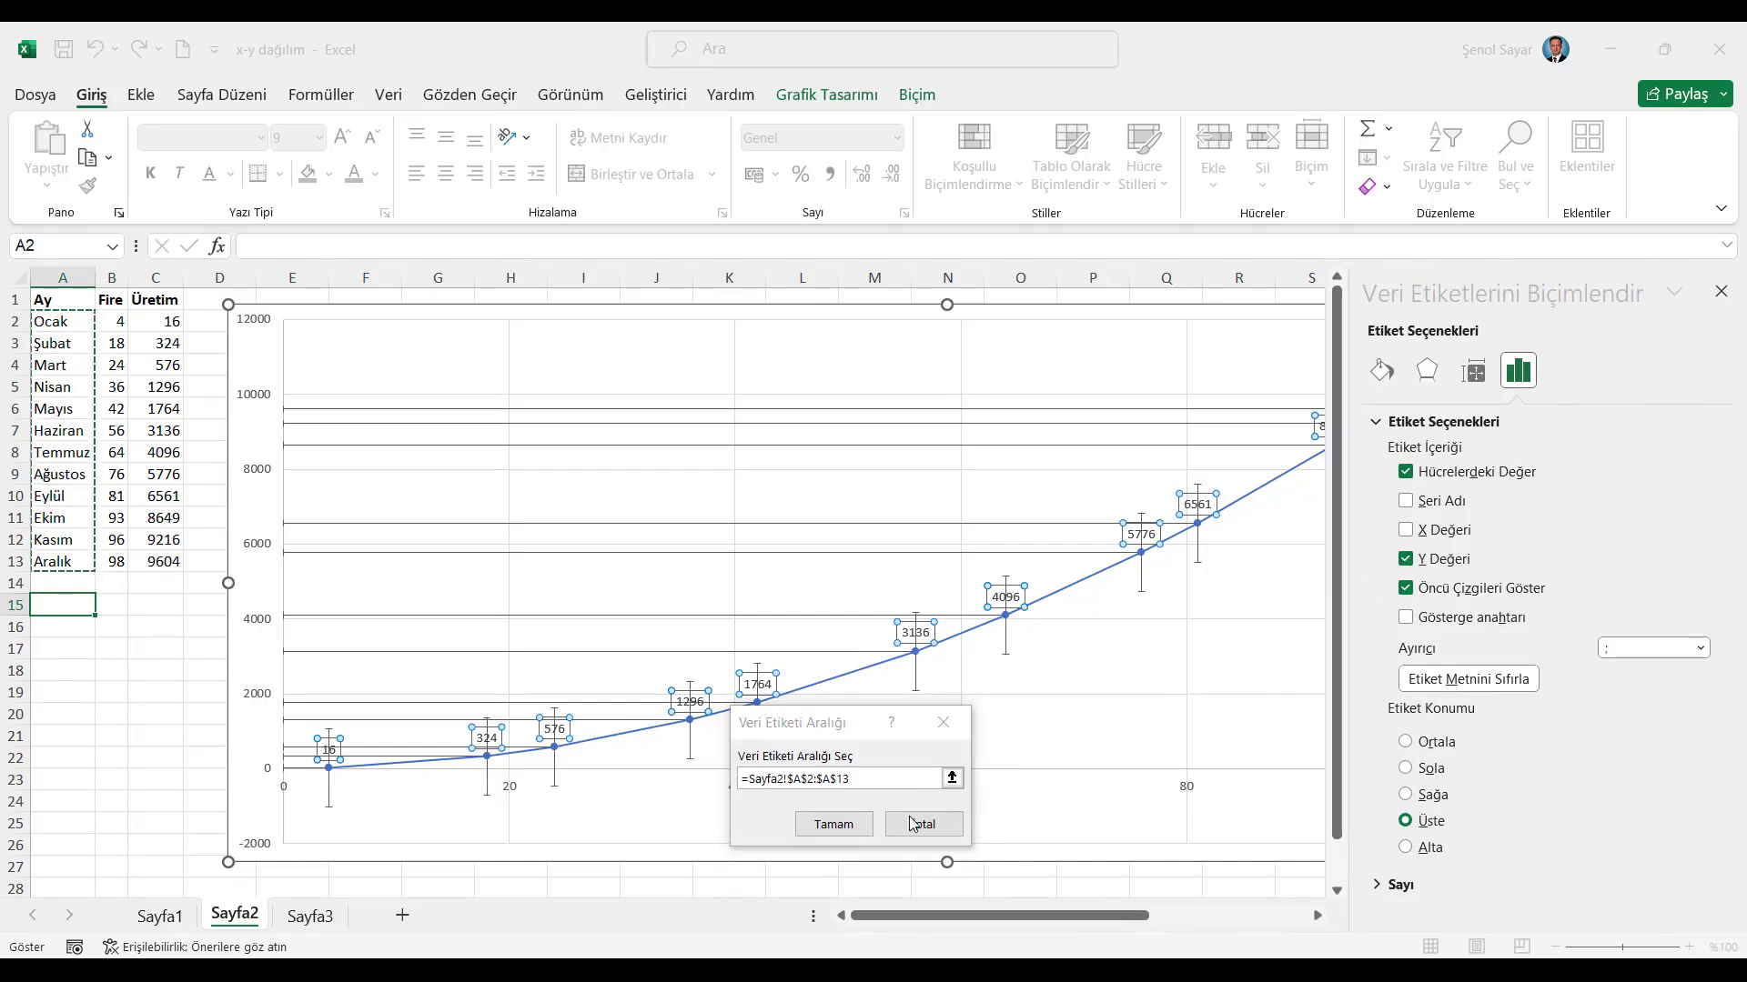
key("Return")
left_click(1407, 563)
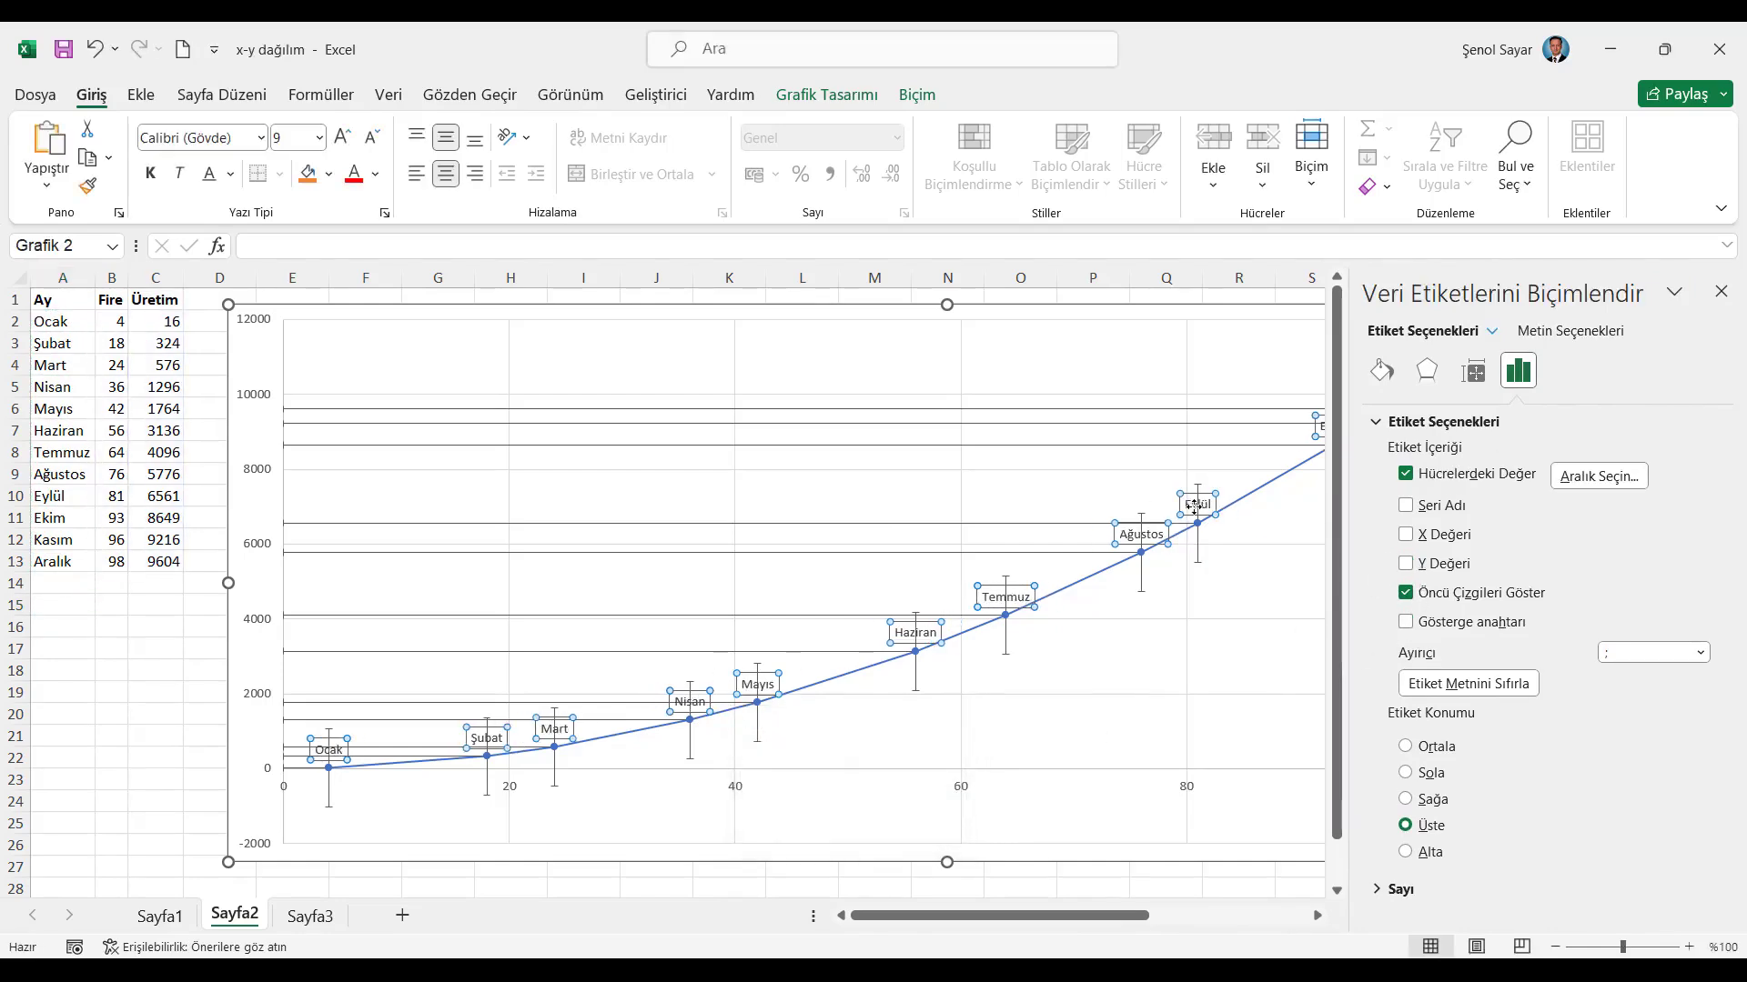
left_click(1721, 291)
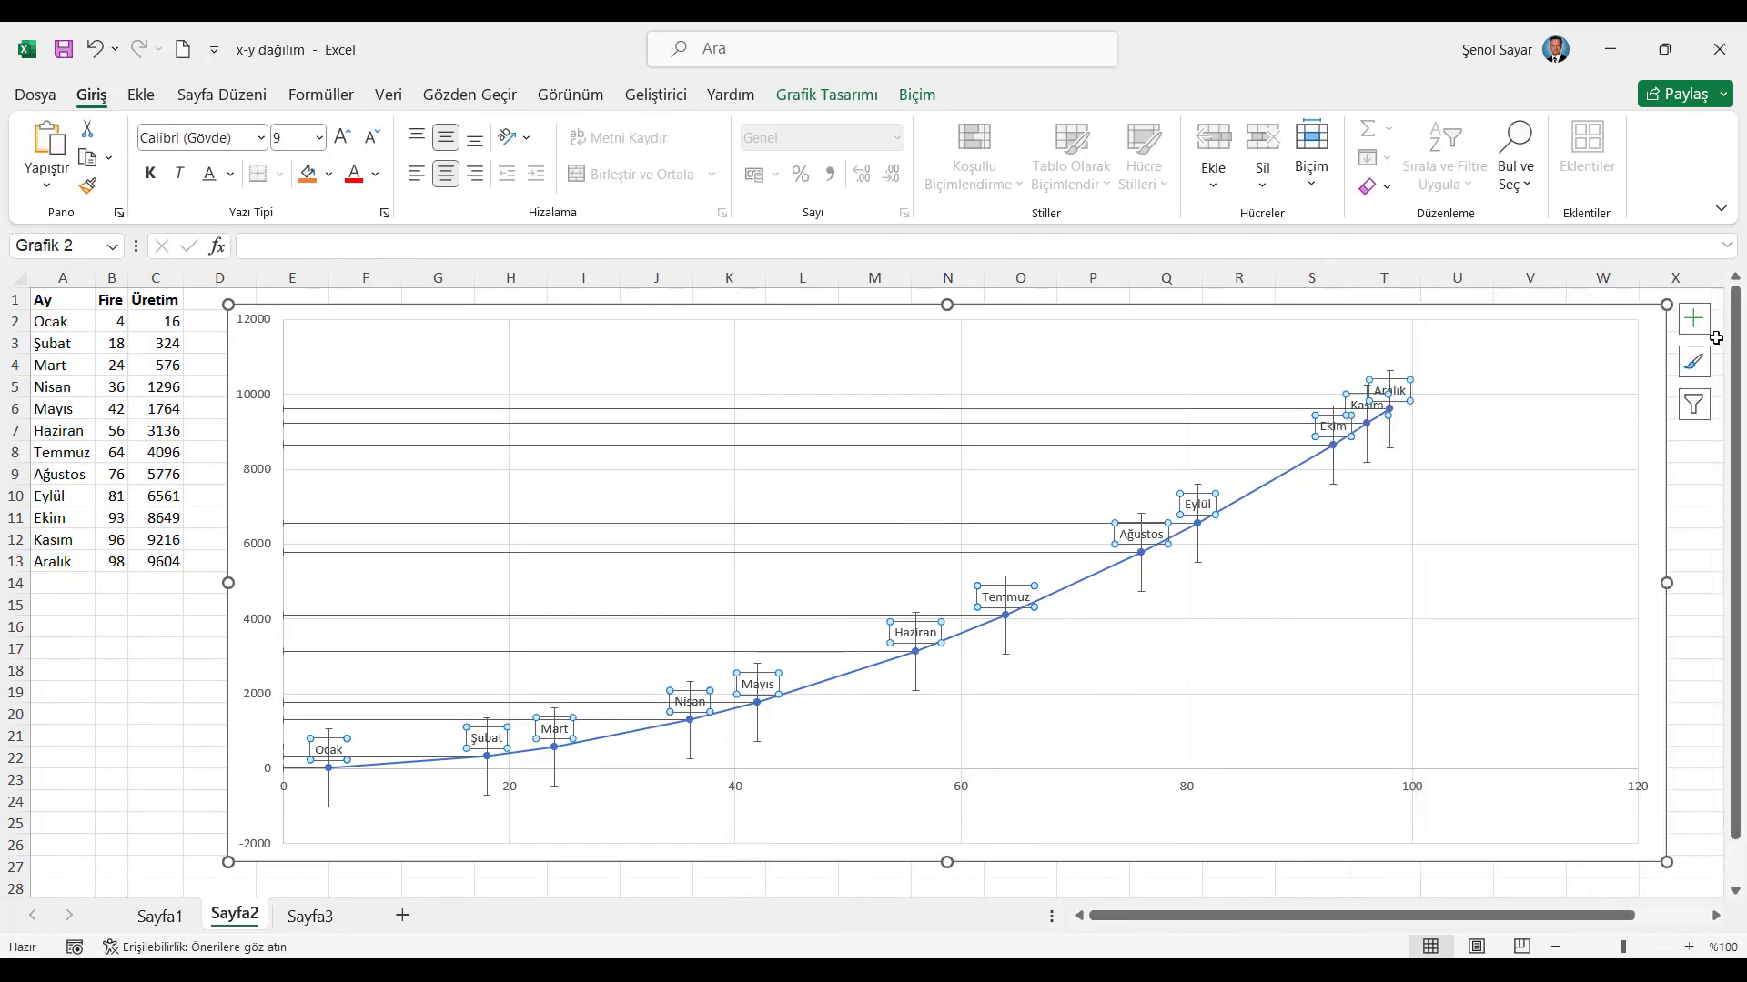
Make both axis labels bold and larger: vertical axis 11, horizontal axis 10,5
left_click(263, 329)
left_click(151, 176)
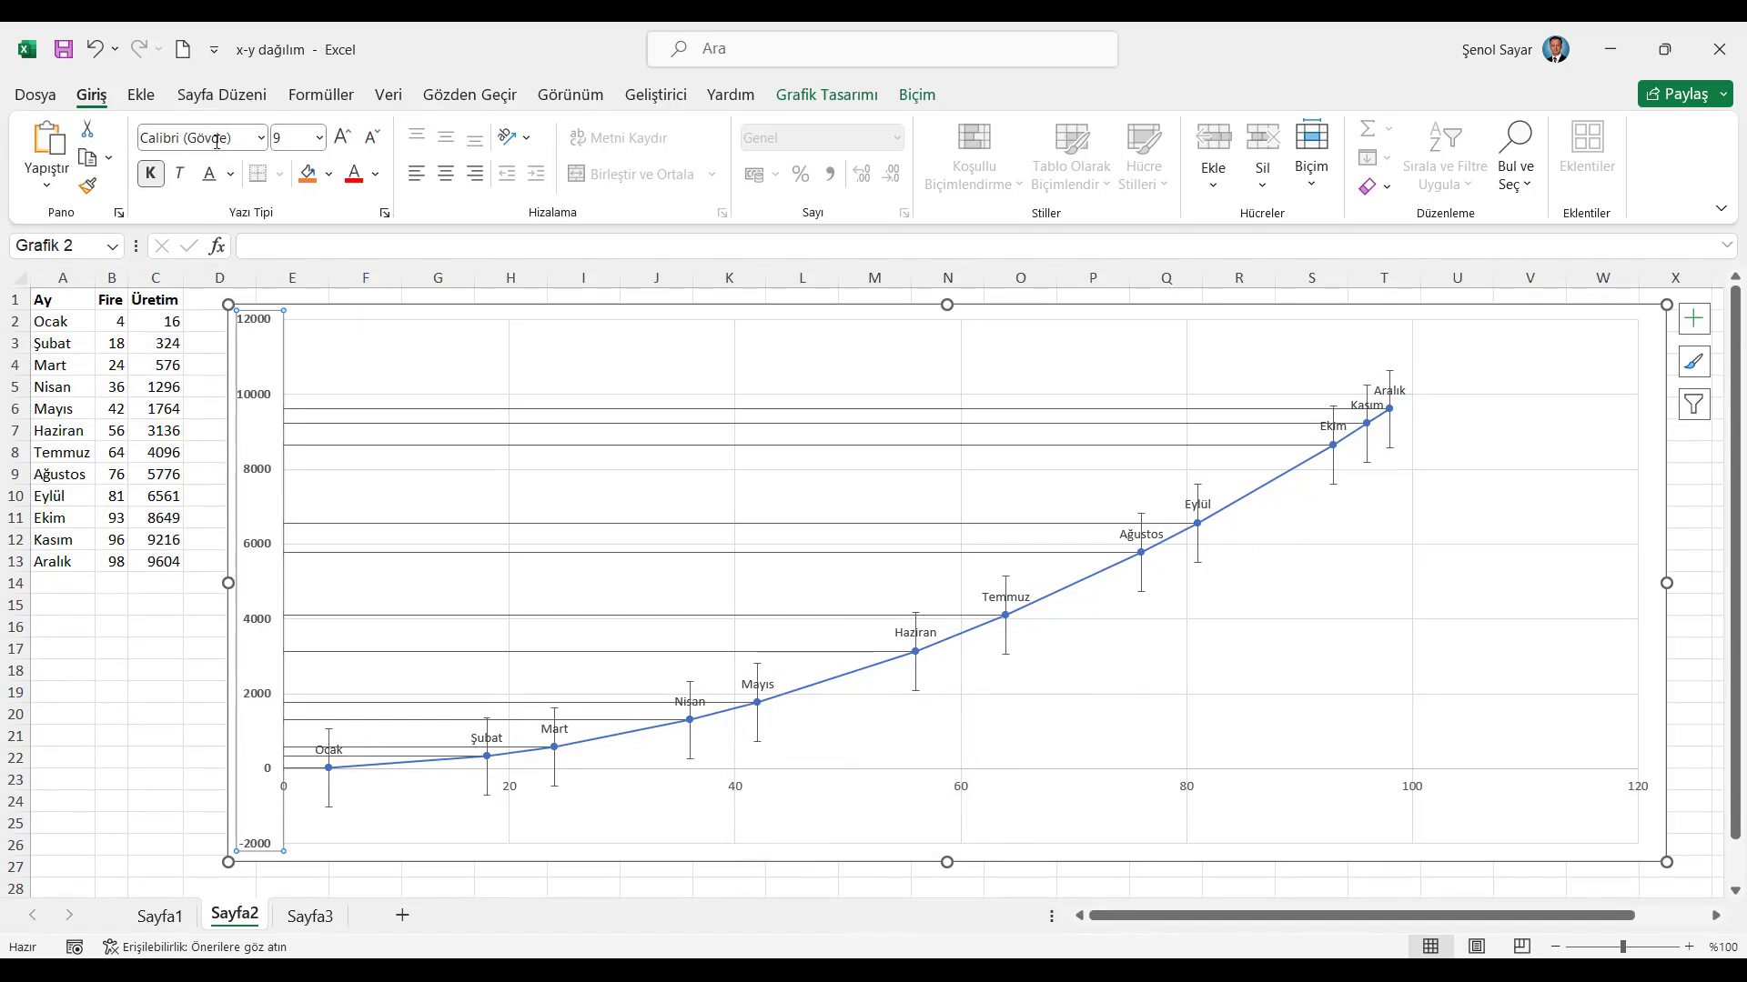
left_click(342, 137)
left_click(342, 137)
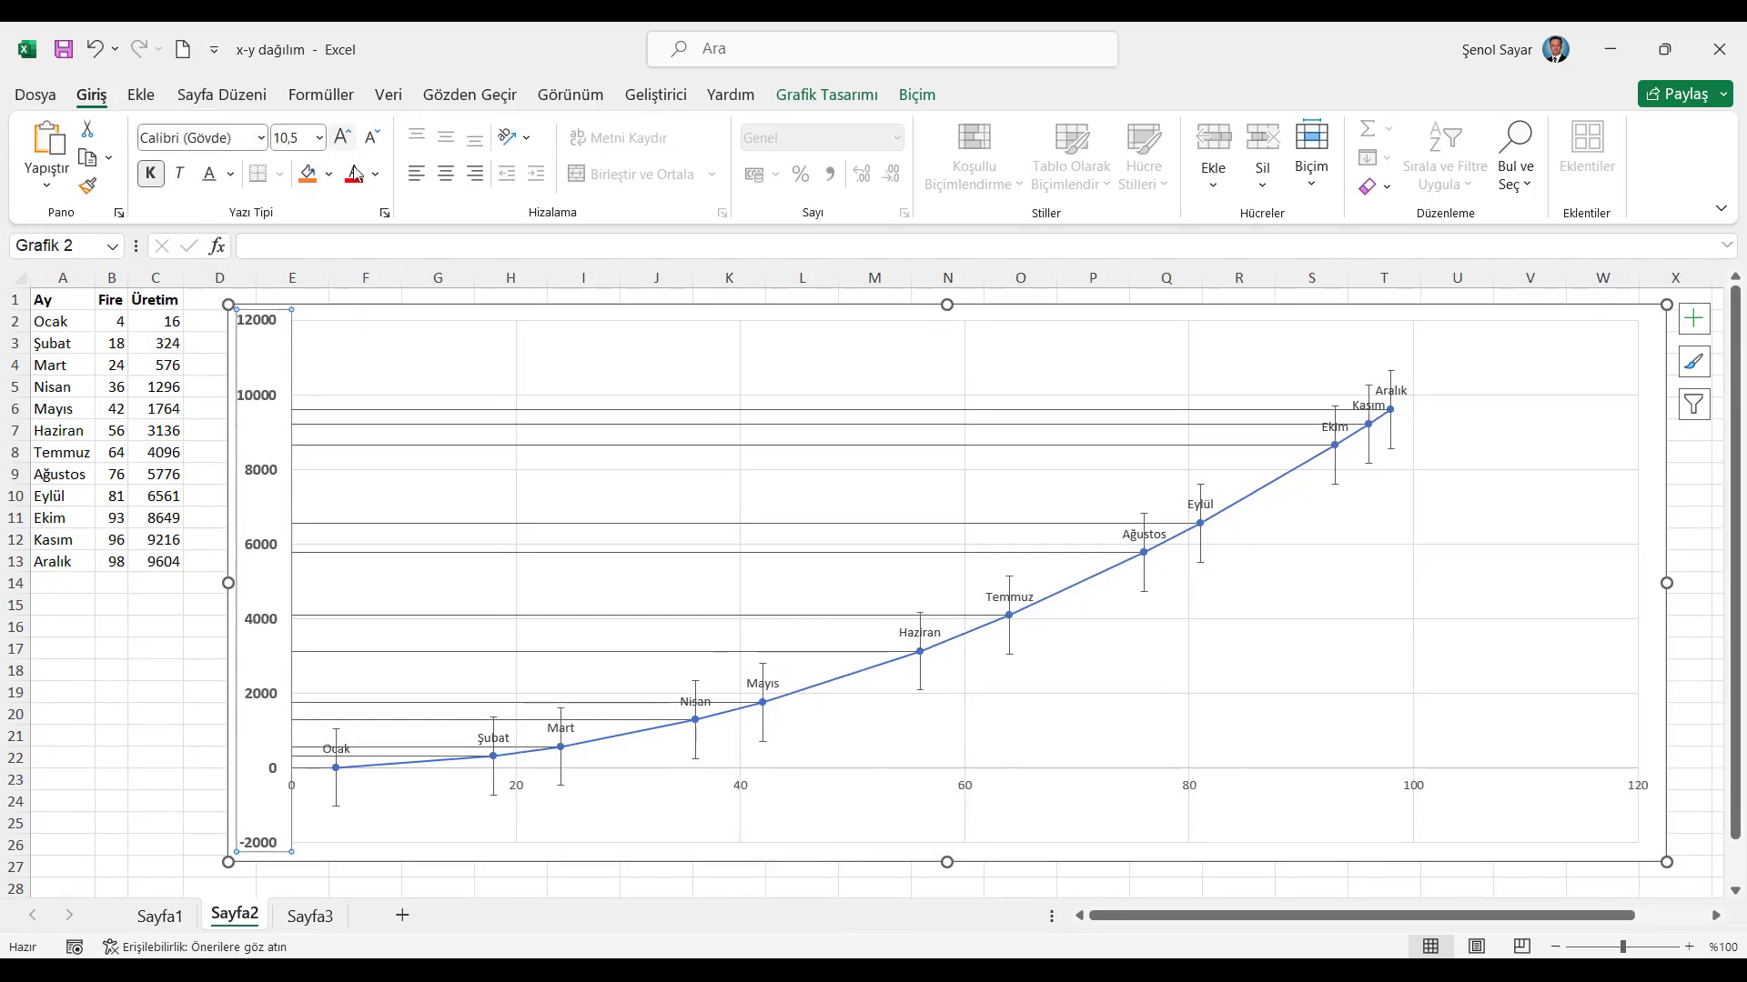
left_click(516, 792)
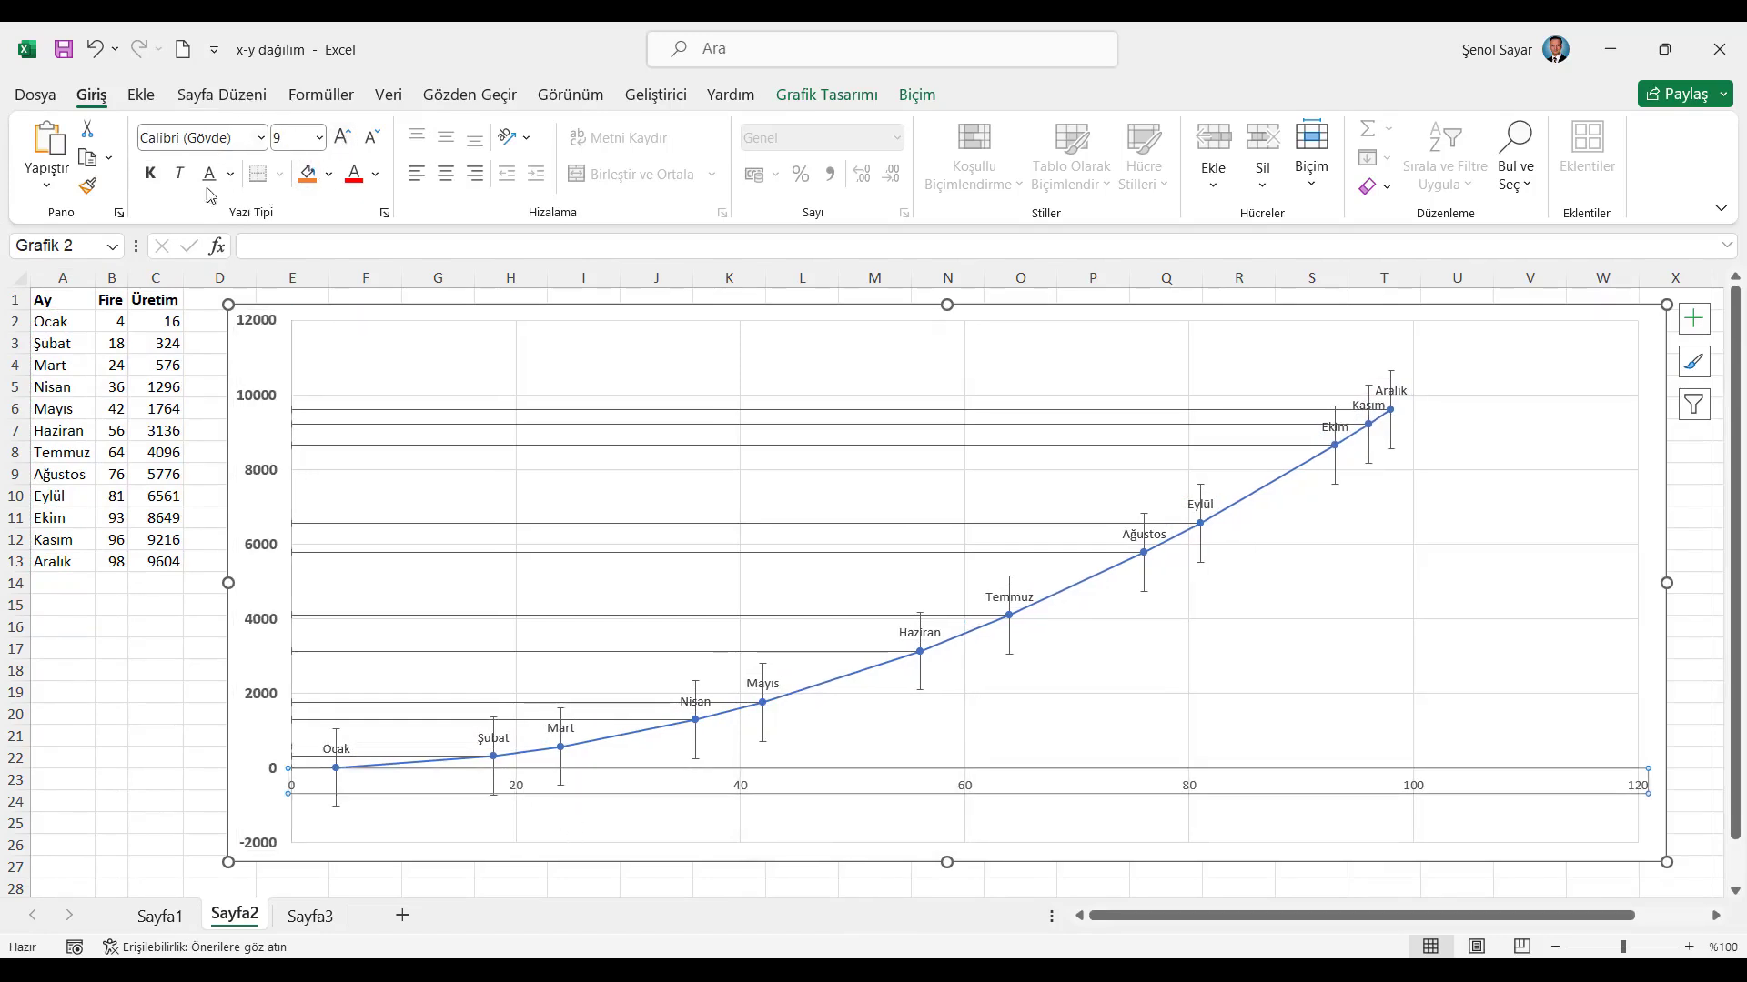
left_click(342, 137)
left_click(342, 137)
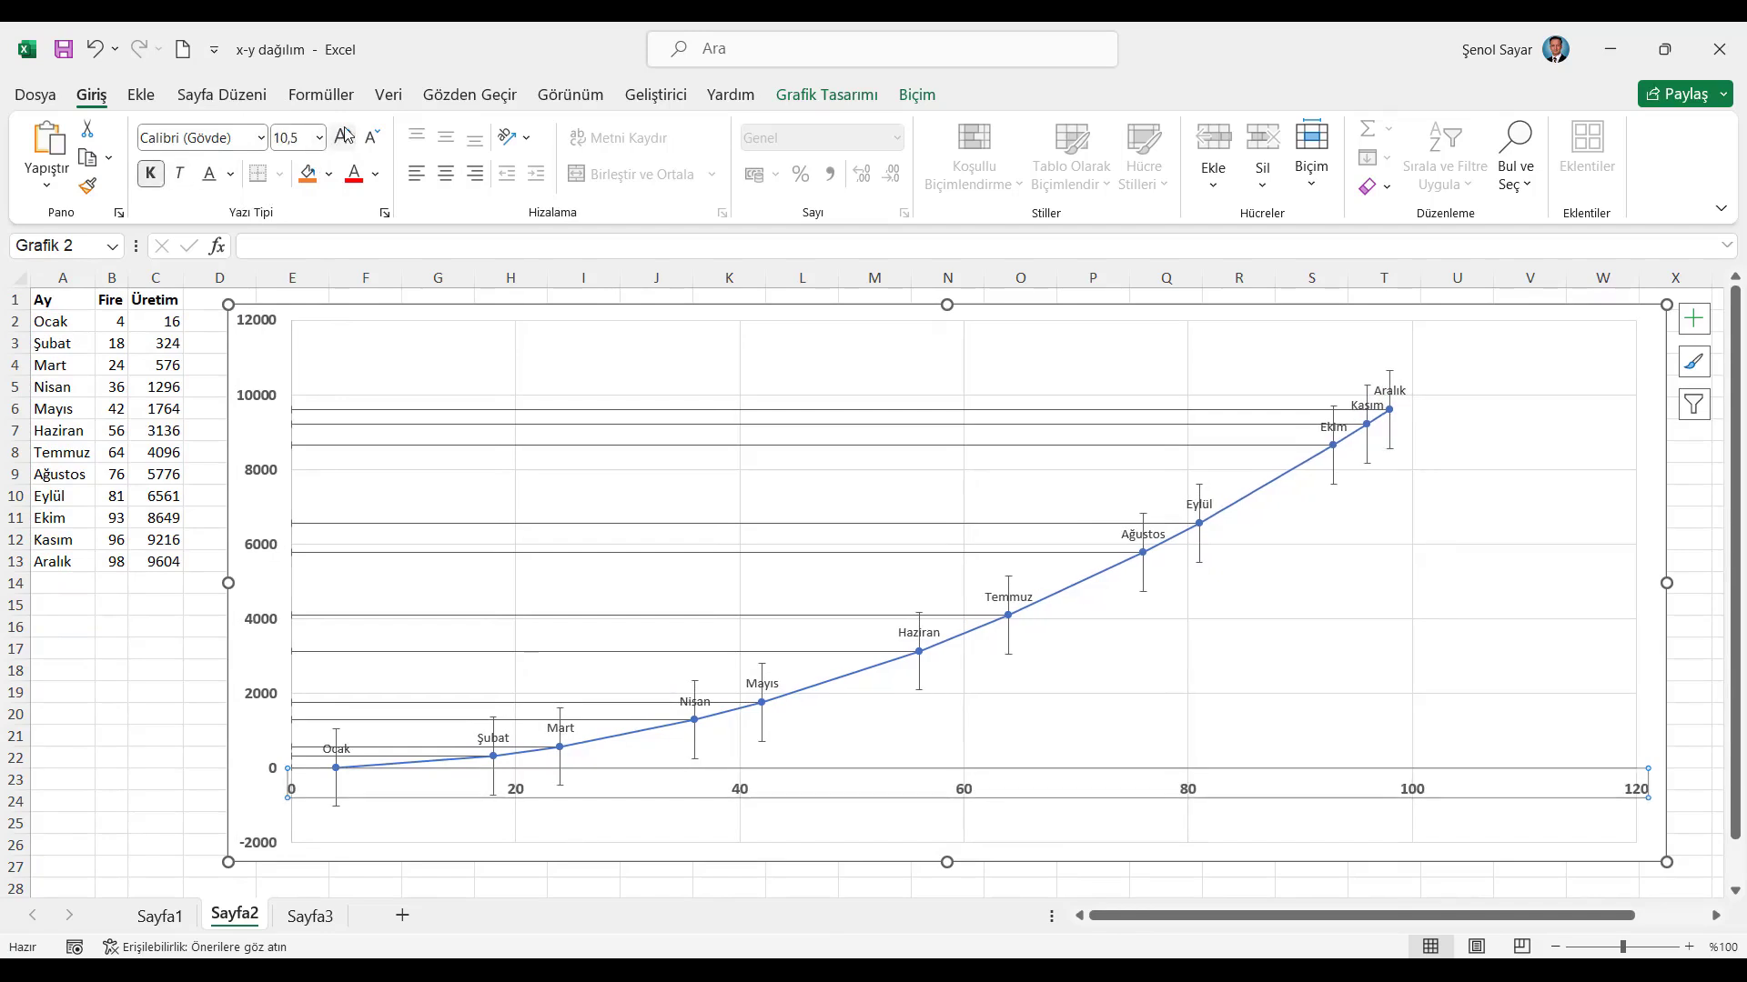
left_click(266, 479)
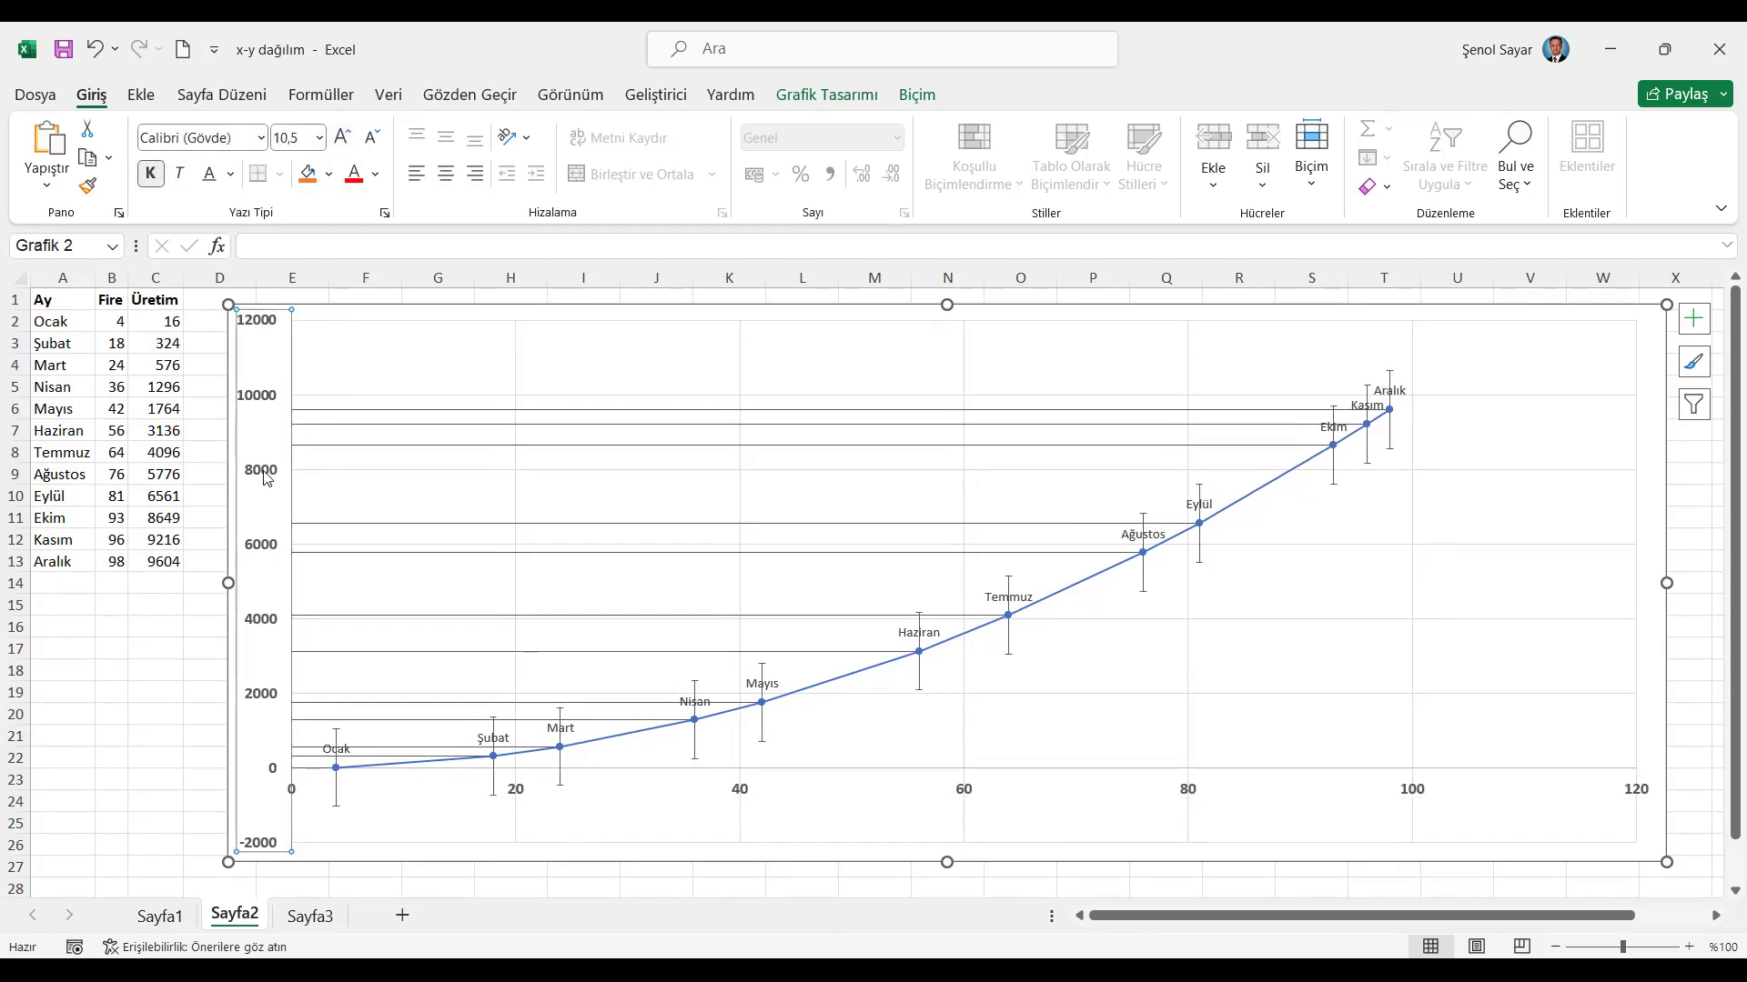
left_click(343, 139)
left_click(516, 787)
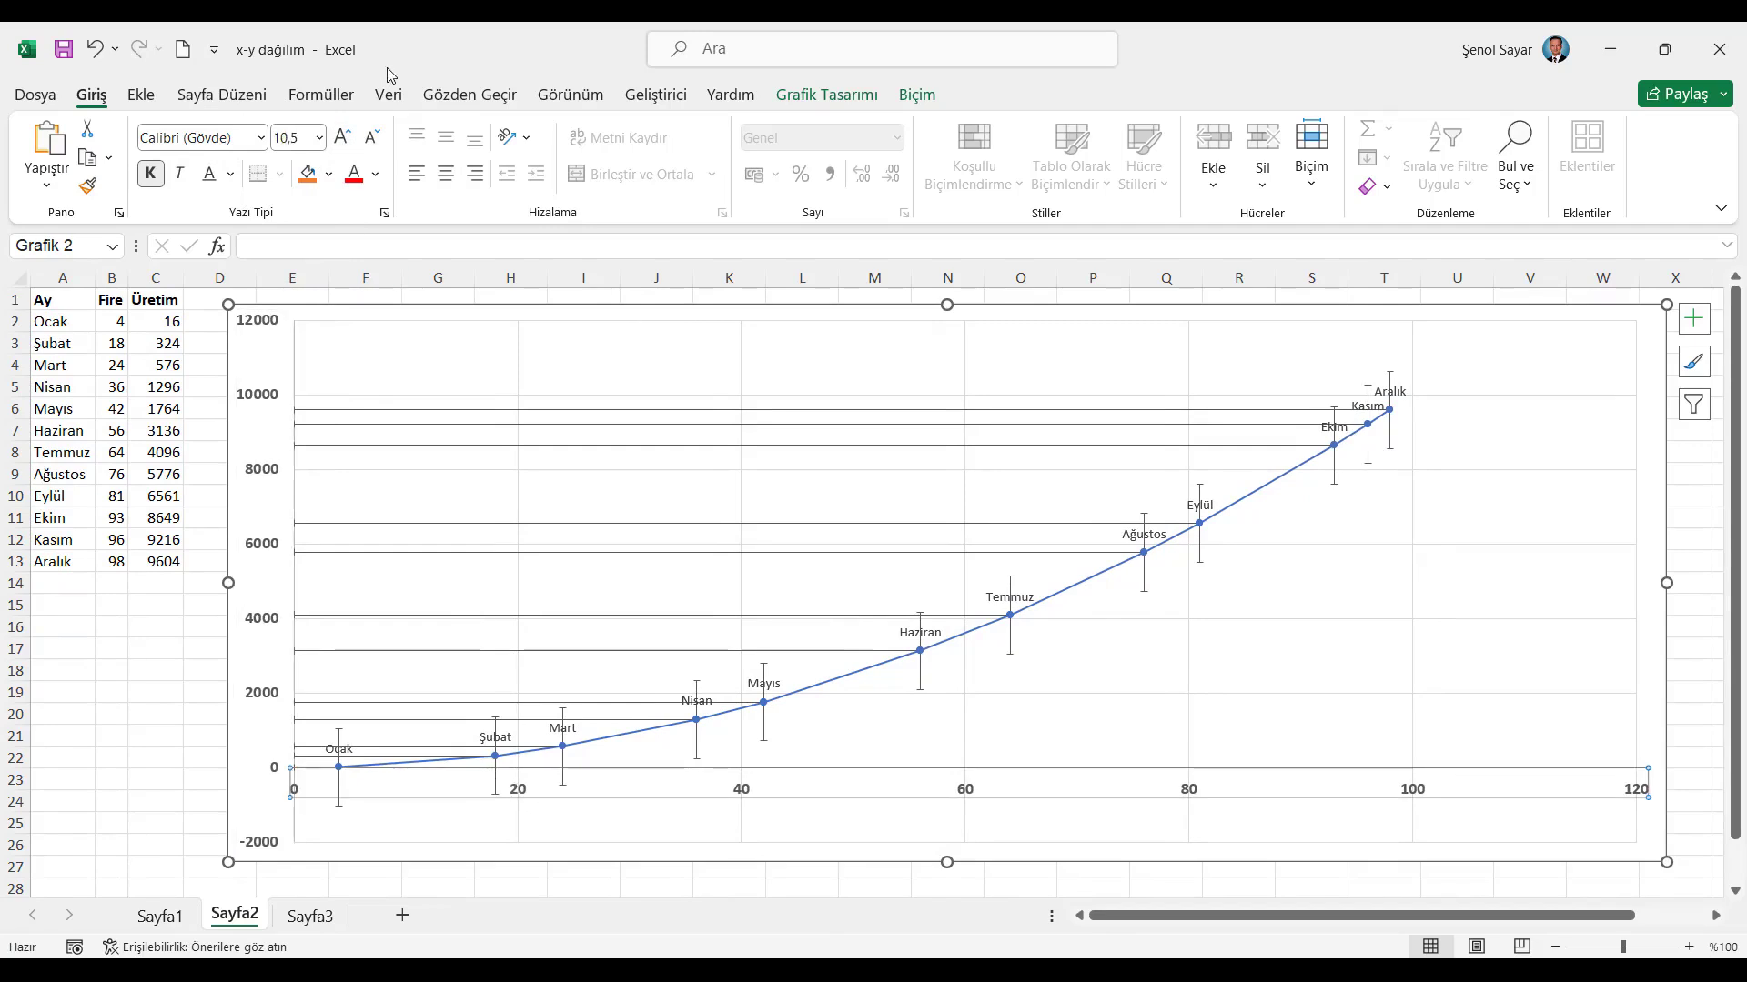
Hide the worksheet gridlines and nudge the chart slightly up and left
left_click(73, 301)
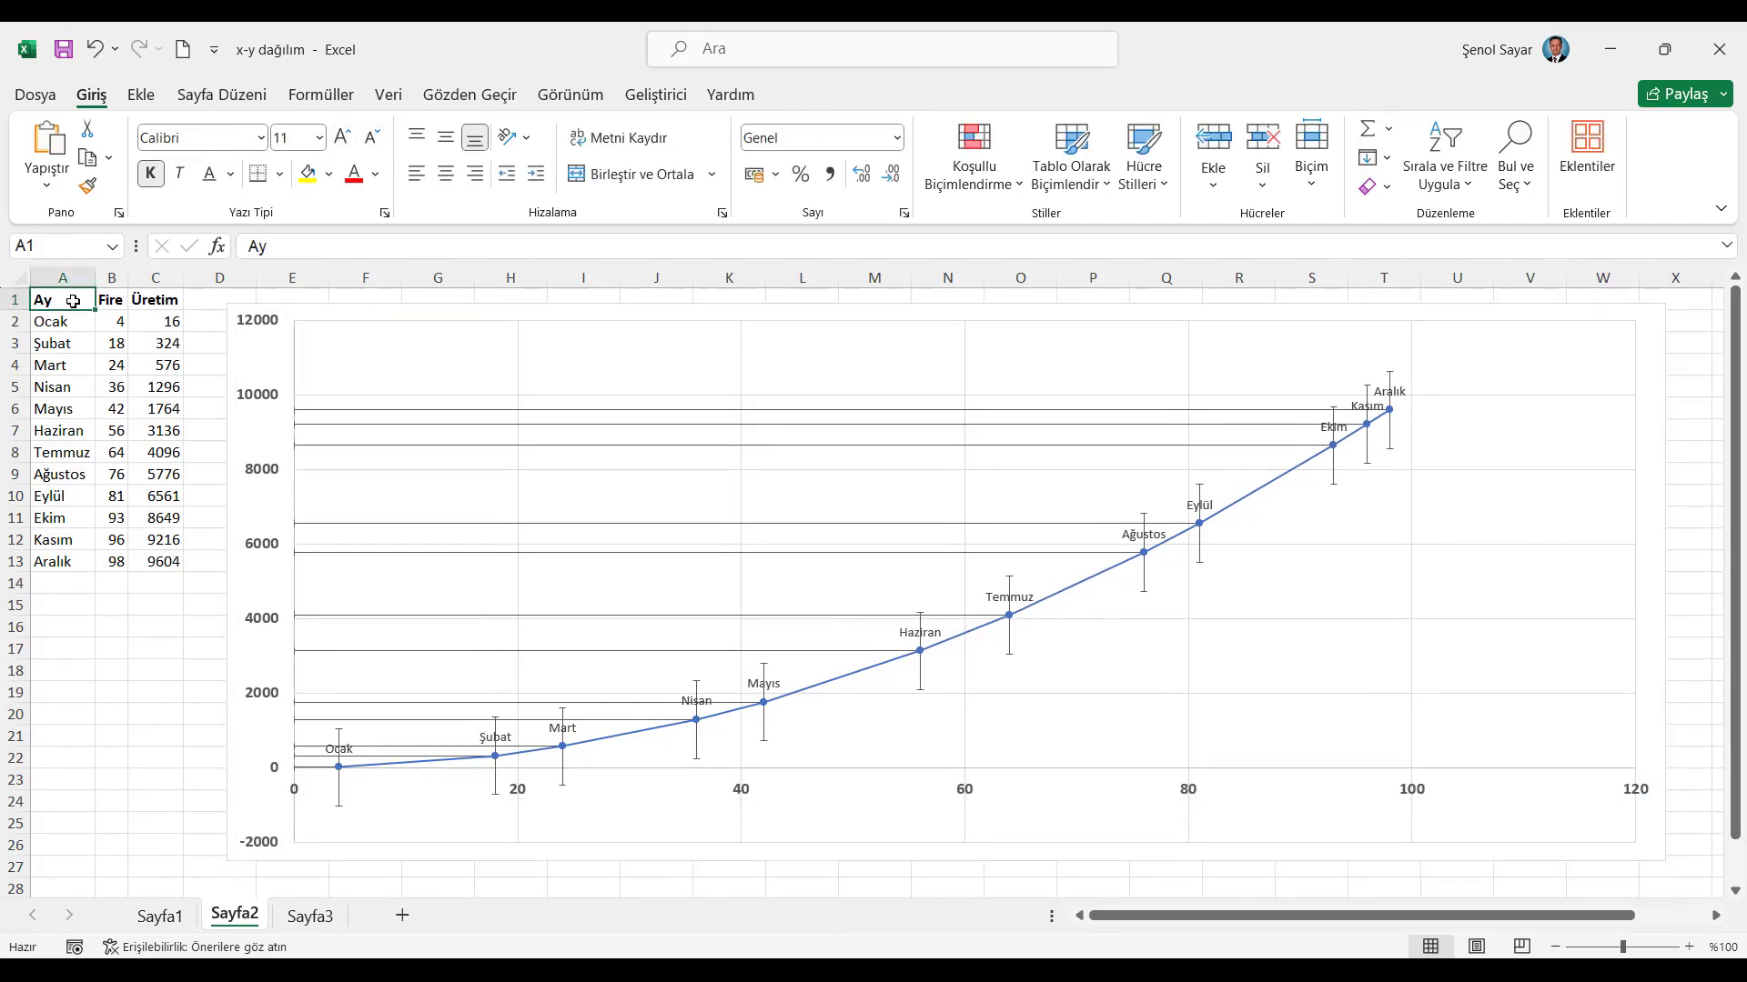
left_click(219, 298)
left_click(571, 94)
left_click(354, 160)
left_click_drag(333, 306, 313, 299)
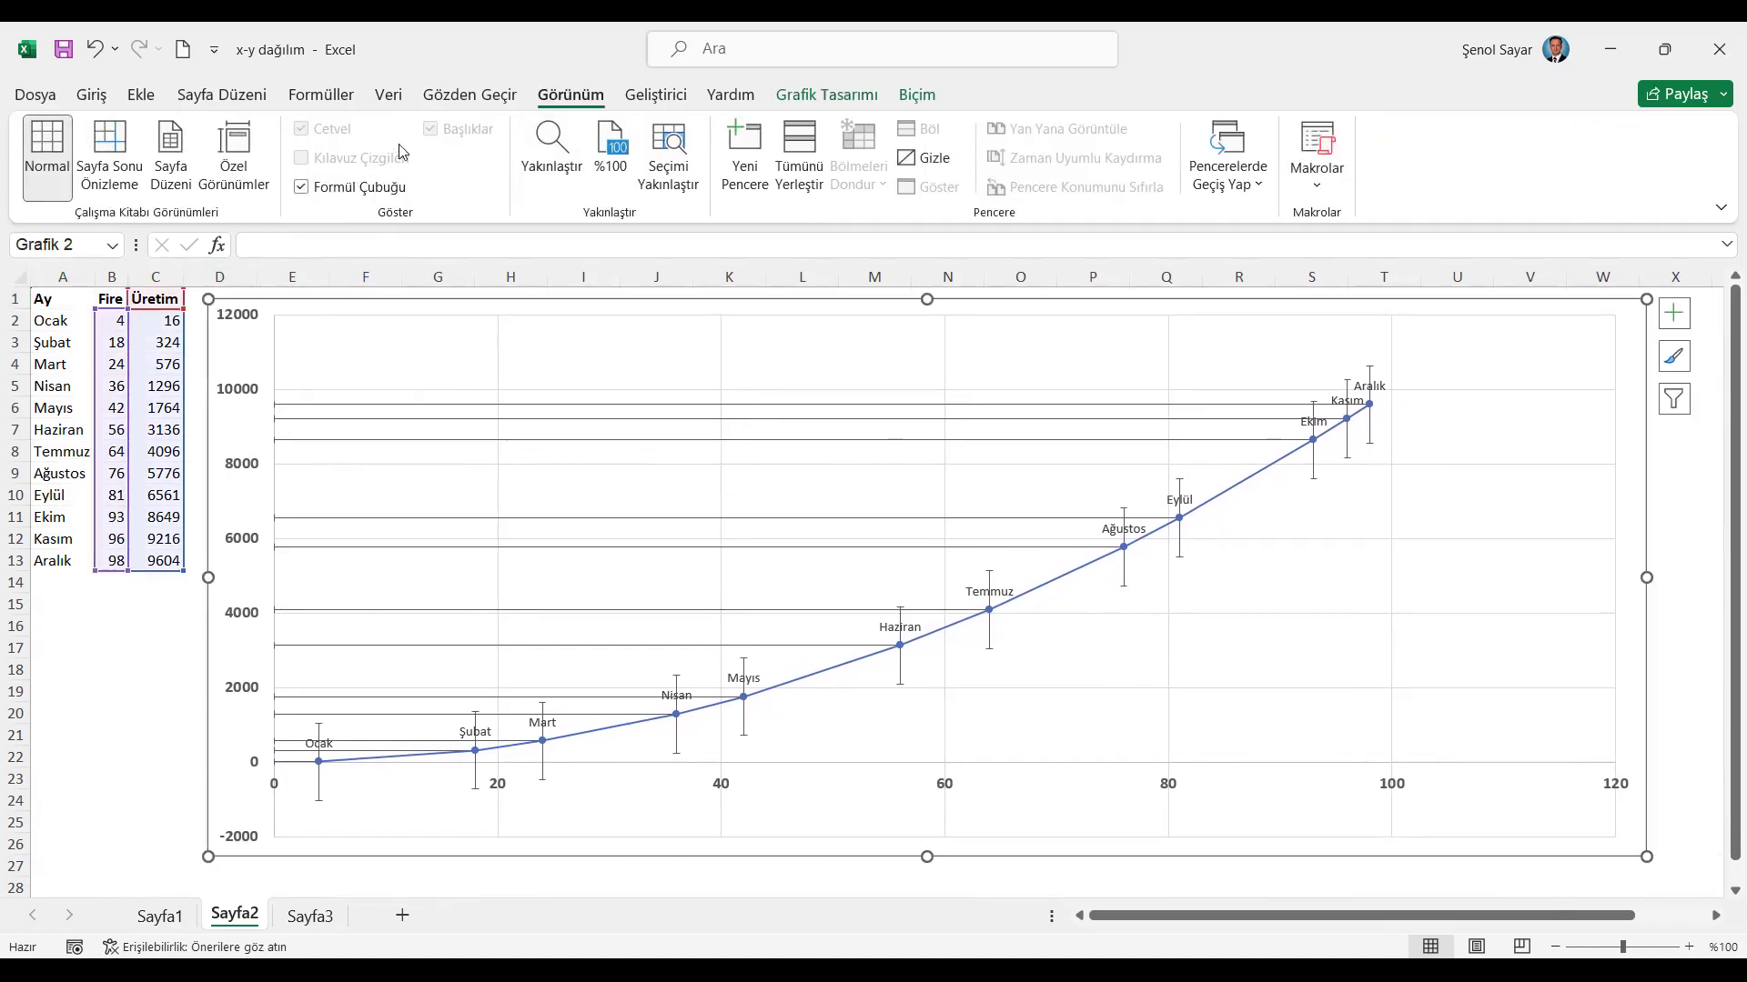
left_click(917, 95)
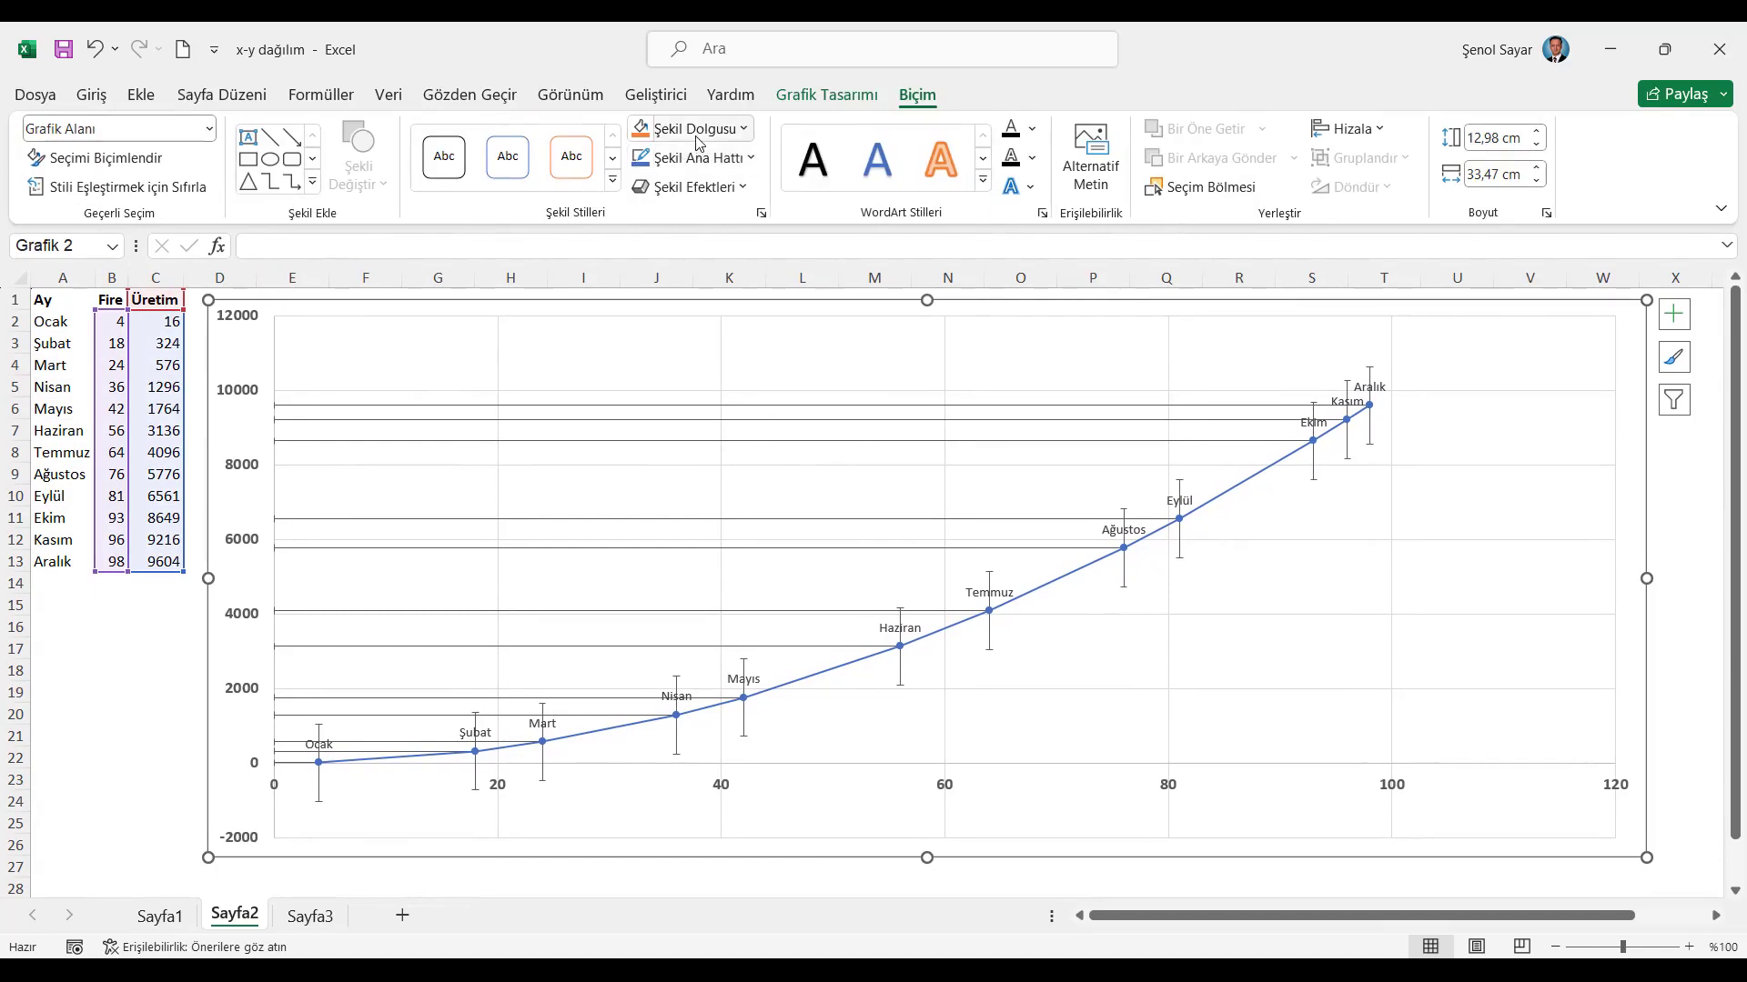
Give the chart No Fill and No Outline, and enlarge it to 13,61 × 35,12 cm
left_click(690, 129)
left_click(700, 412)
left_click(691, 157)
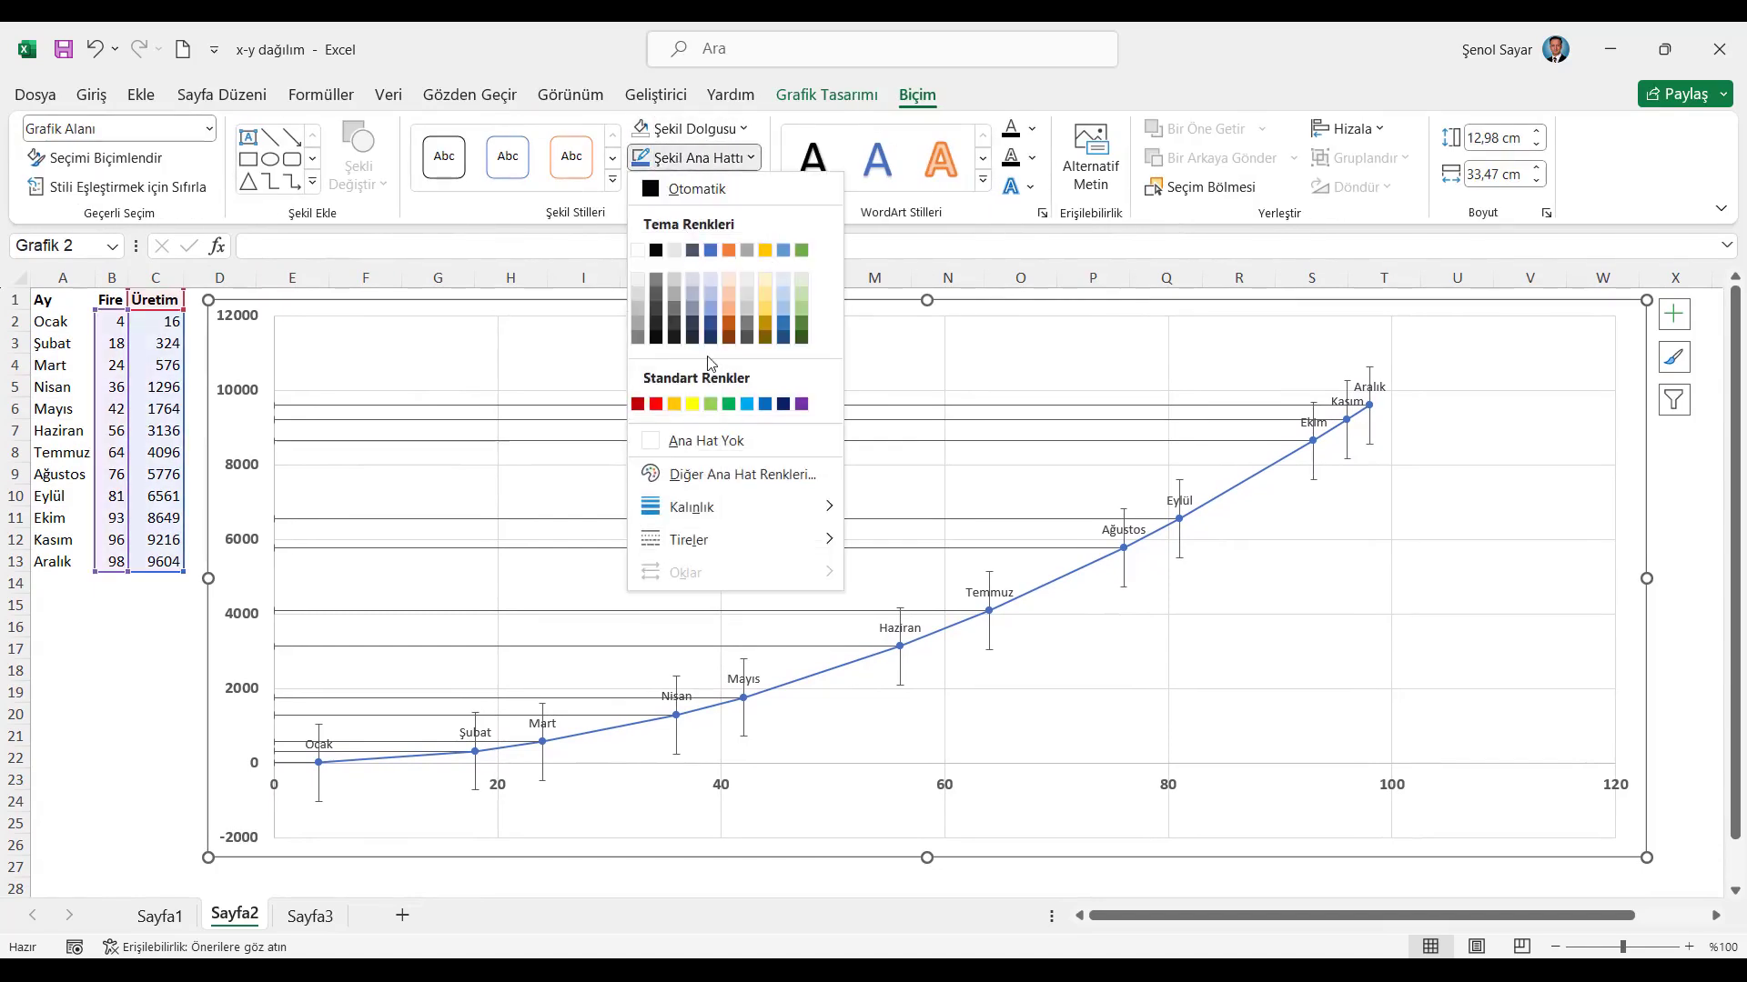
left_click(705, 458)
left_click_drag(483, 307, 470, 304)
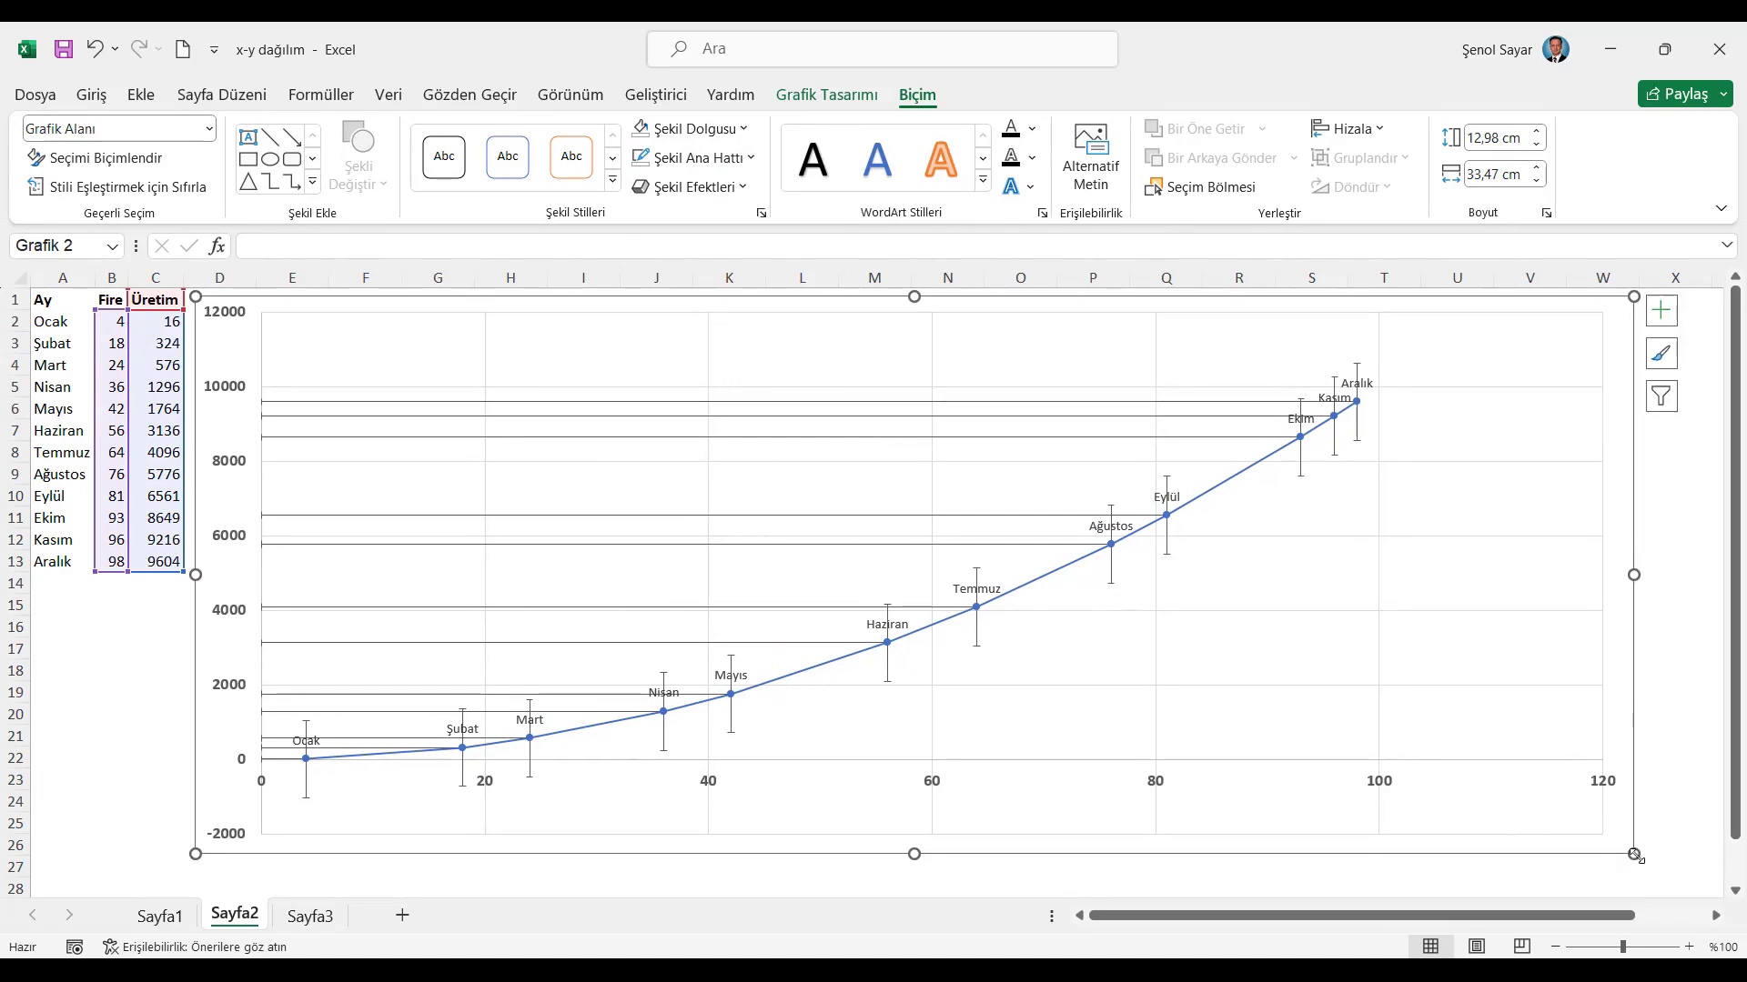
left_click_drag(1633, 854, 1705, 882)
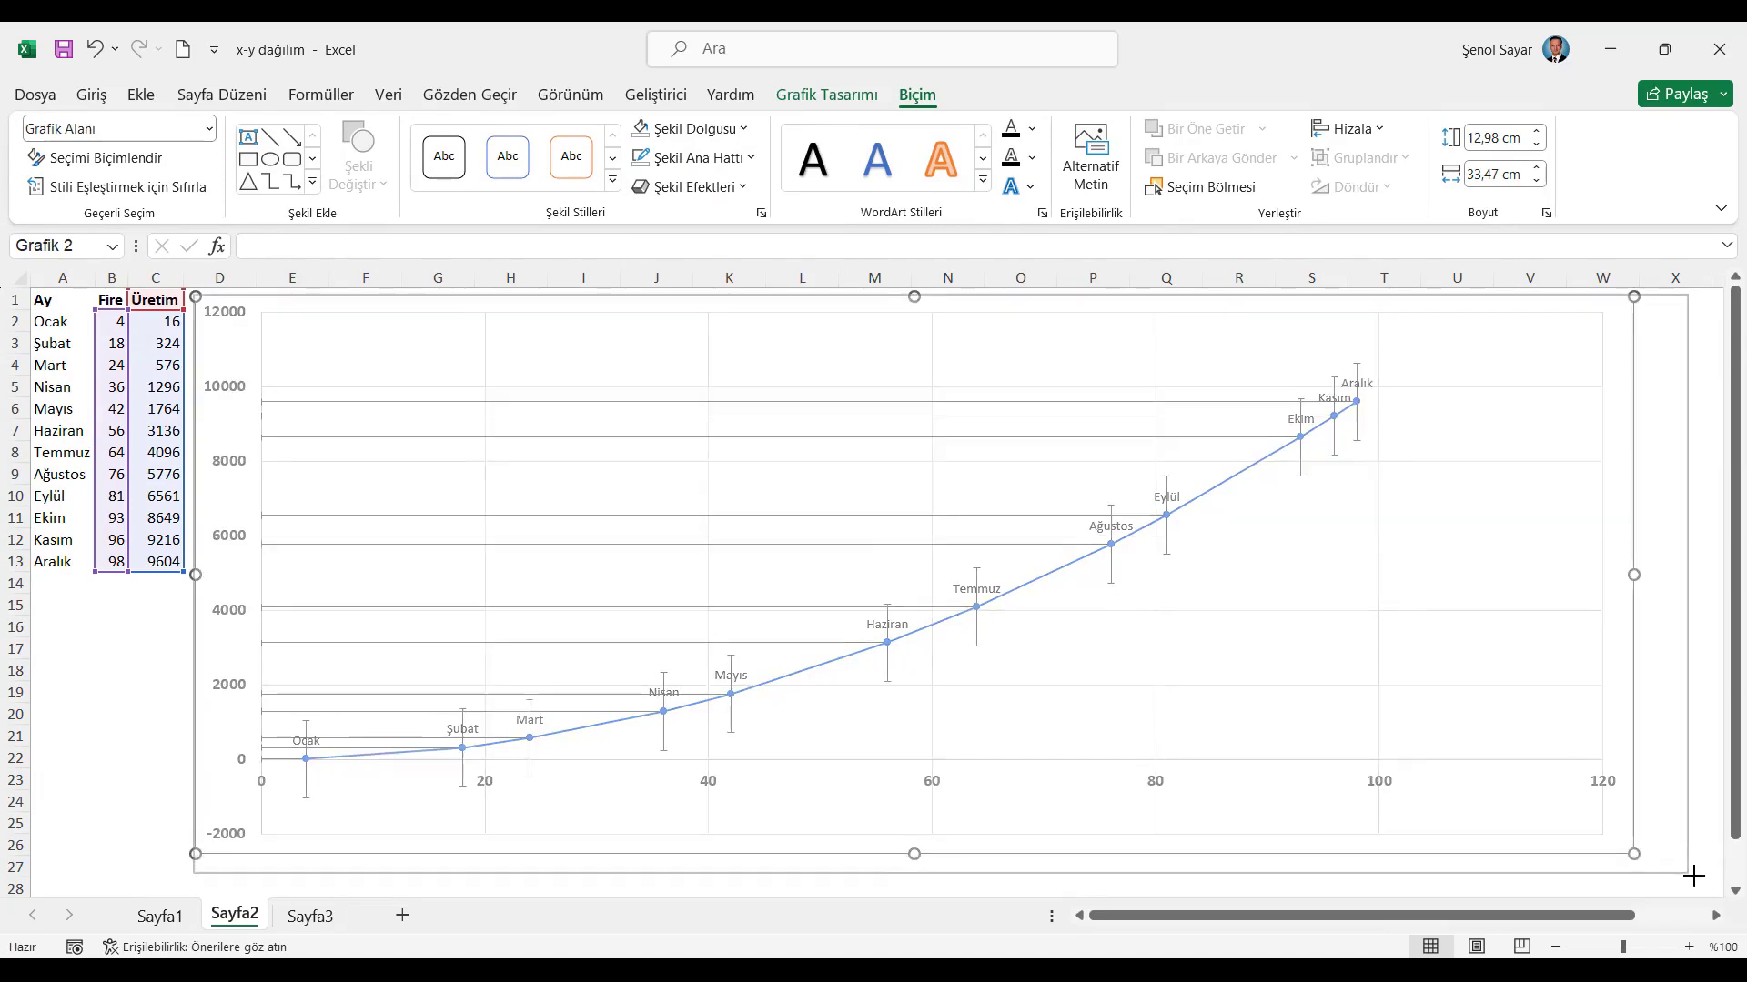
left_click(37, 298)
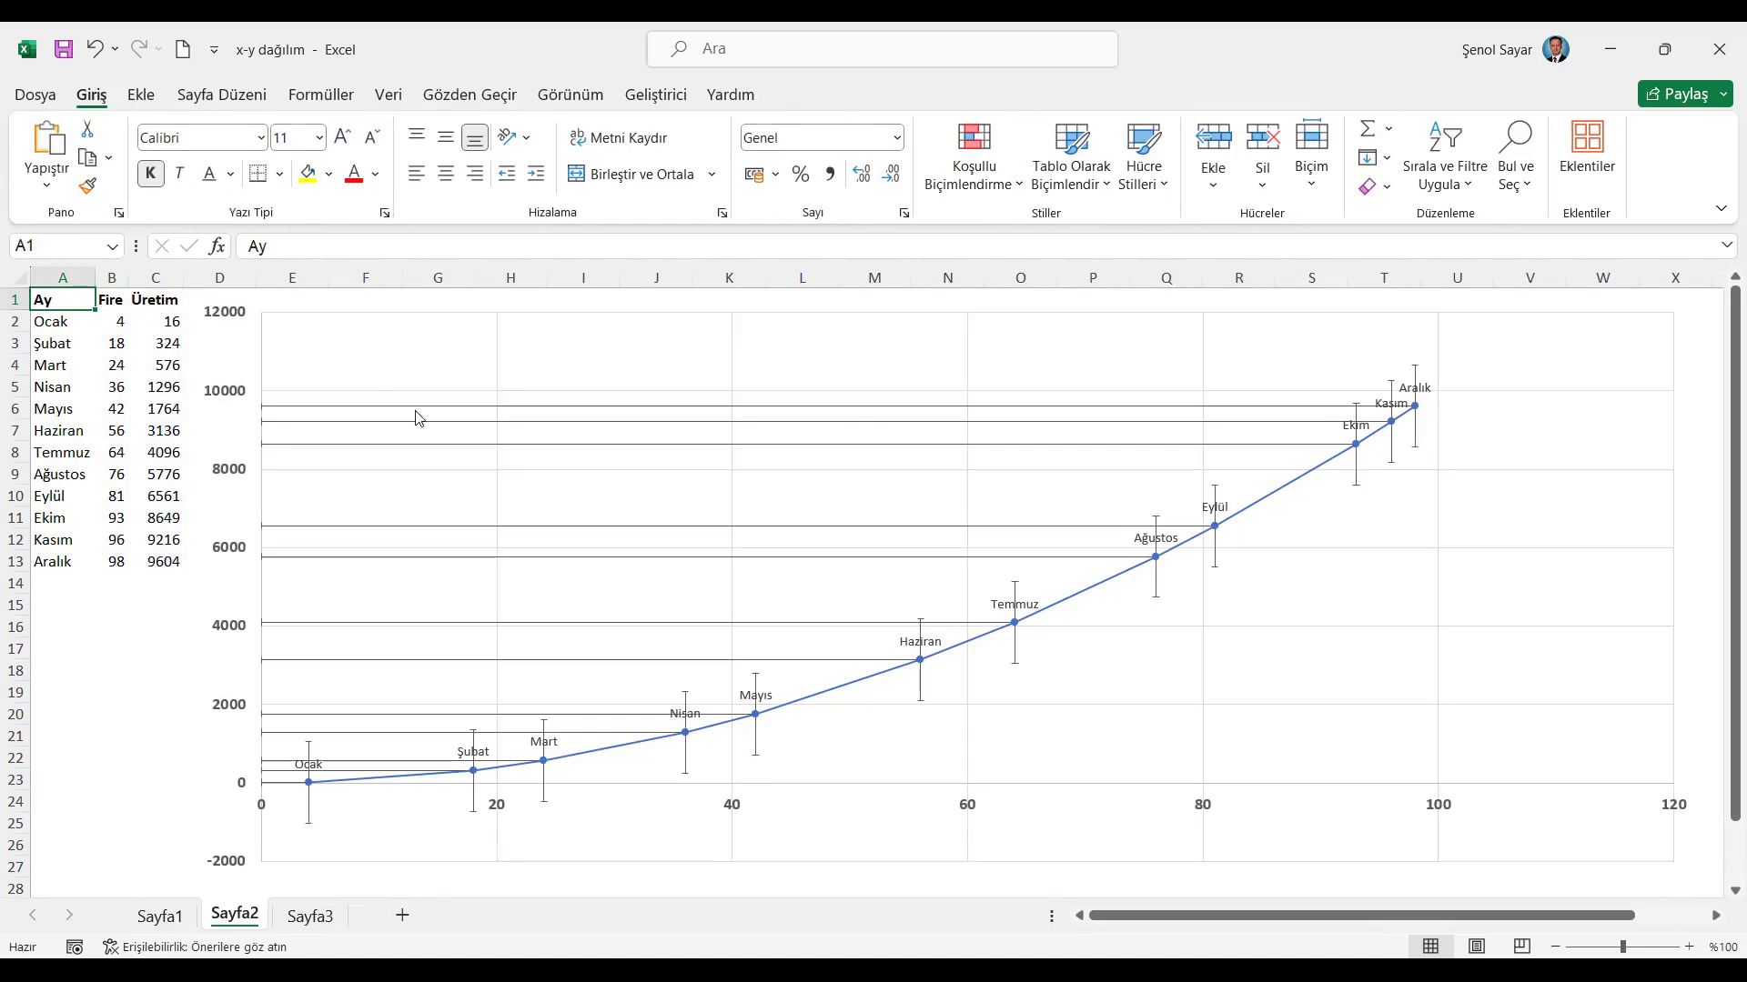
Remove the chart's gridlines and return to cell A1
left_click(379, 316)
left_click(162, 311)
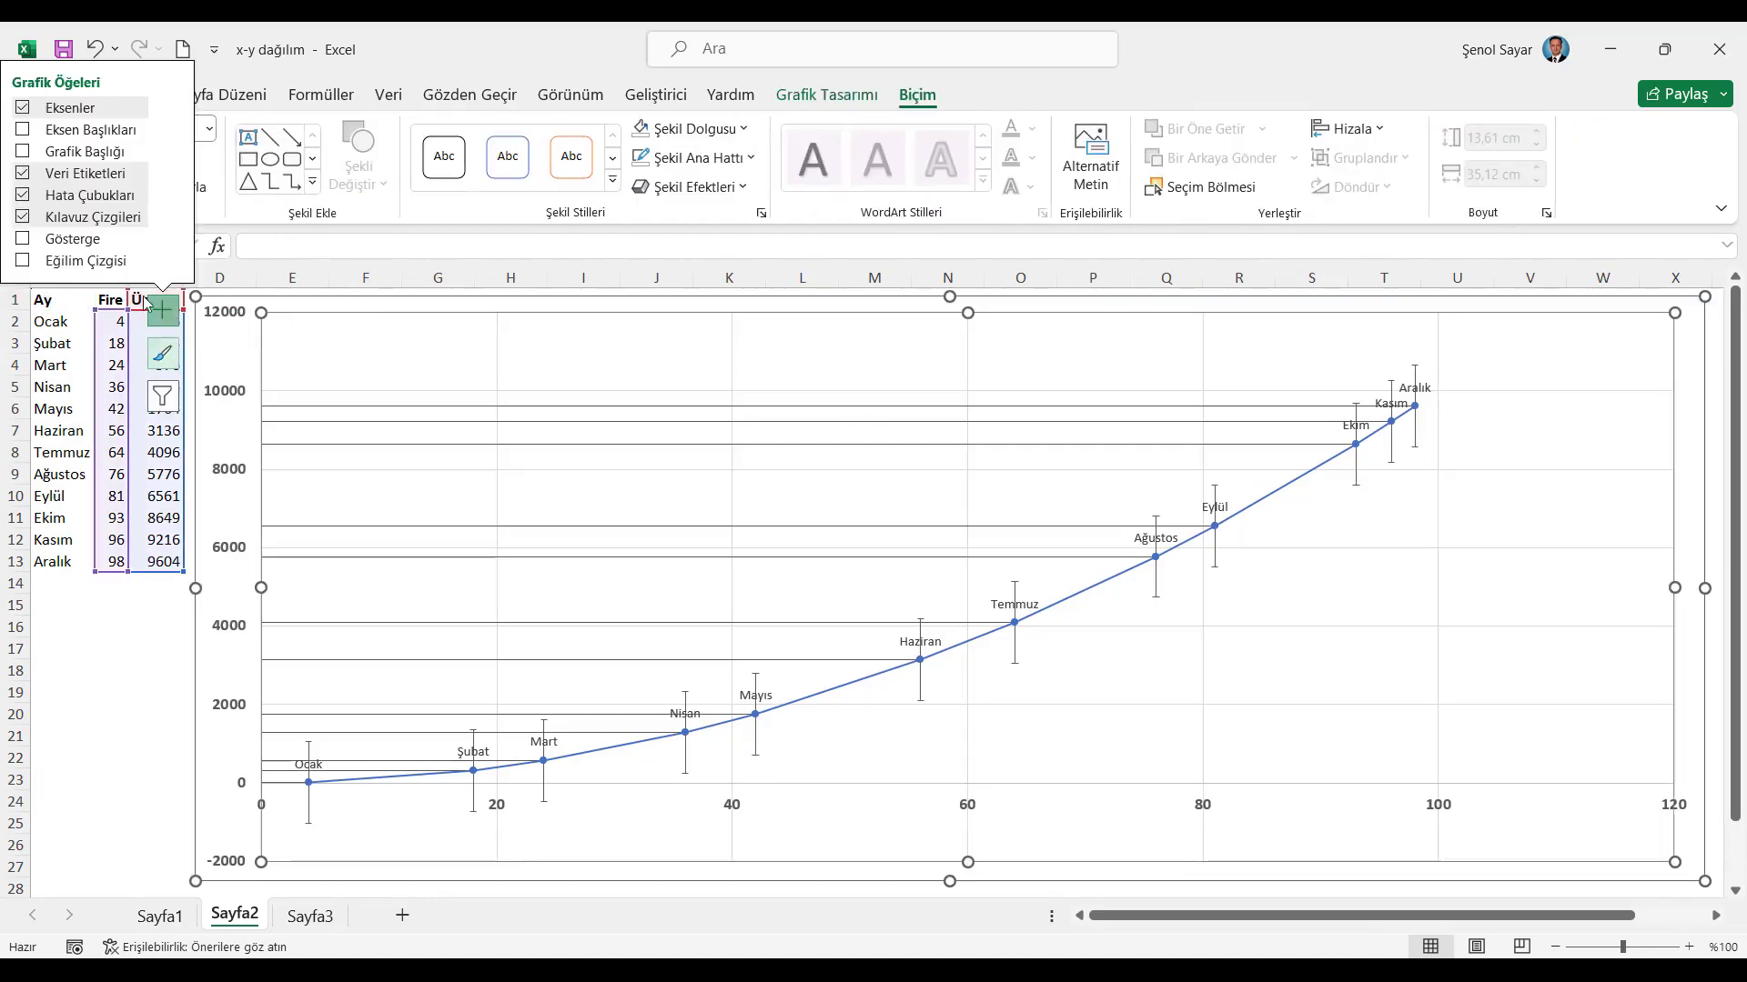
left_click(50, 219)
left_click(33, 570)
left_click(50, 300)
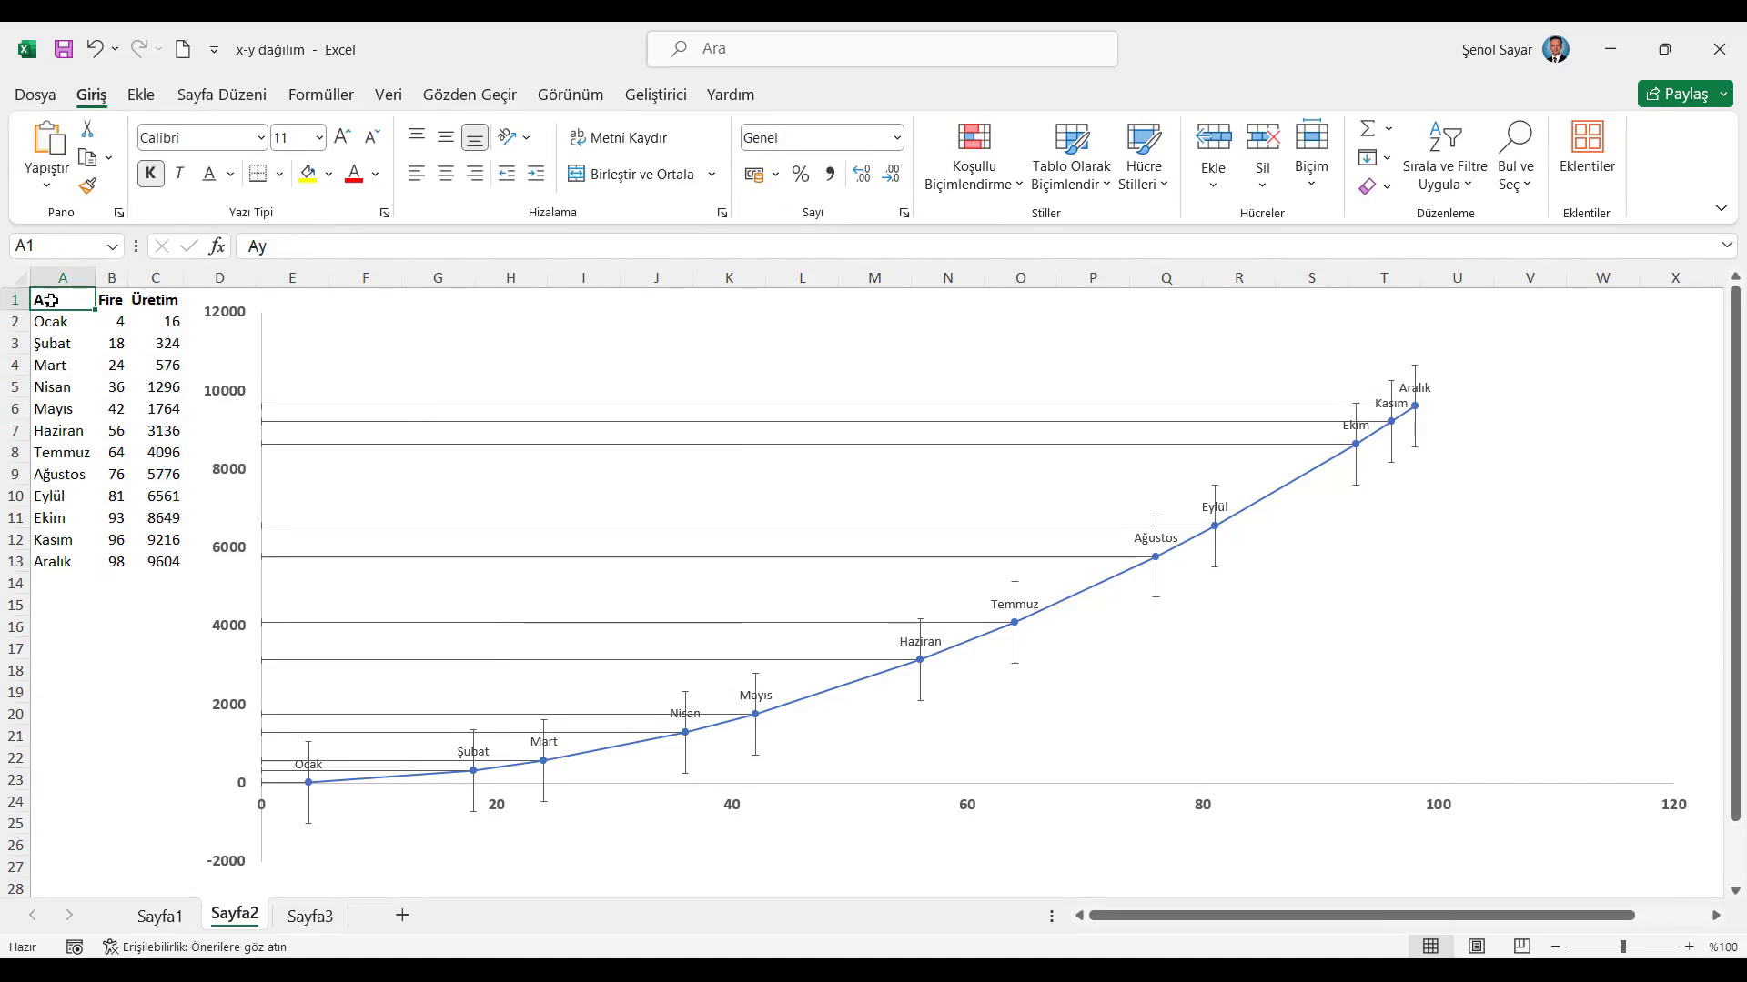
Enter a RASTGELEARADA random-number formula in Fire cell B2
left_click(109, 321)
type("=")
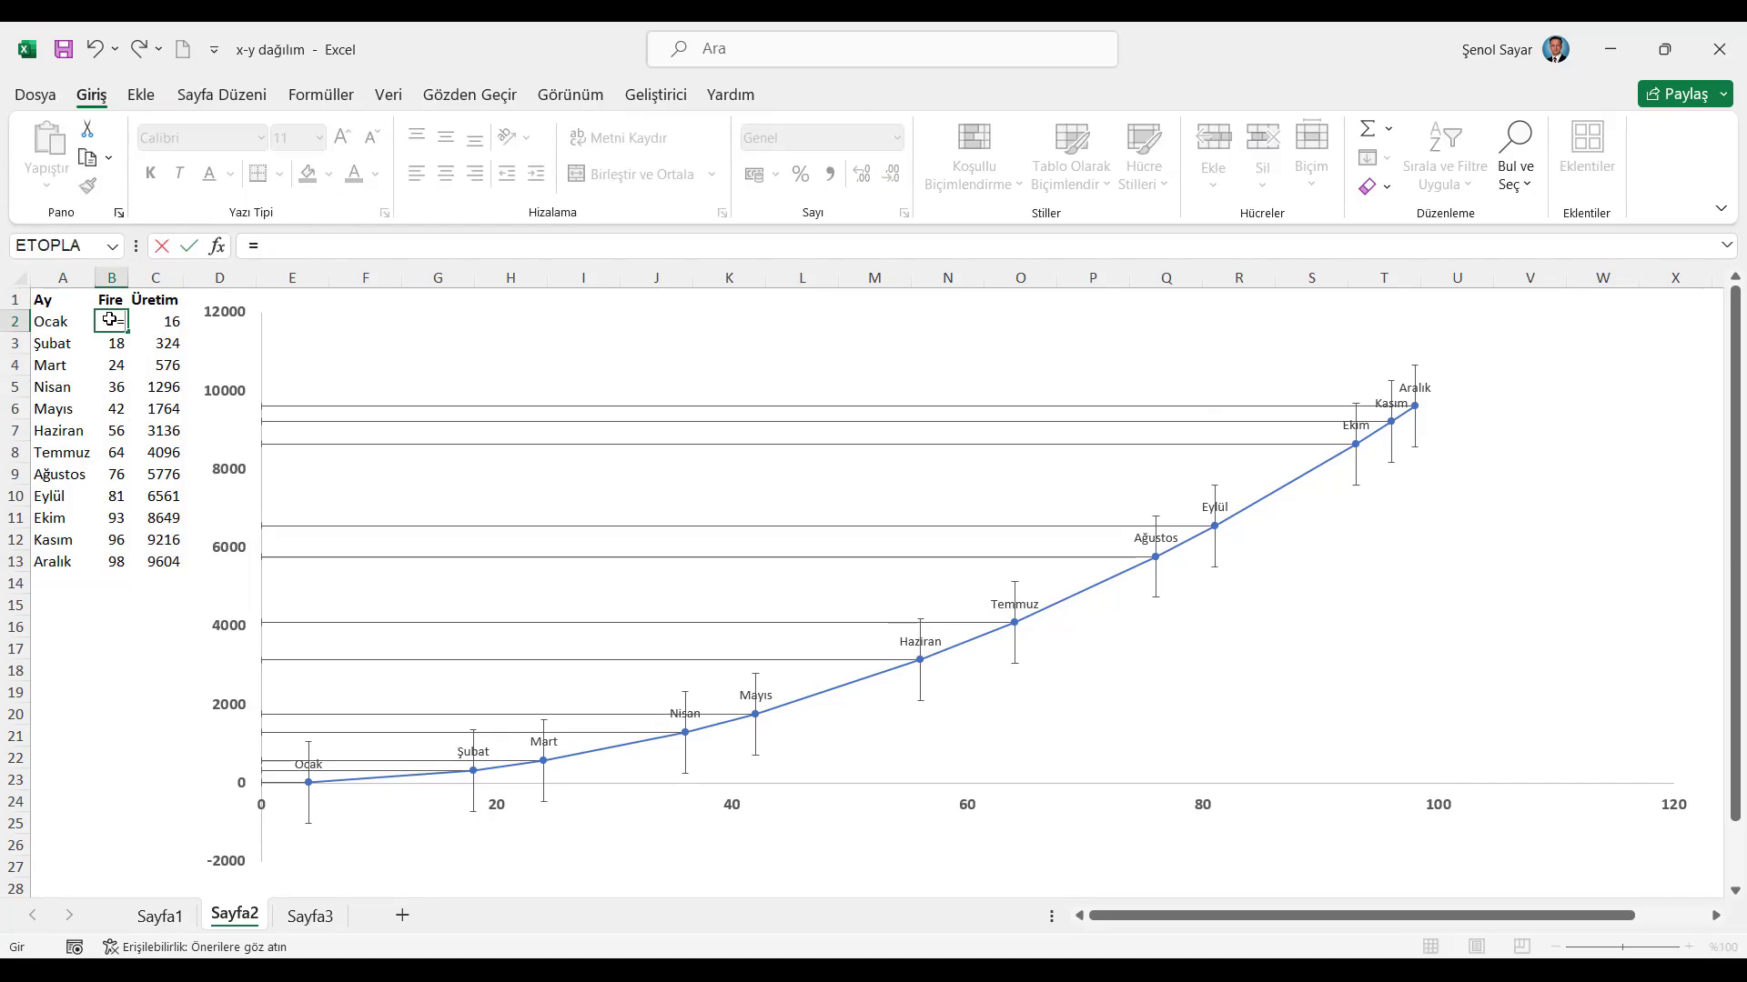
type("ras")
key("Tab")
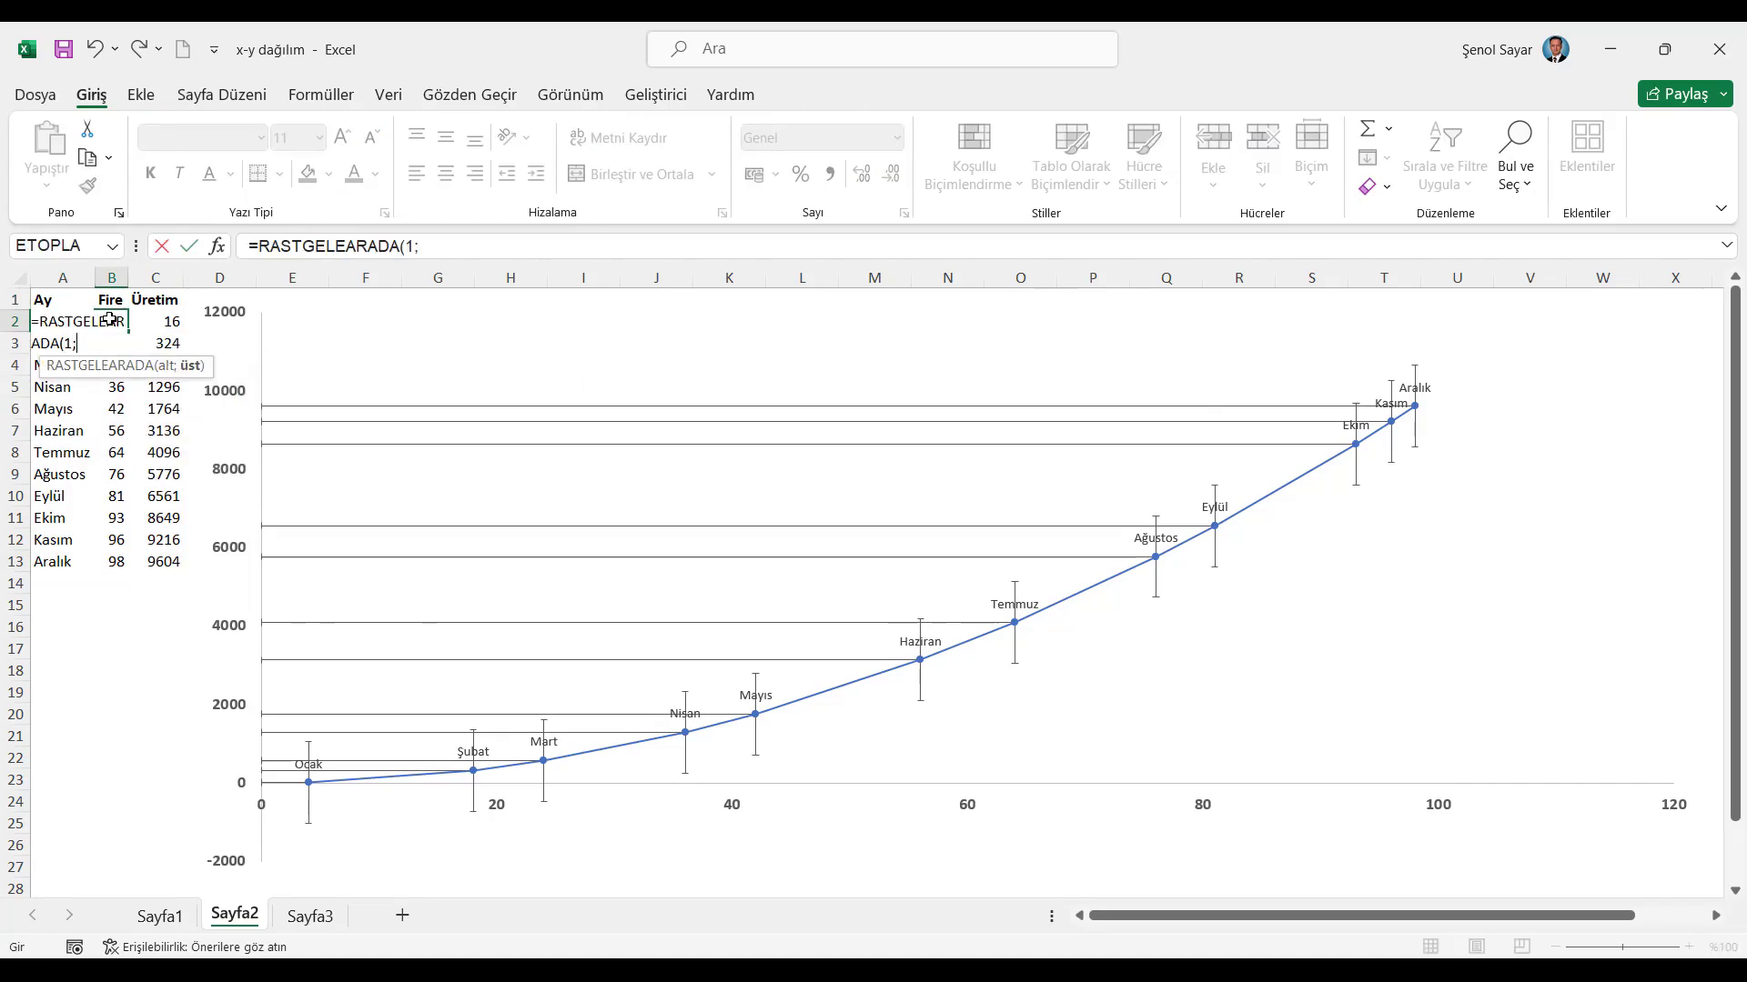
key("Return")
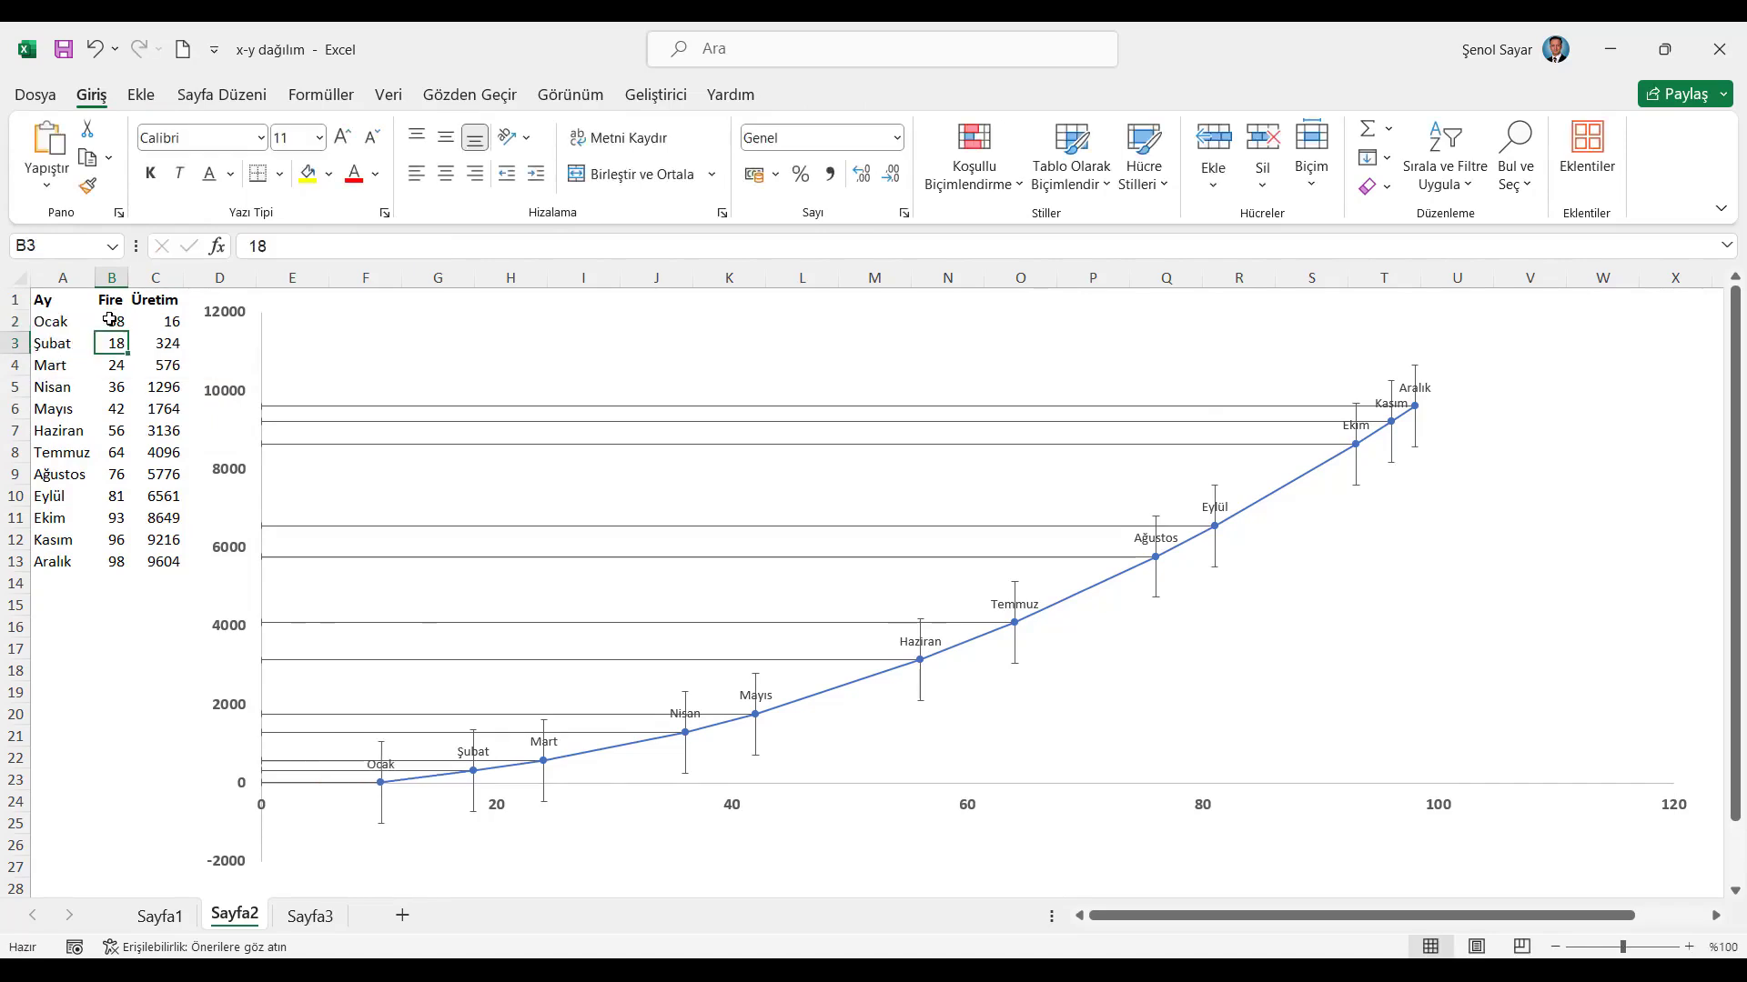
key("Up")
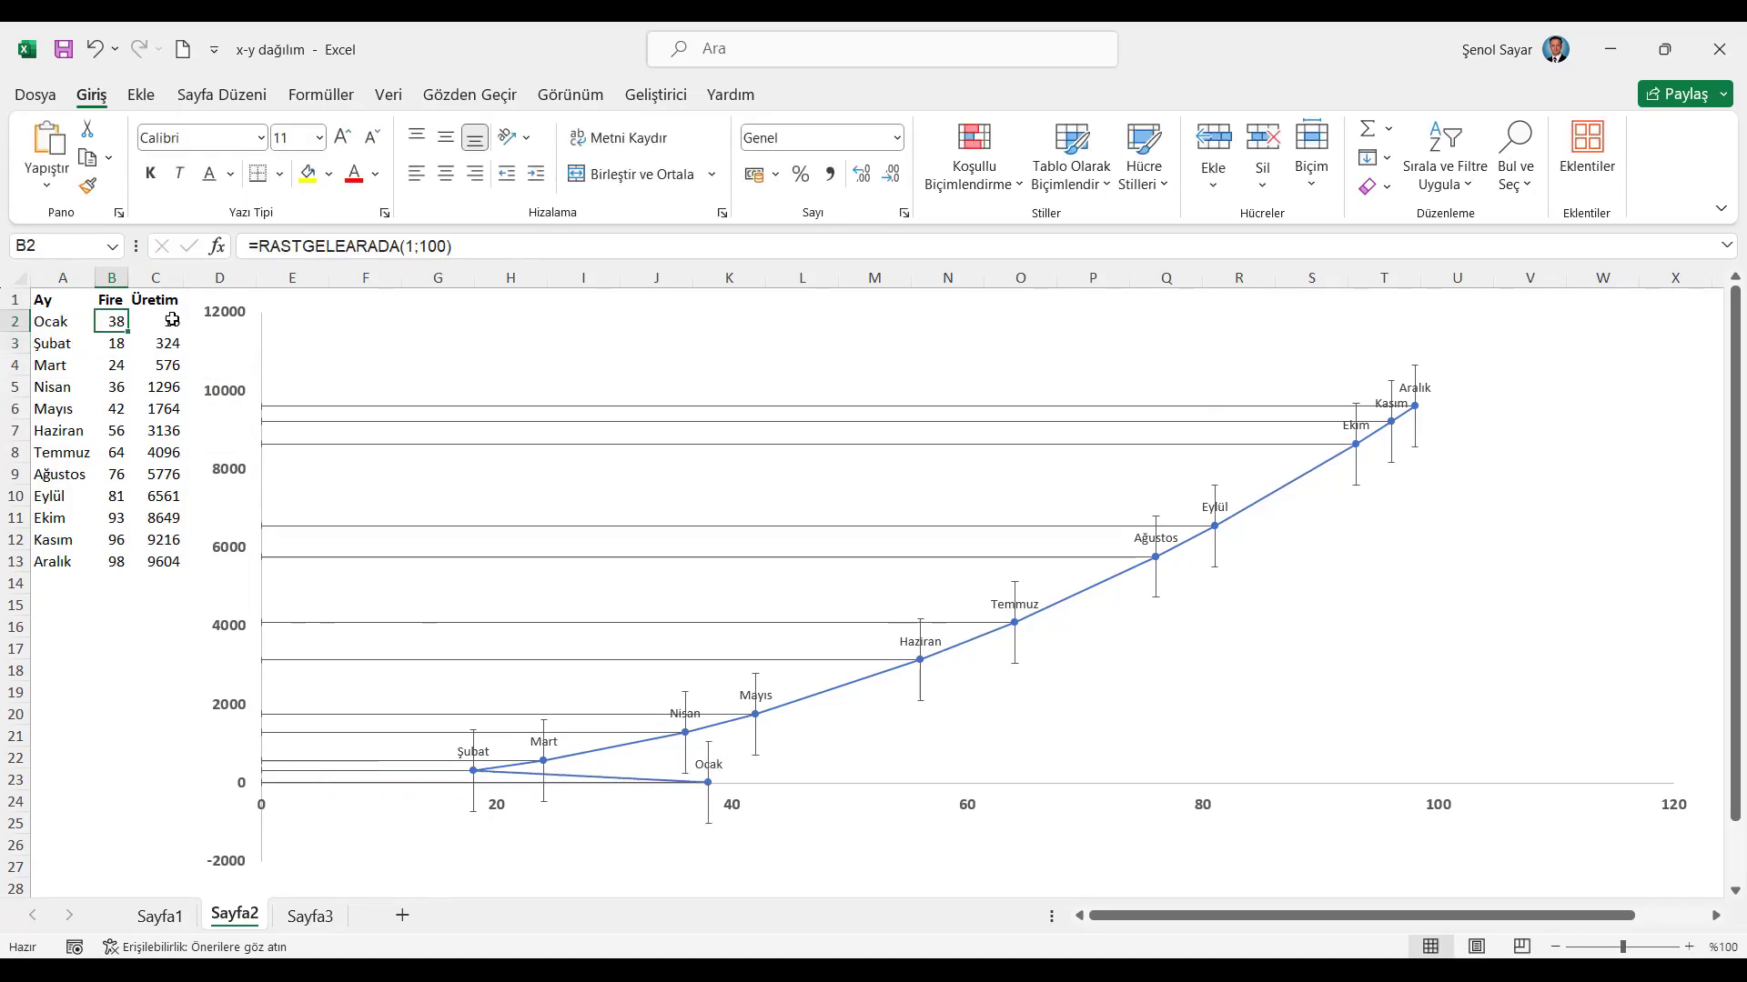
Enter =B2+RASTGELEARADA(1;100) in B3 and fill it down to B13
left_click(123, 343)
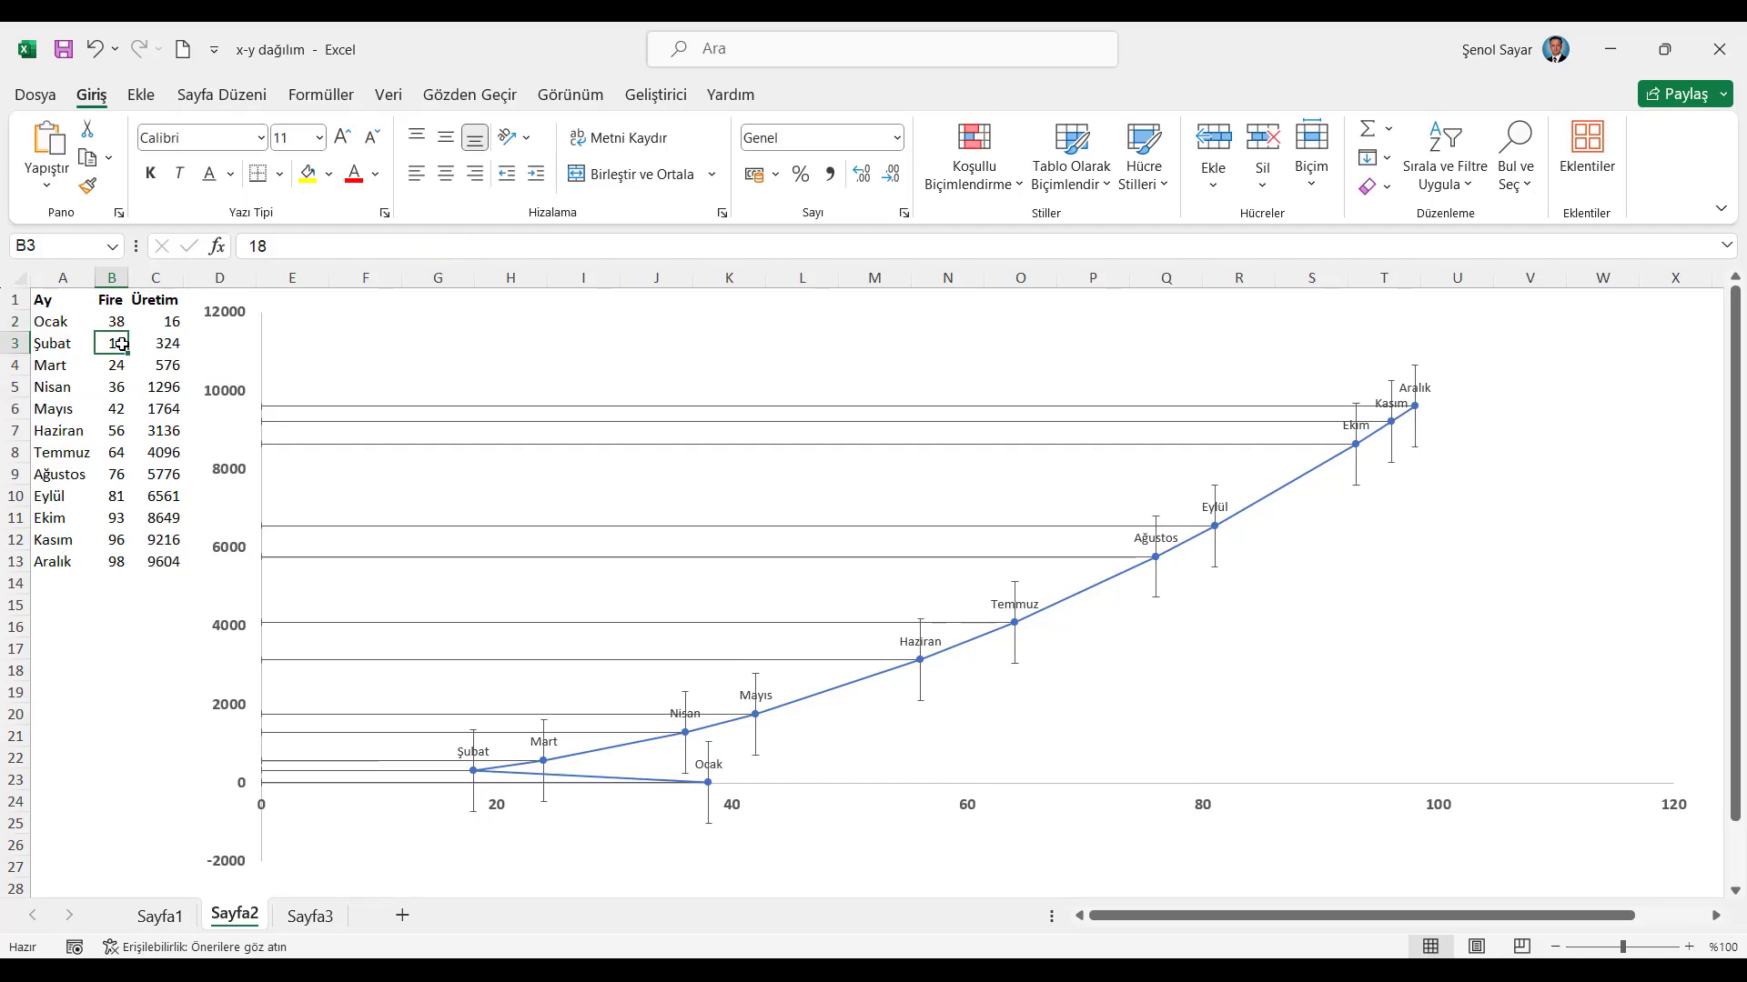
type("=")
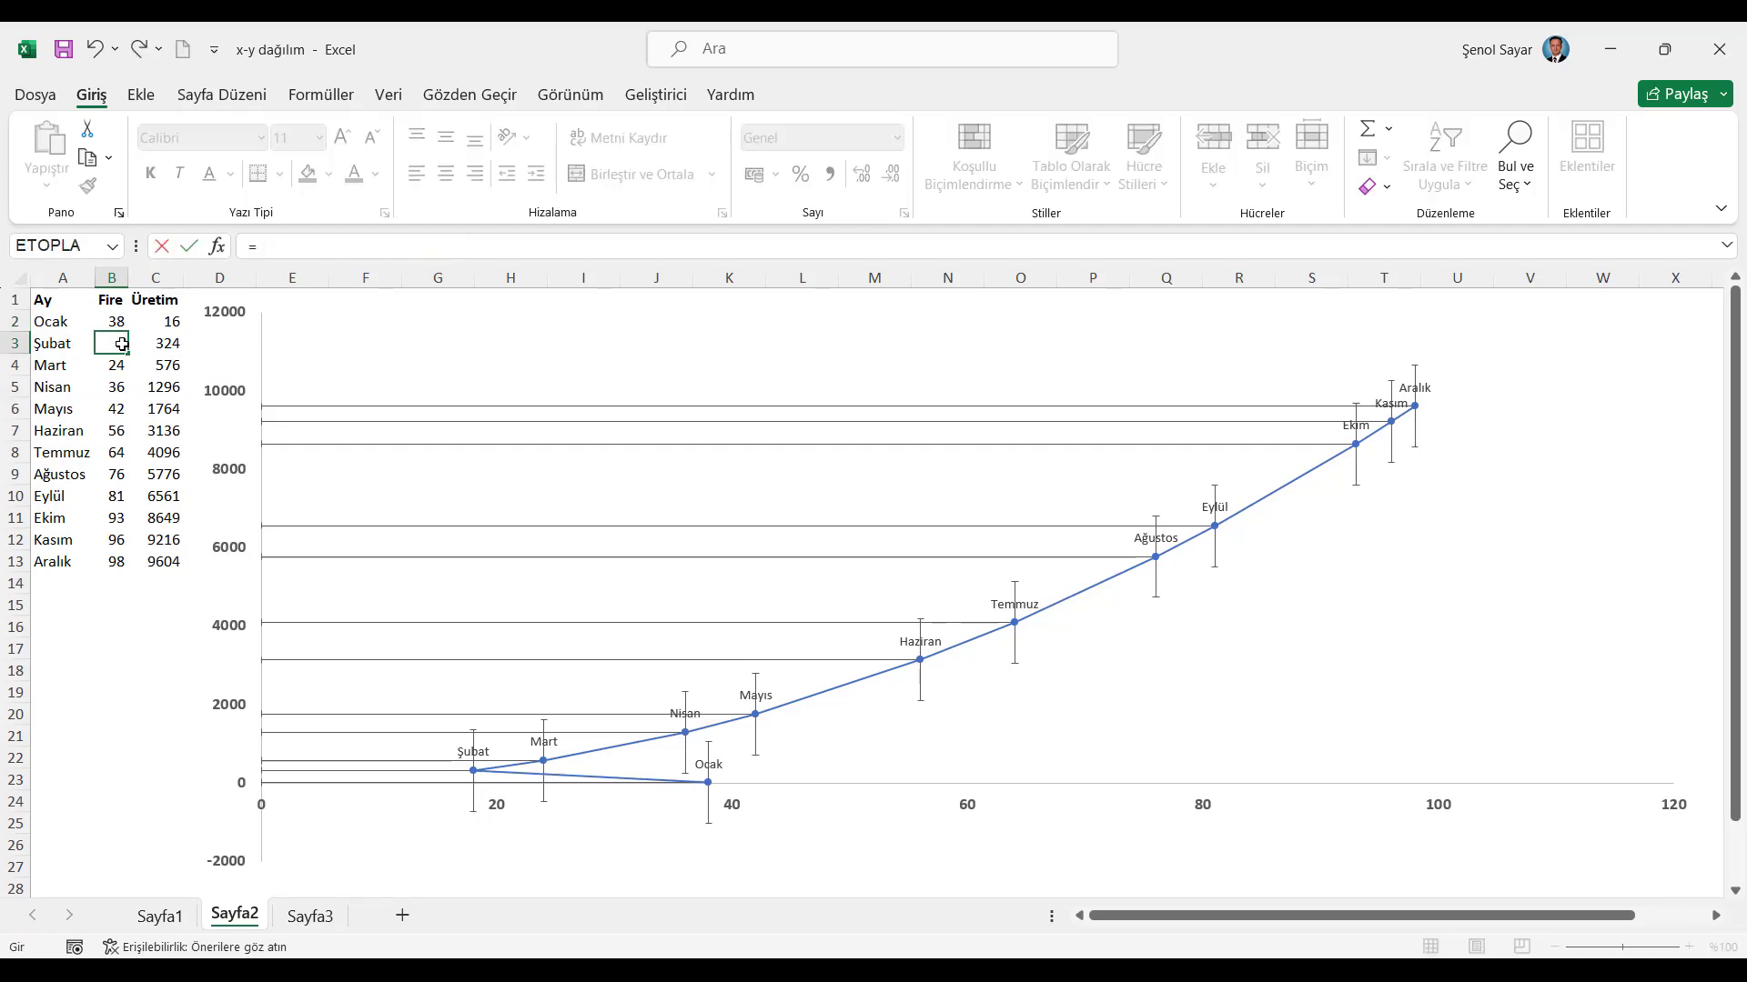
key("Up")
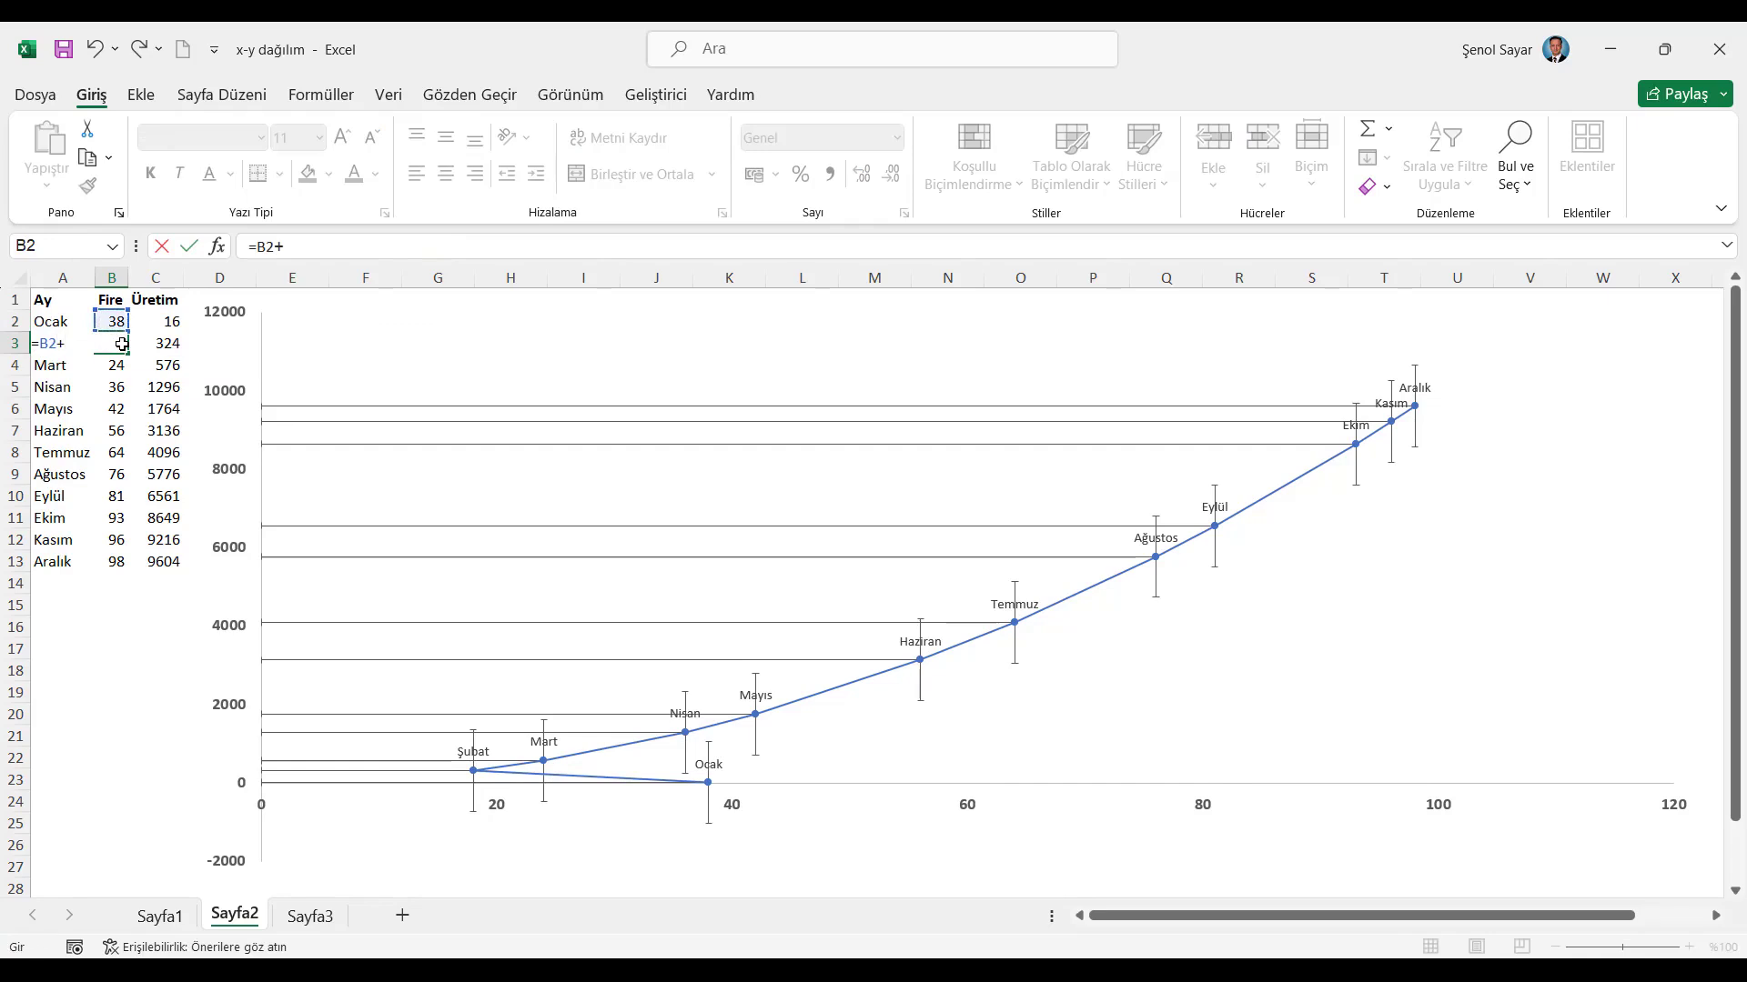
type("RASTGELE")
key("Down")
key("Tab")
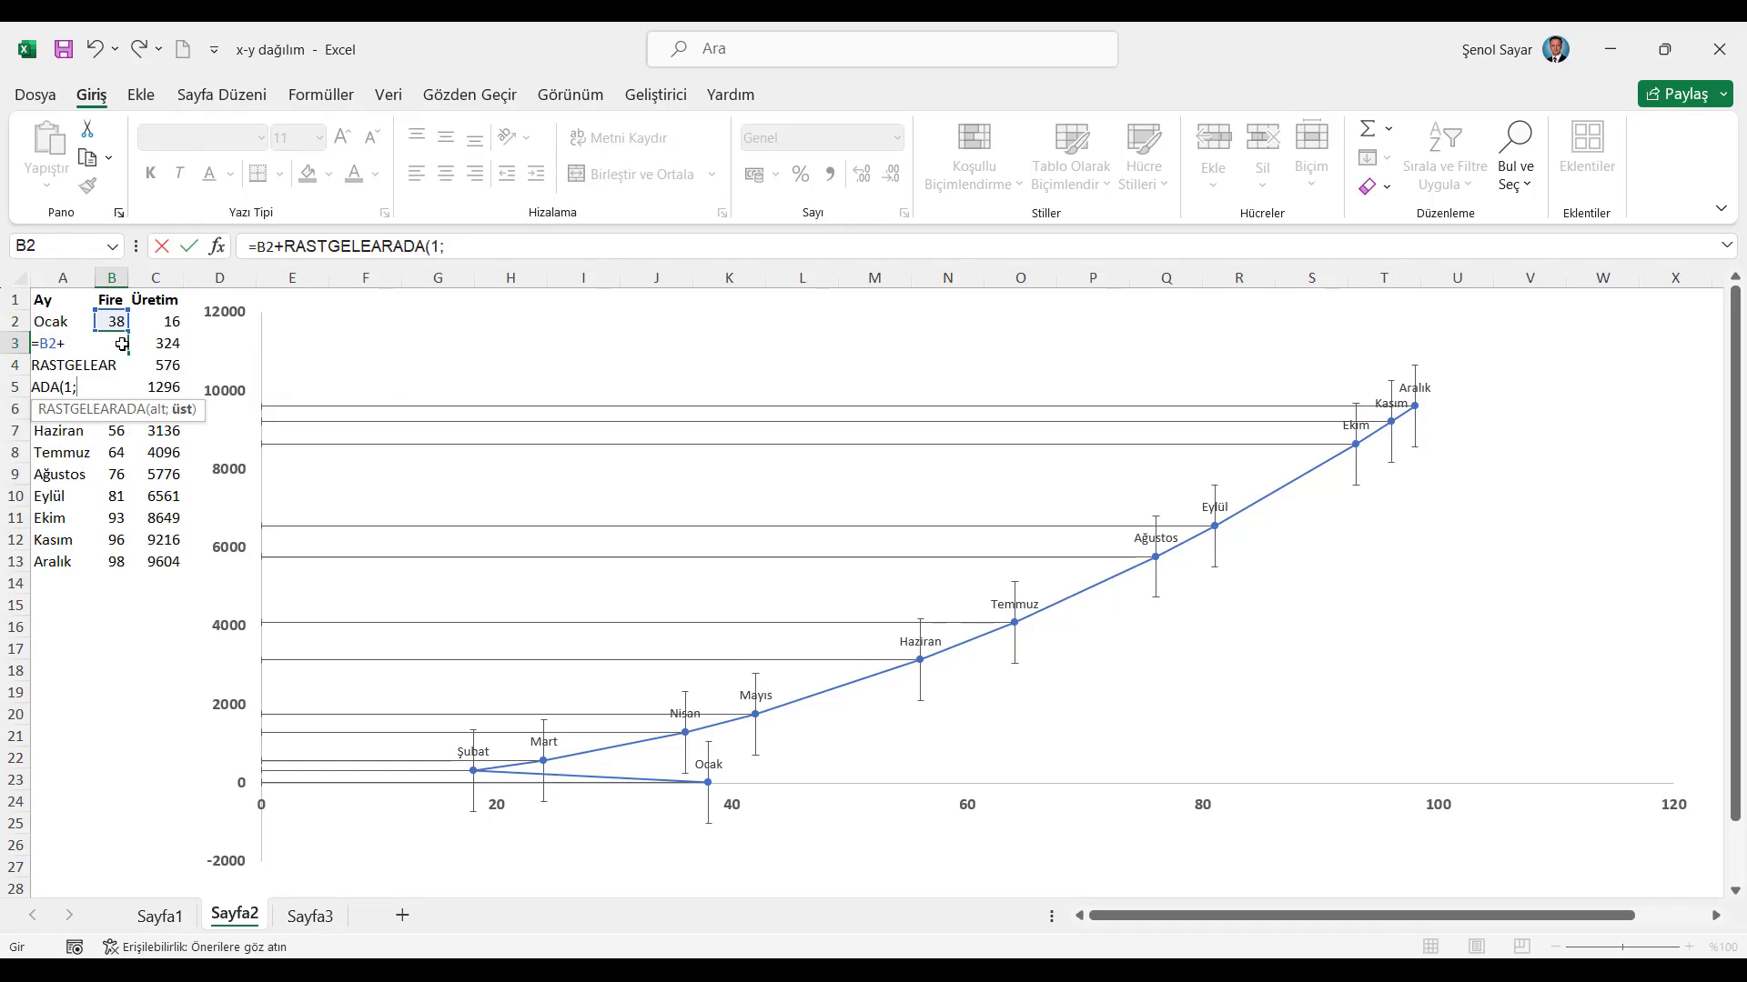
key("Return")
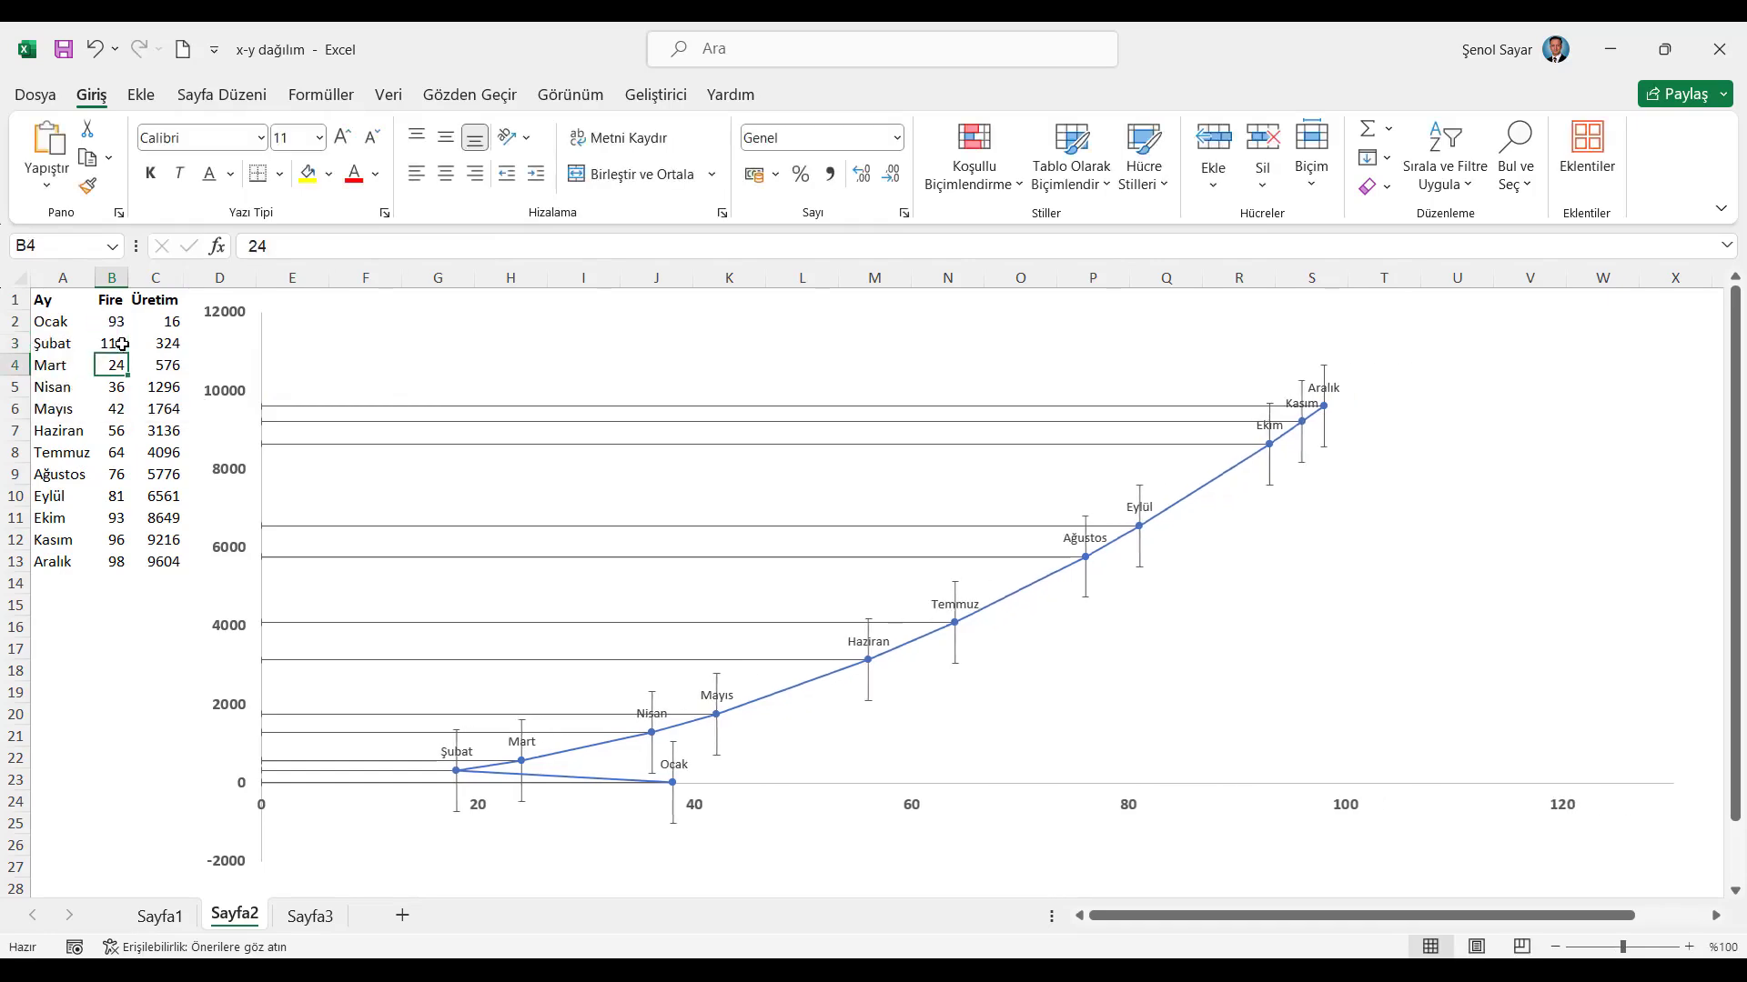
left_click(126, 348)
double_click(129, 354)
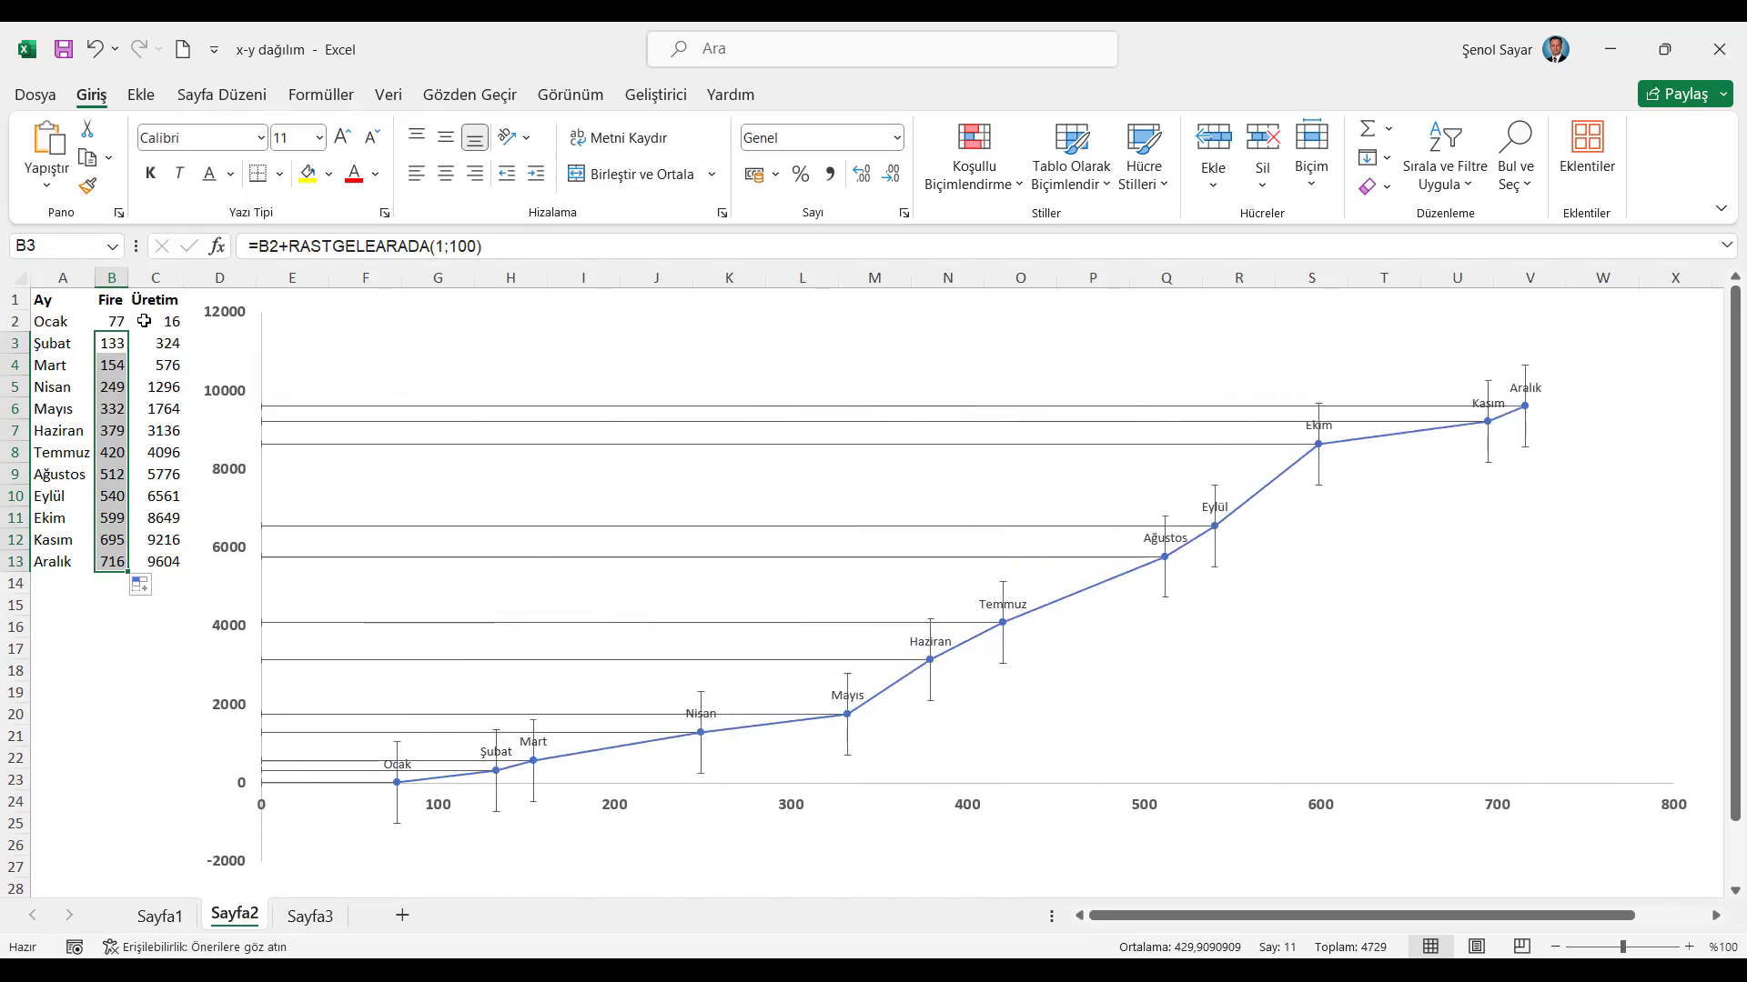
Fill Üretim cells C2:C13 with the random running-total formula
left_click_drag(144, 321, 173, 564)
key("ctrl+v")
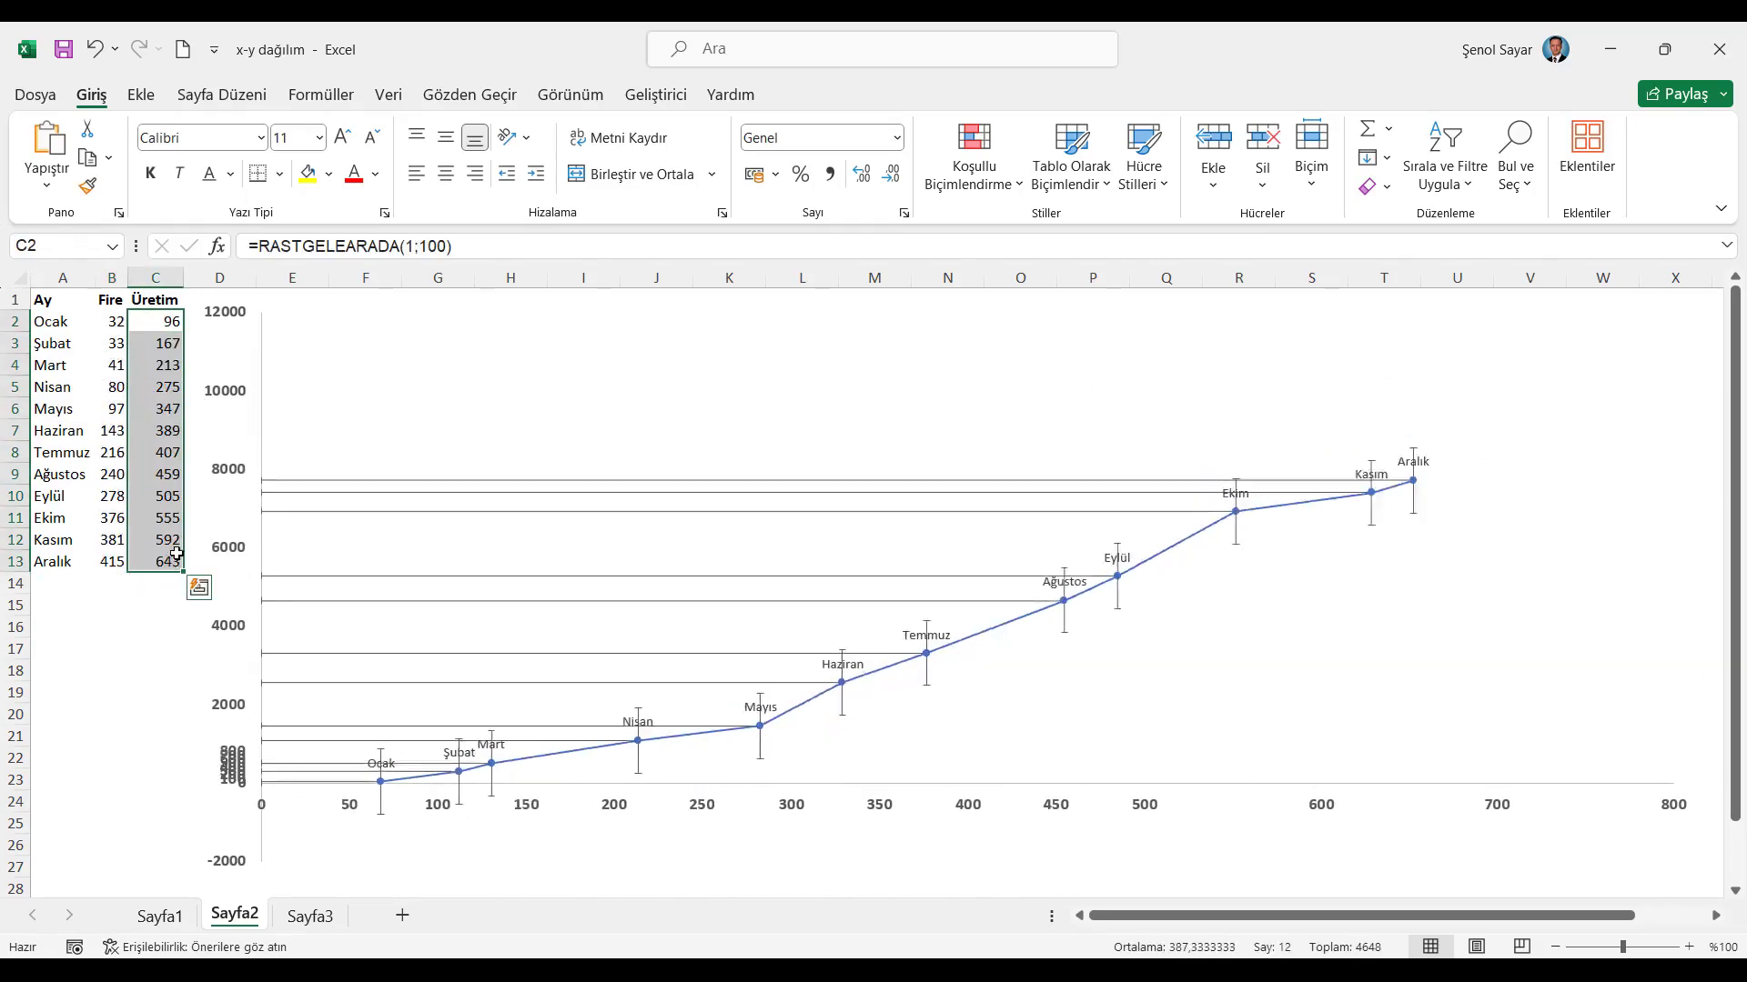
left_click(62, 300)
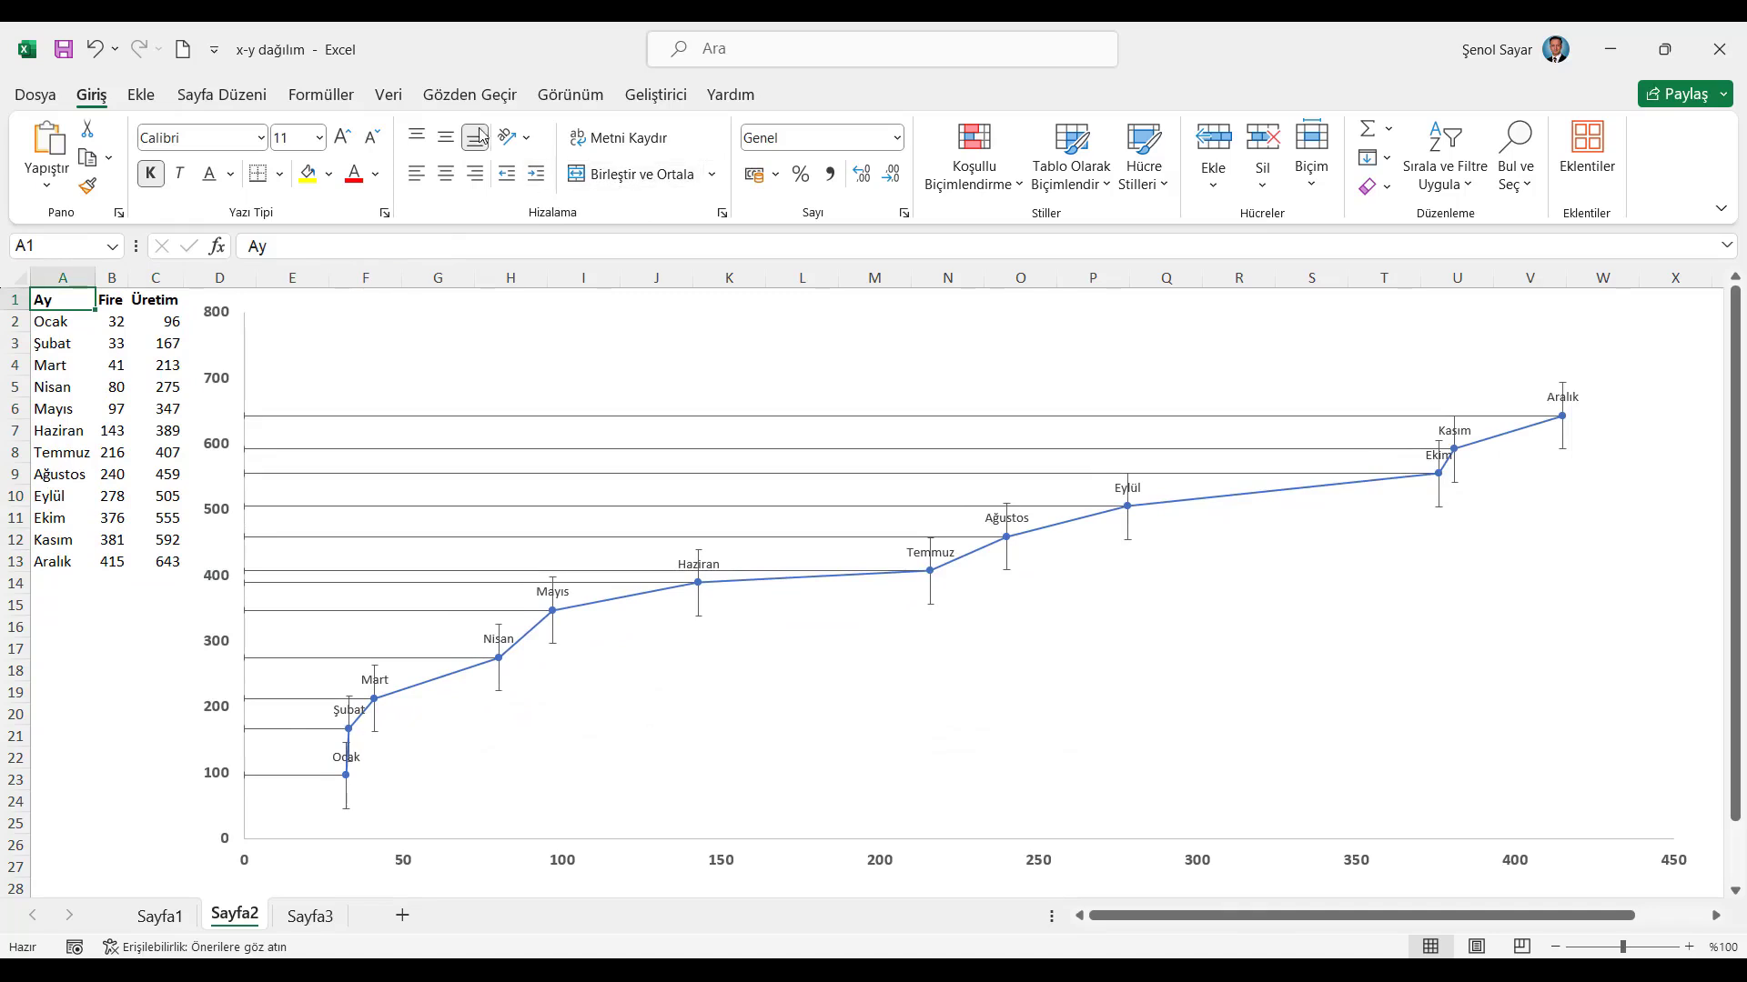
Recalculate with Şimdi Hesapla about 13 times until the totals end at Aralık 490/523
left_click(342, 94)
left_click(1485, 138)
left_click(1486, 139)
left_click(1485, 138)
left_click(1486, 138)
left_click(1485, 138)
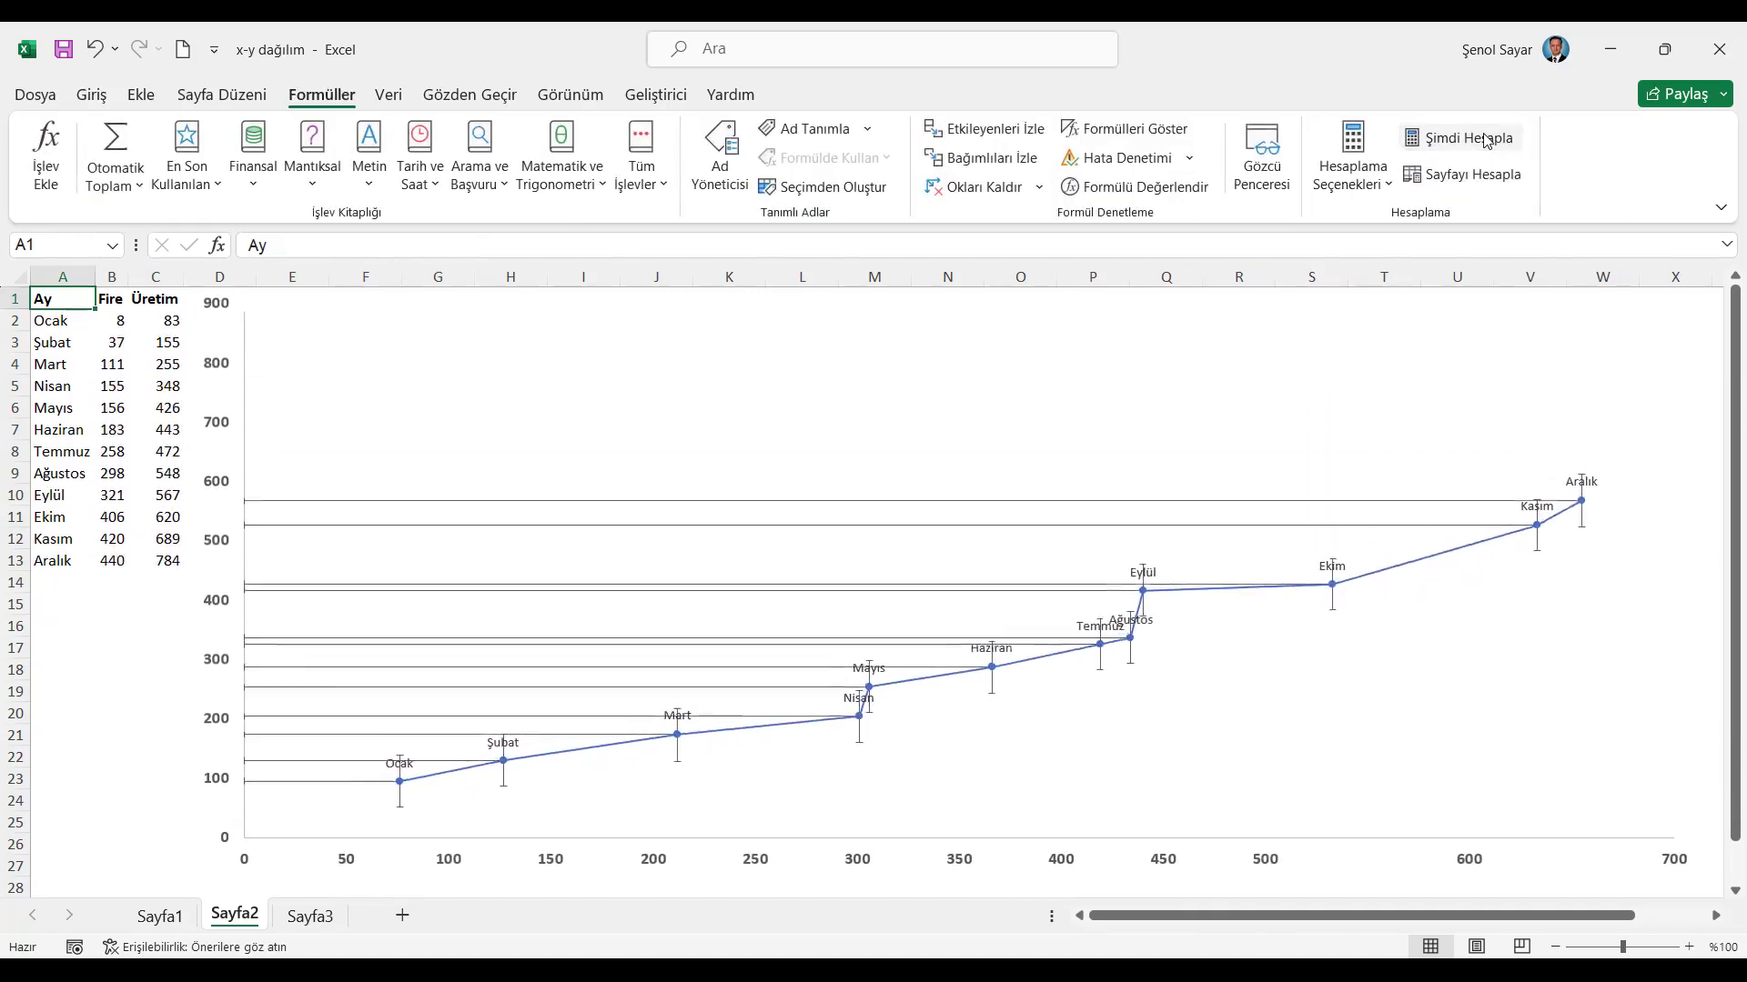
left_click(1485, 138)
left_click(1485, 138)
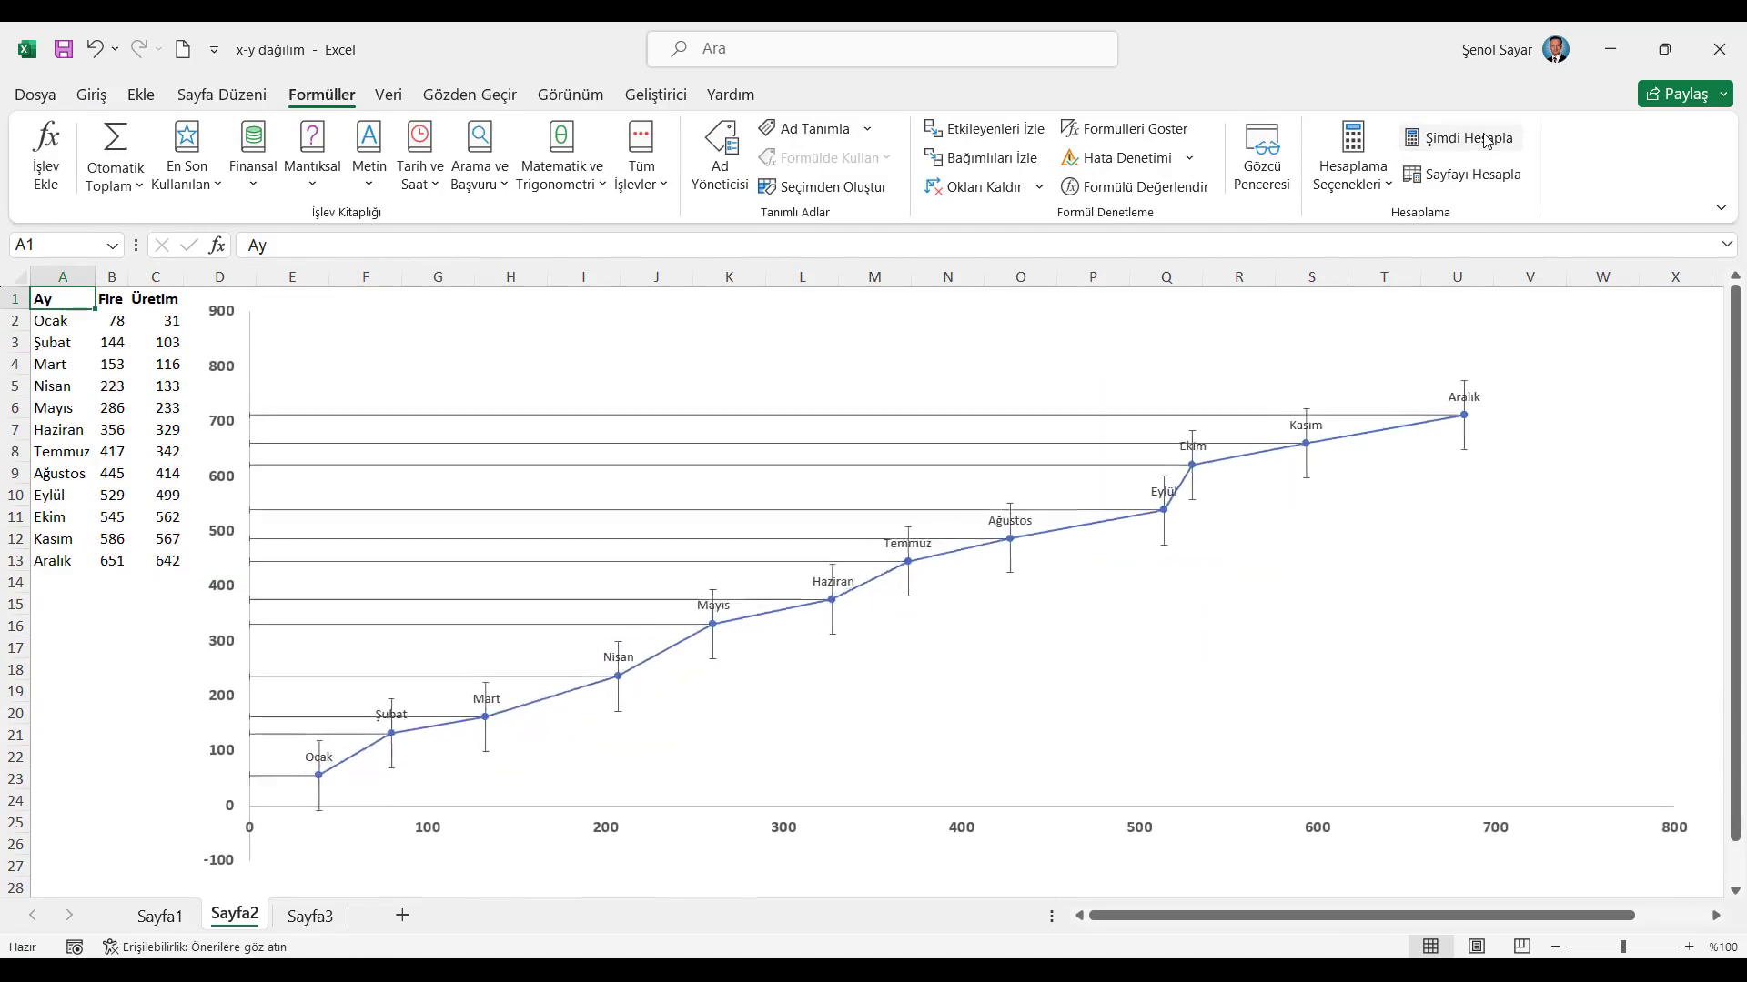
left_click(1485, 138)
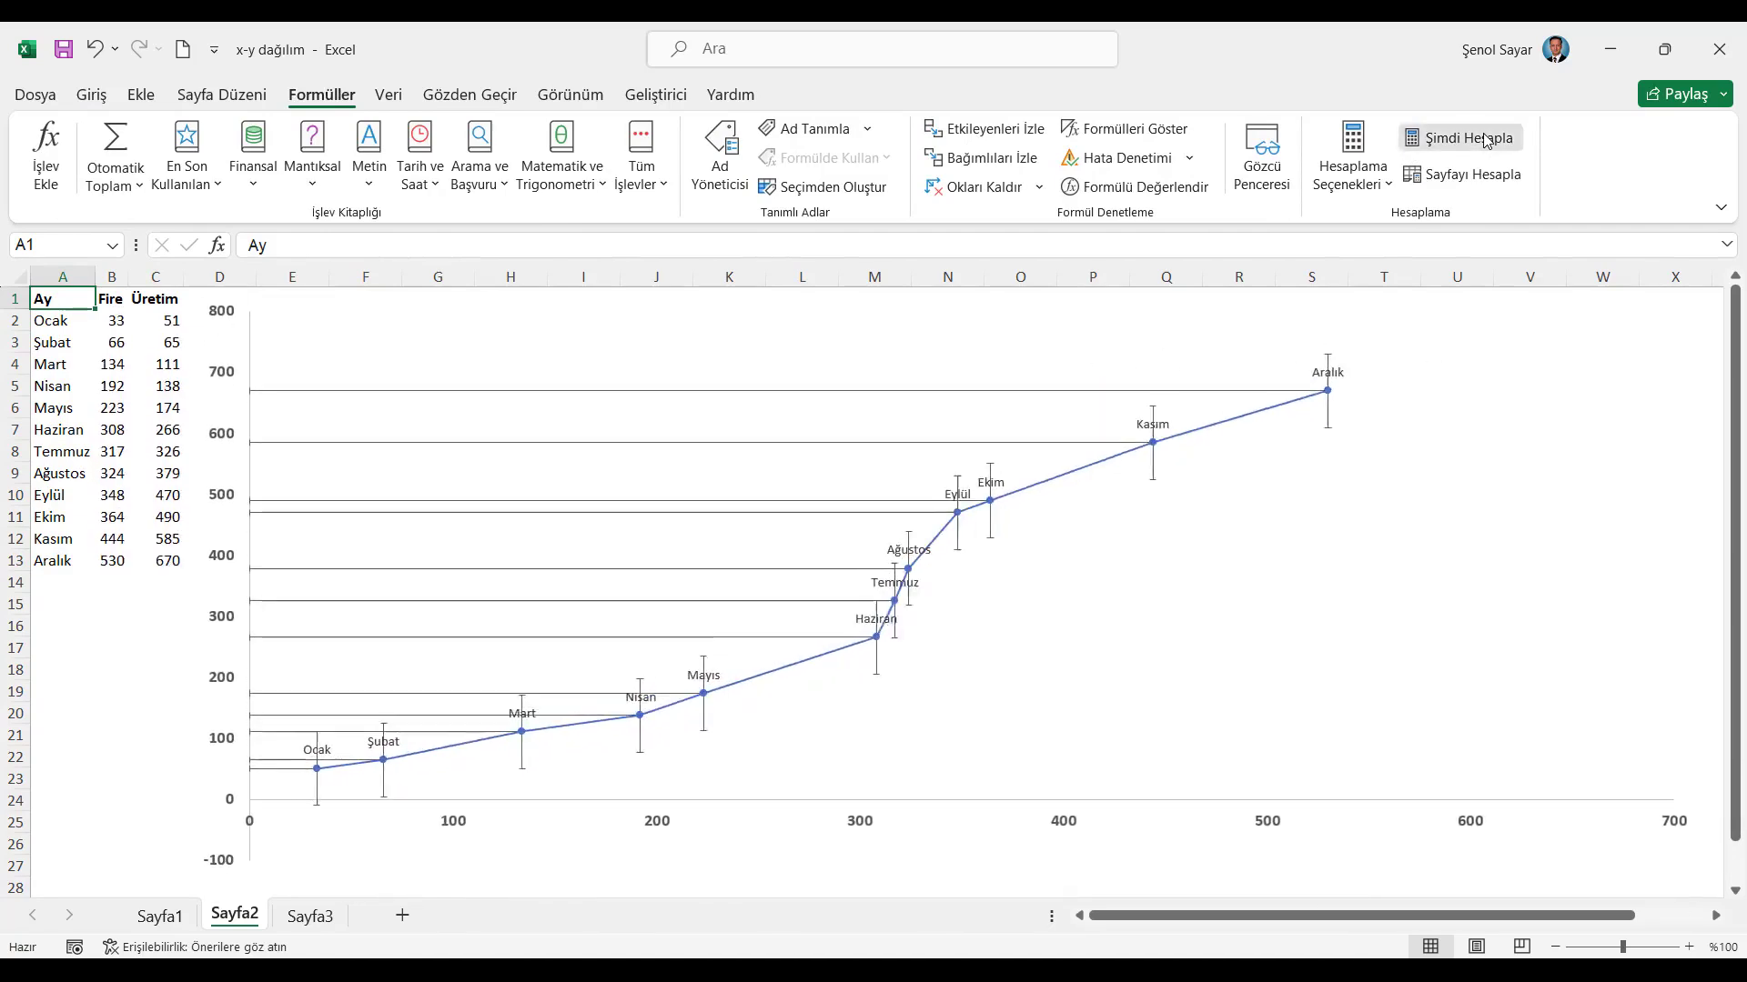
left_click(1486, 138)
left_click(1485, 138)
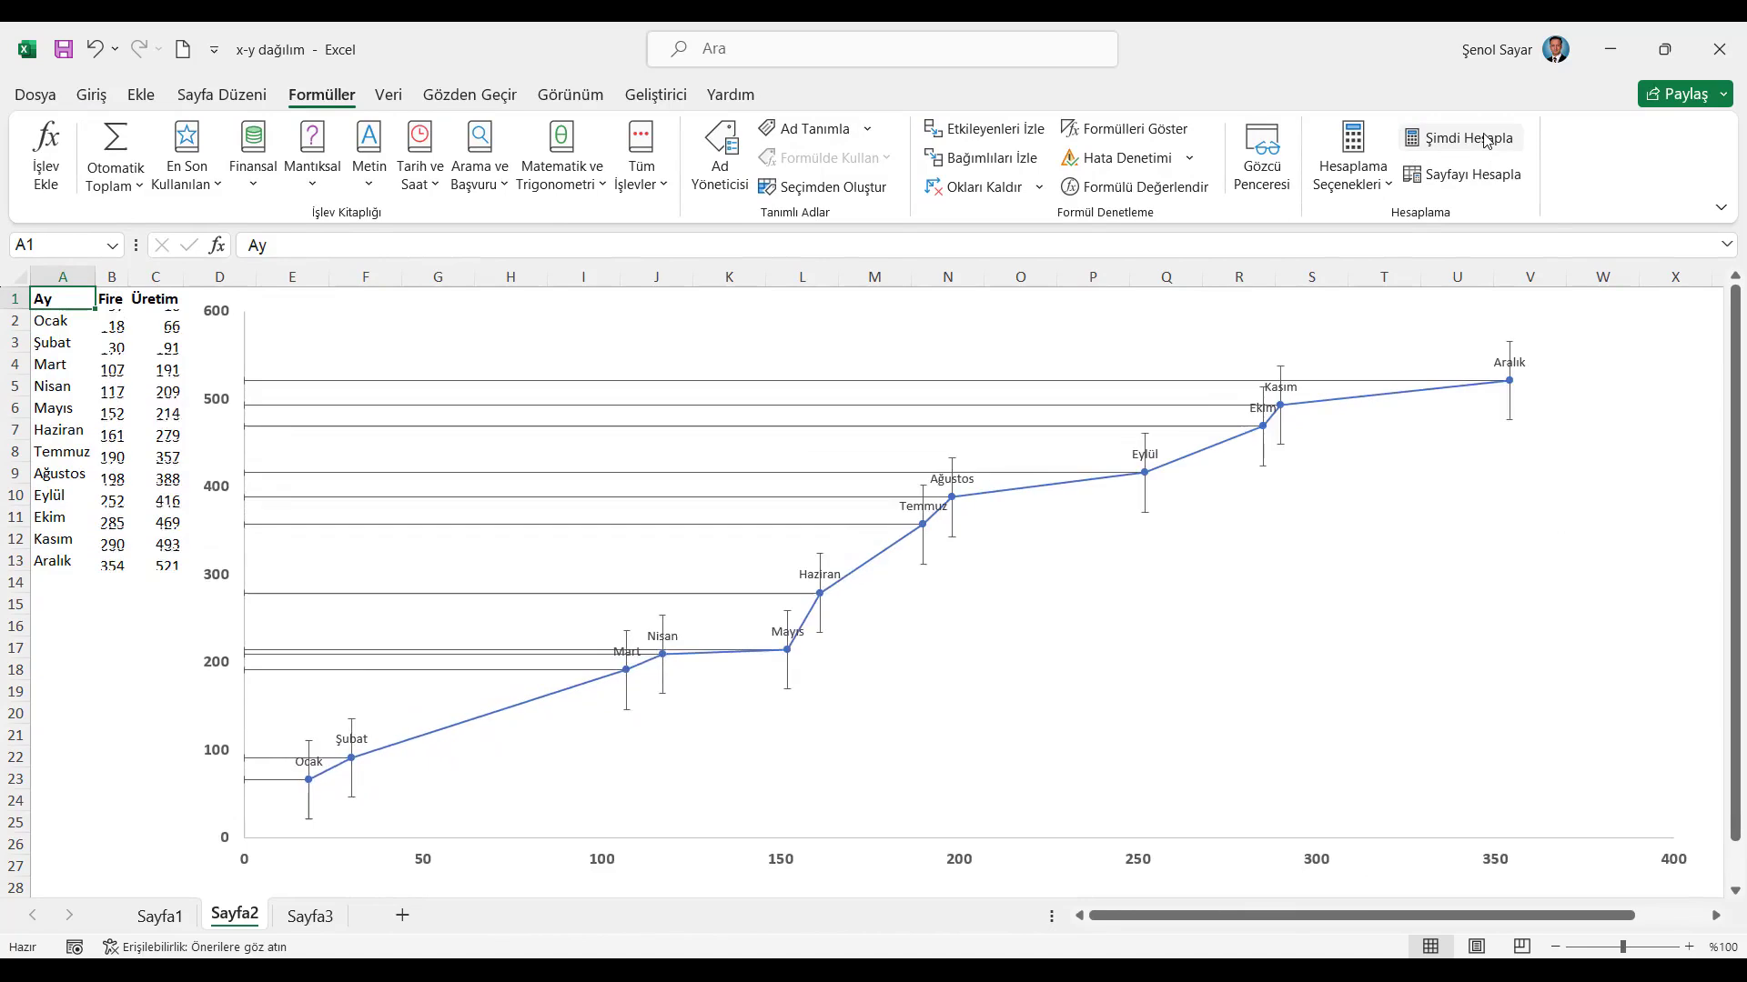
left_click(1486, 138)
left_click(1486, 138)
left_click(1485, 138)
left_click(1406, 351)
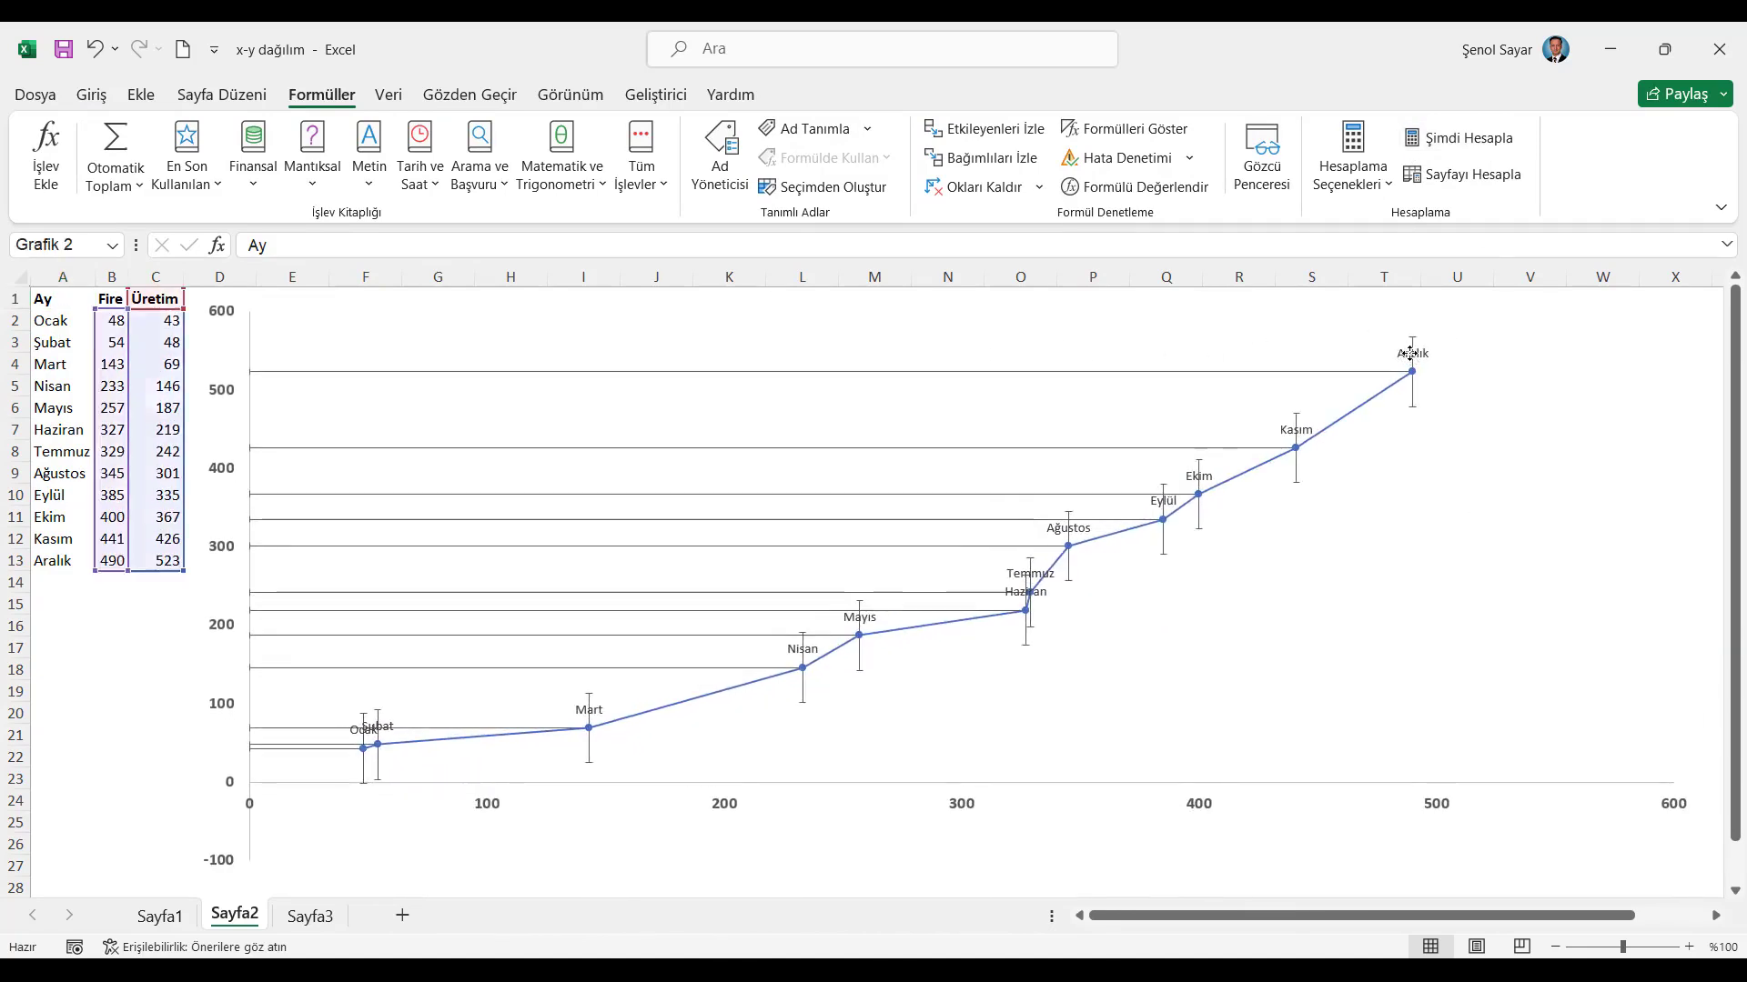
Make the chart's month labels bold and one font size larger
left_click(105, 92)
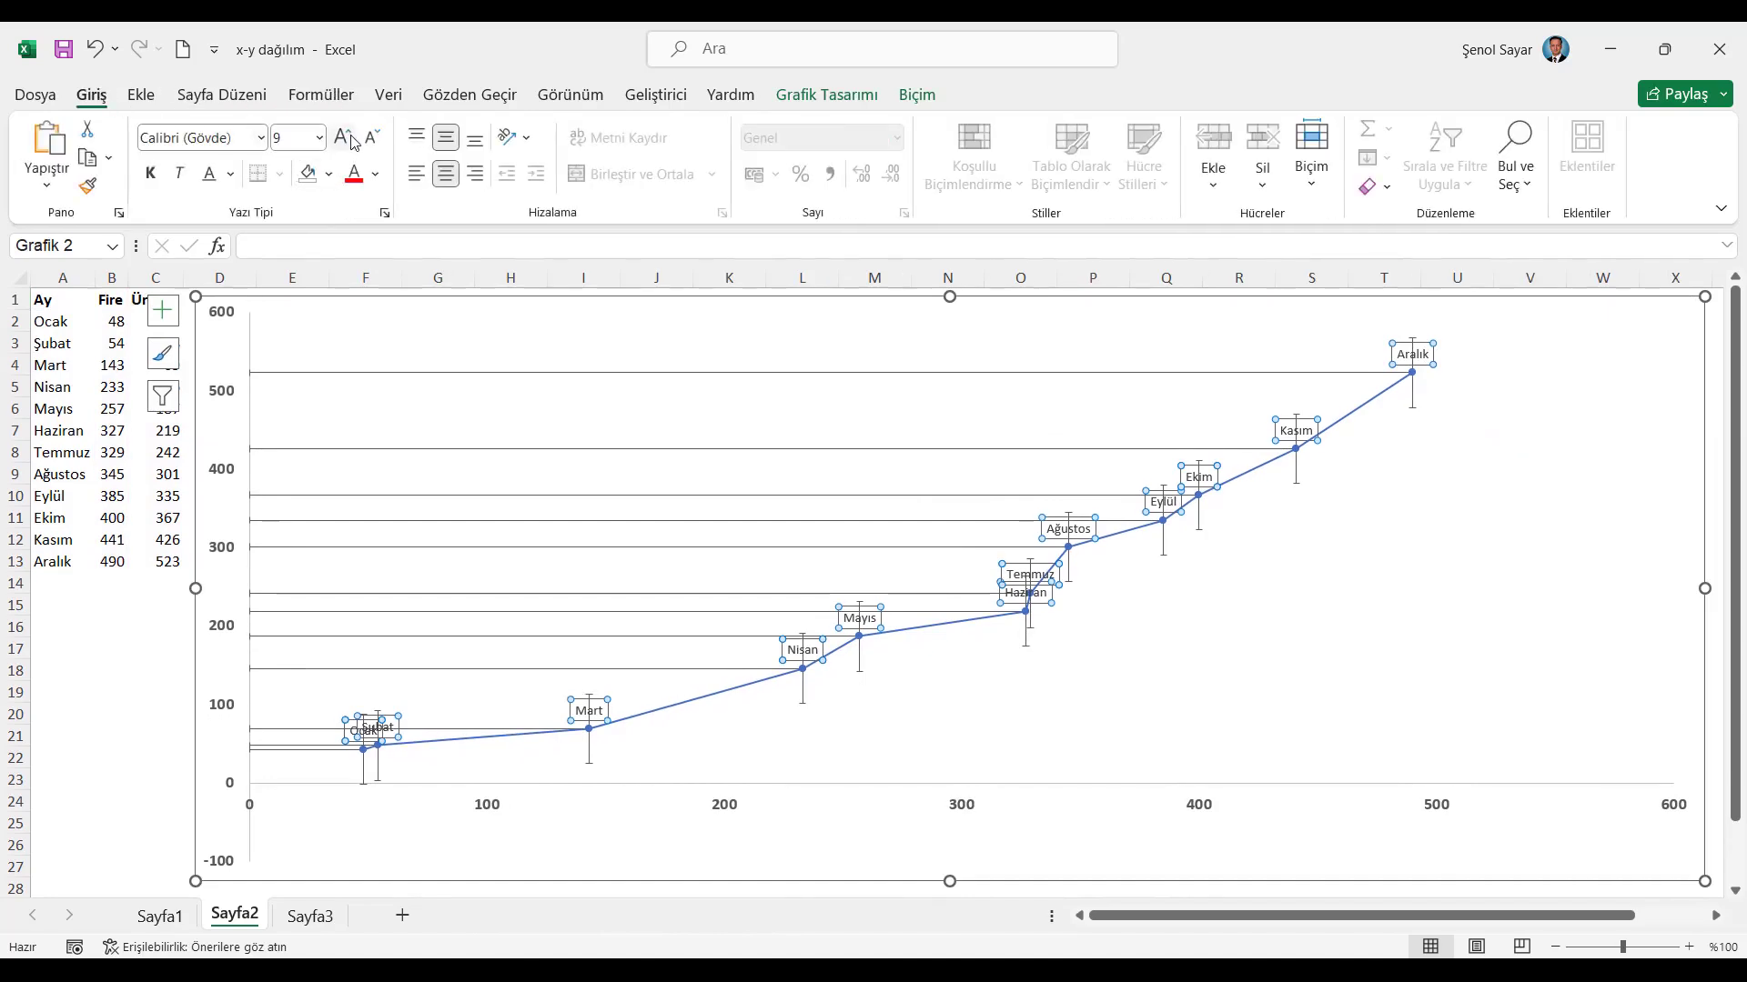
left_click(162, 181)
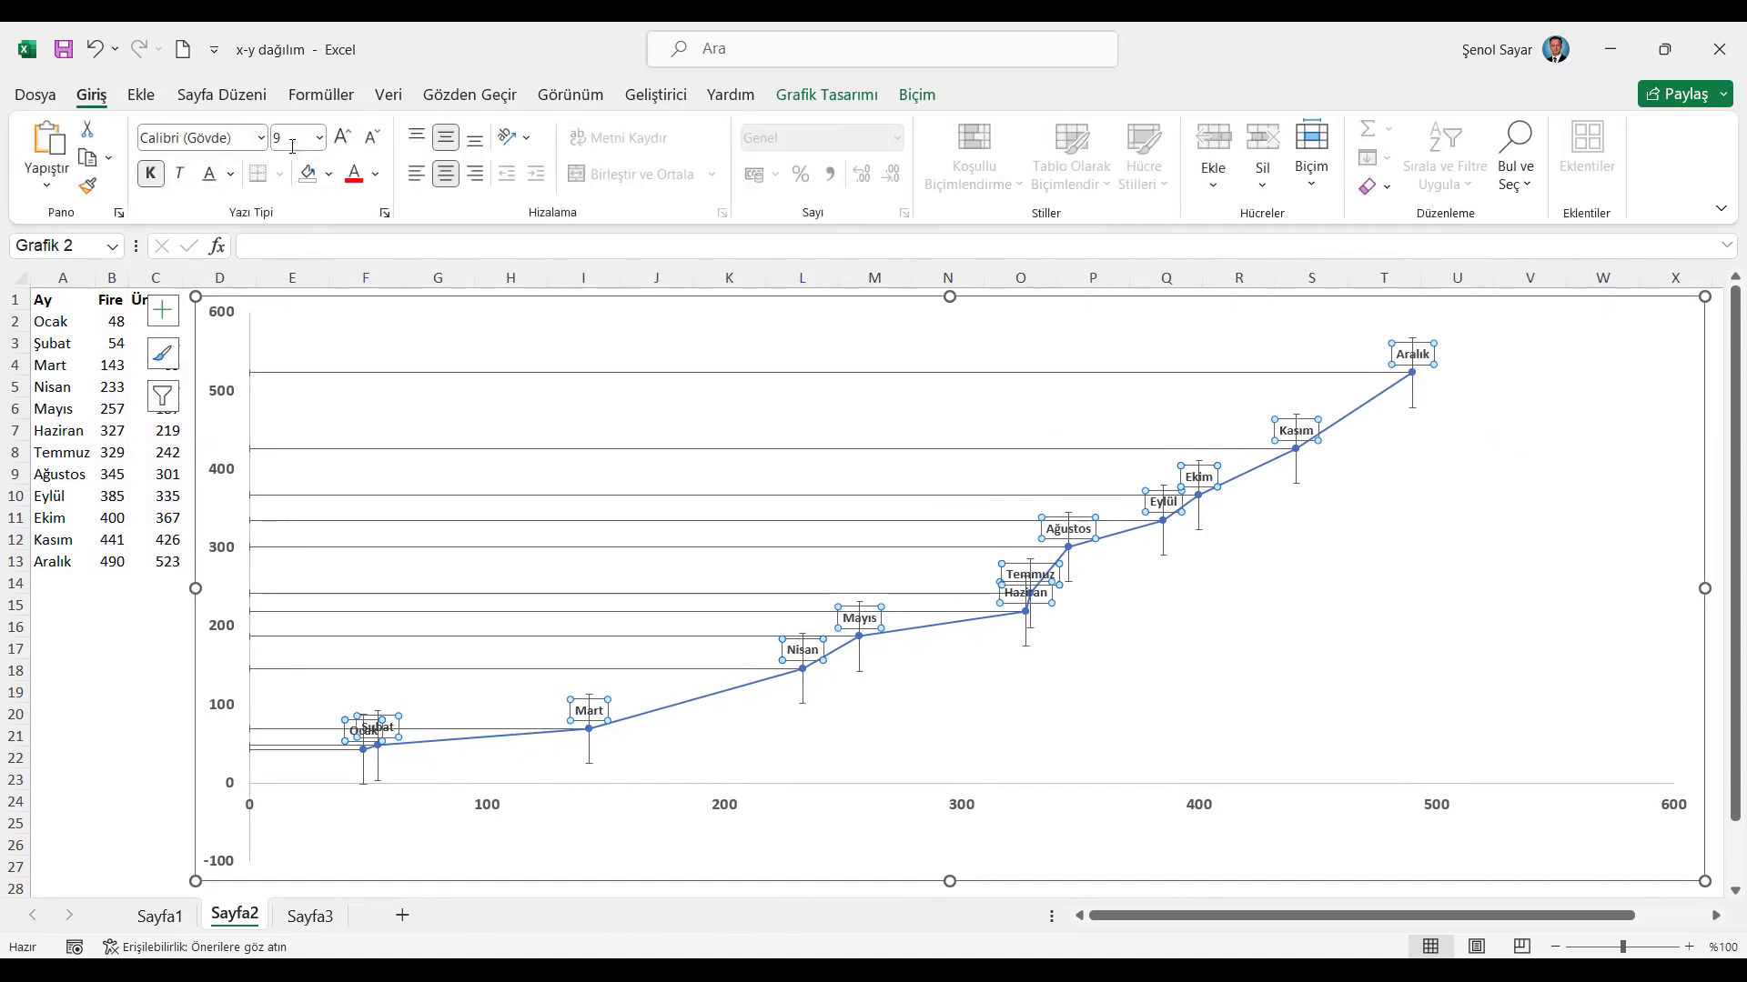
left_click(343, 139)
Recalculate the random data five times so Aralık totals read 528/675
left_click(90, 307)
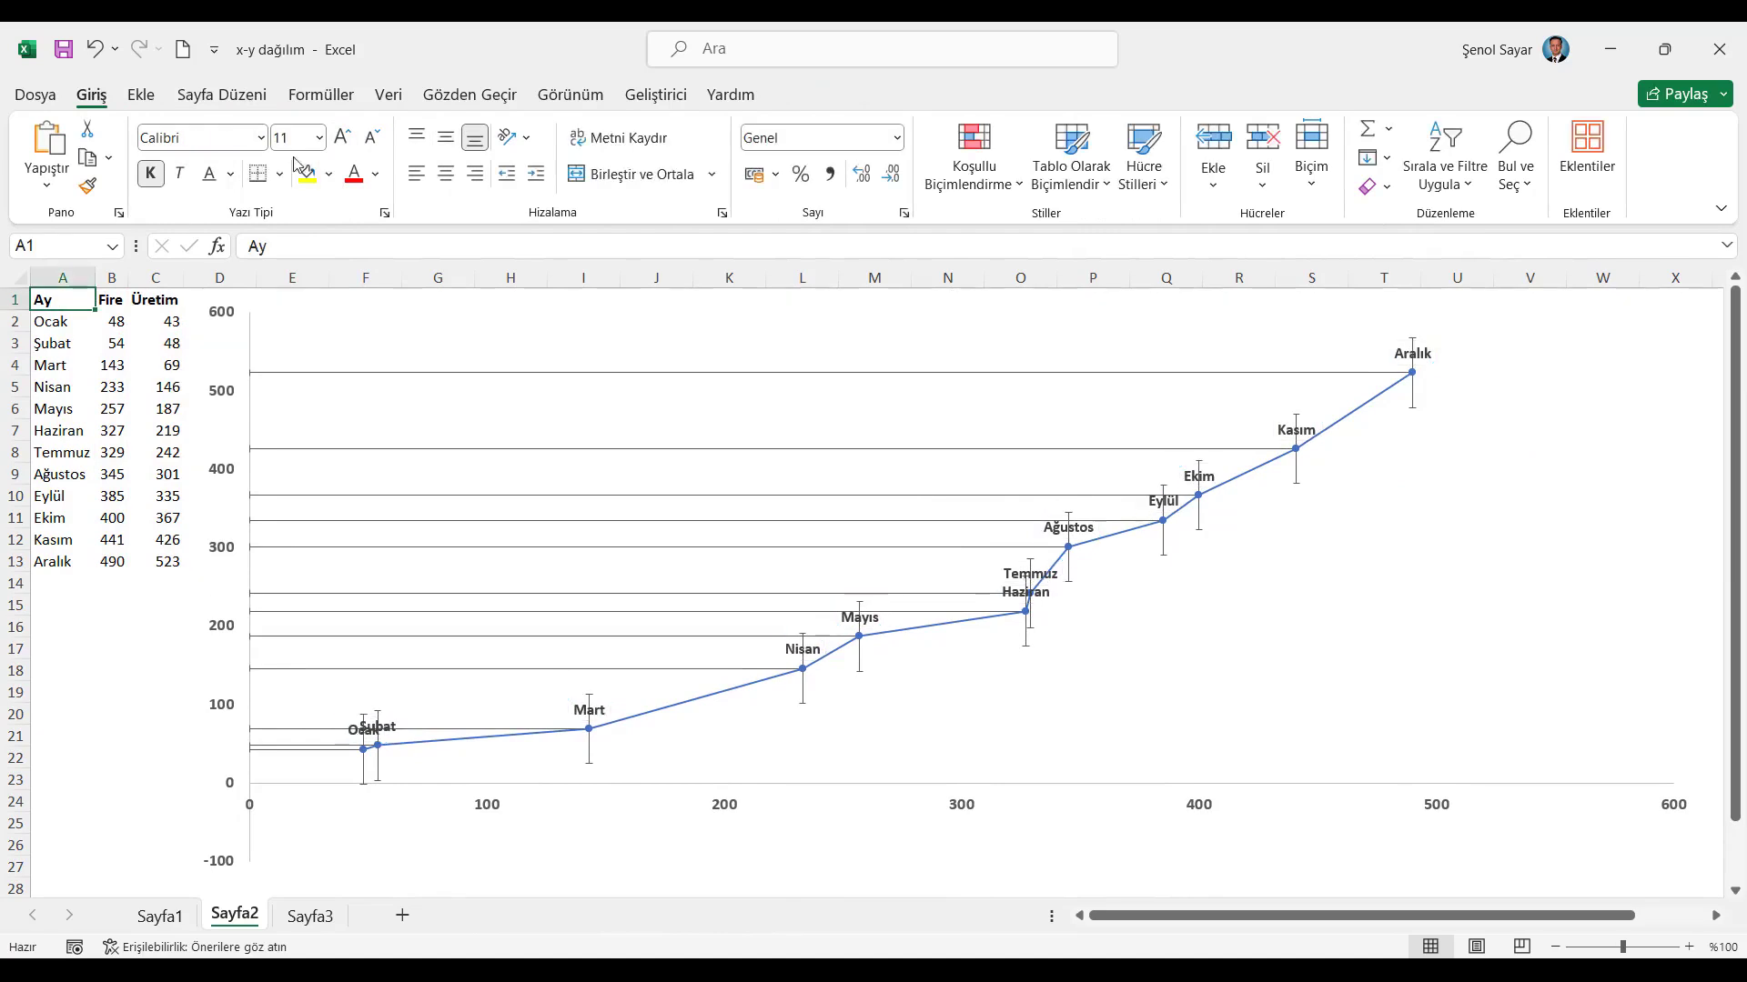
left_click(321, 95)
left_click(1482, 138)
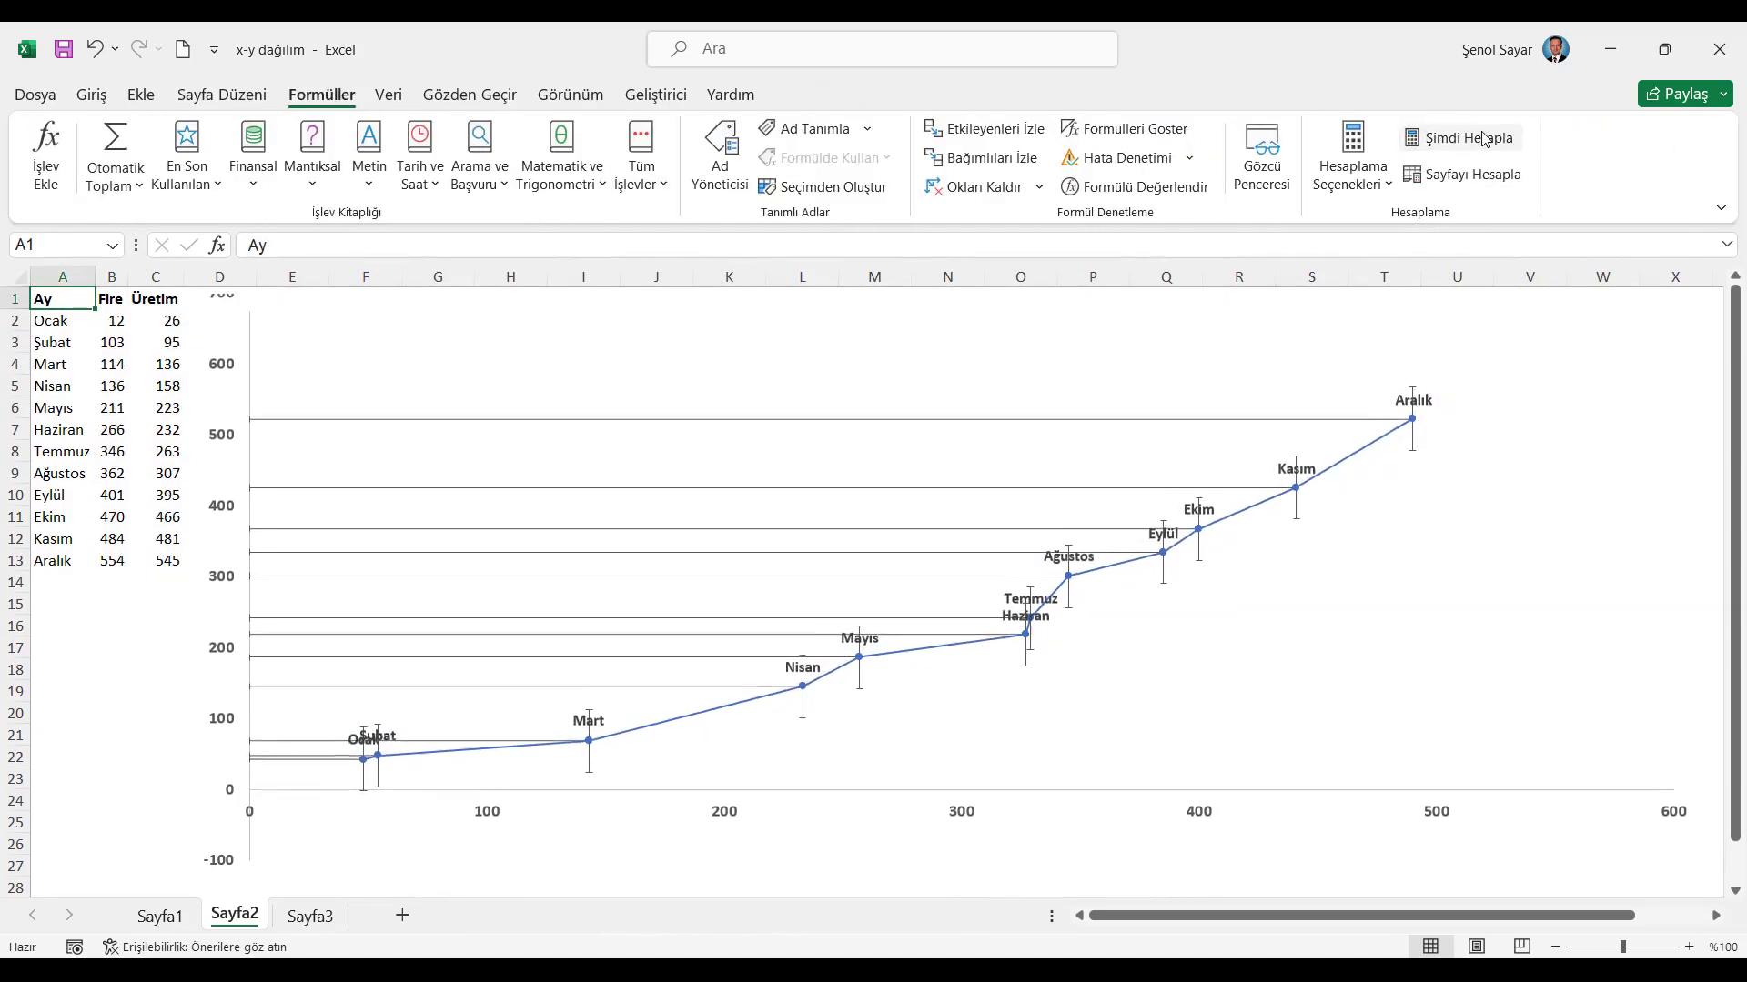
left_click(1483, 138)
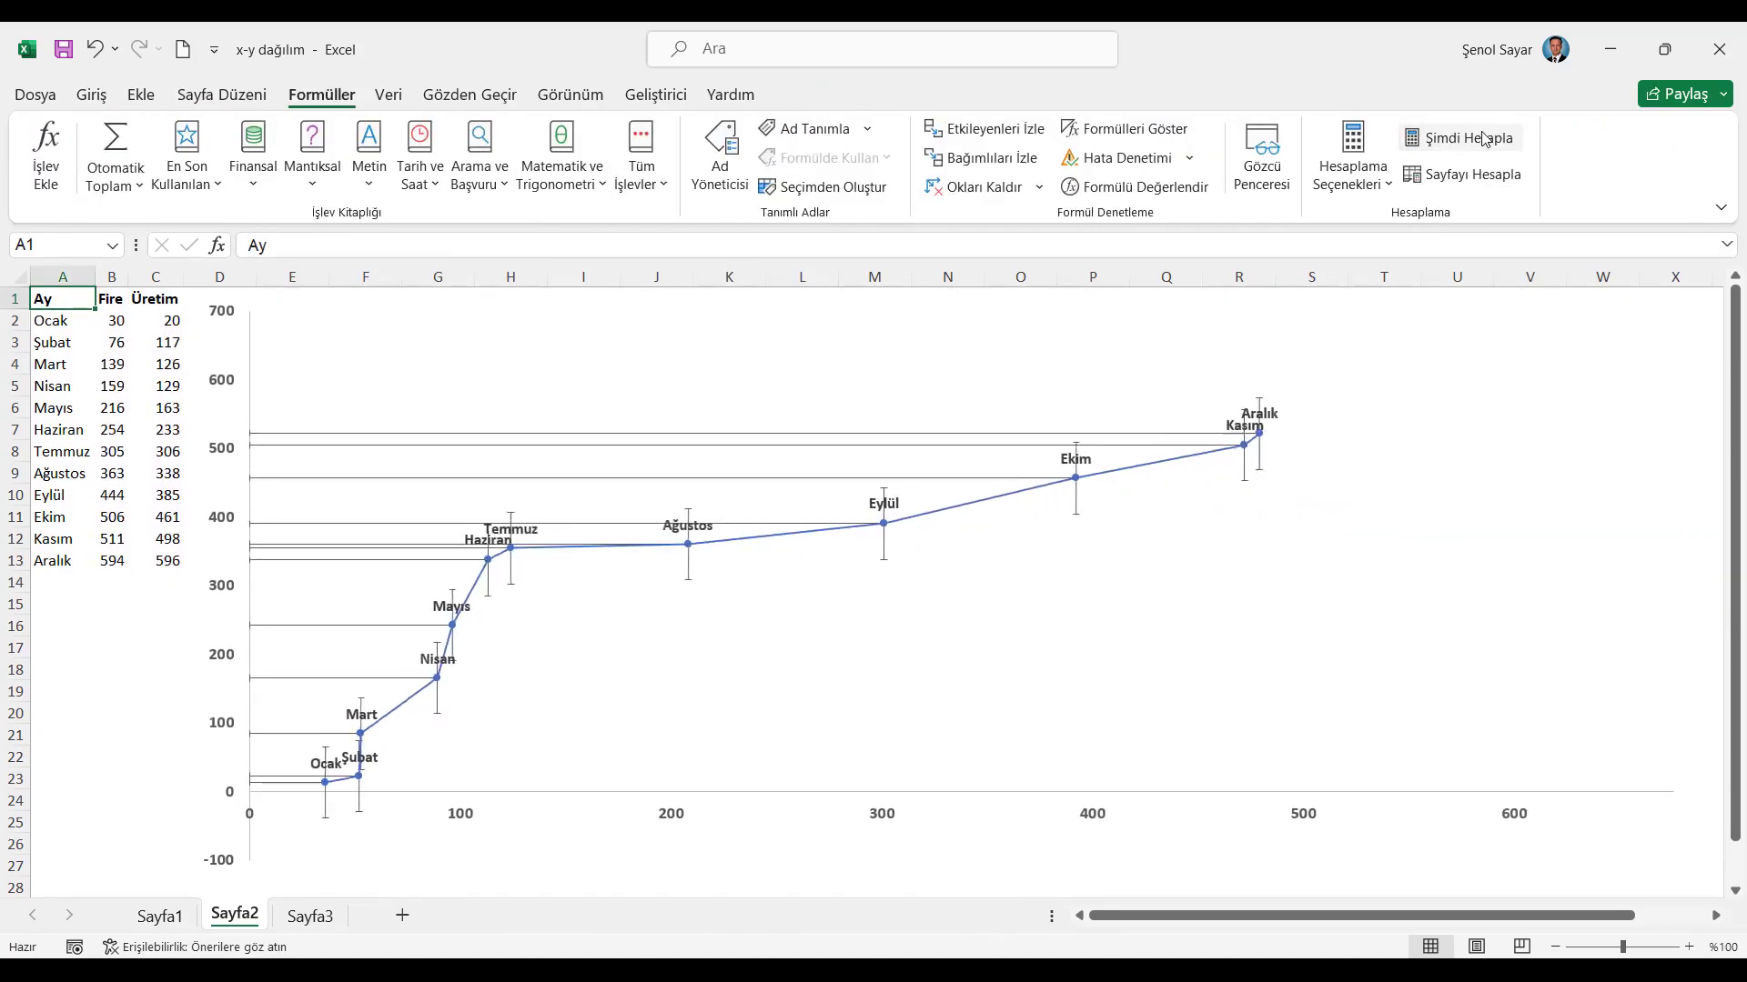
left_click(1483, 139)
left_click(1483, 138)
left_click(1483, 138)
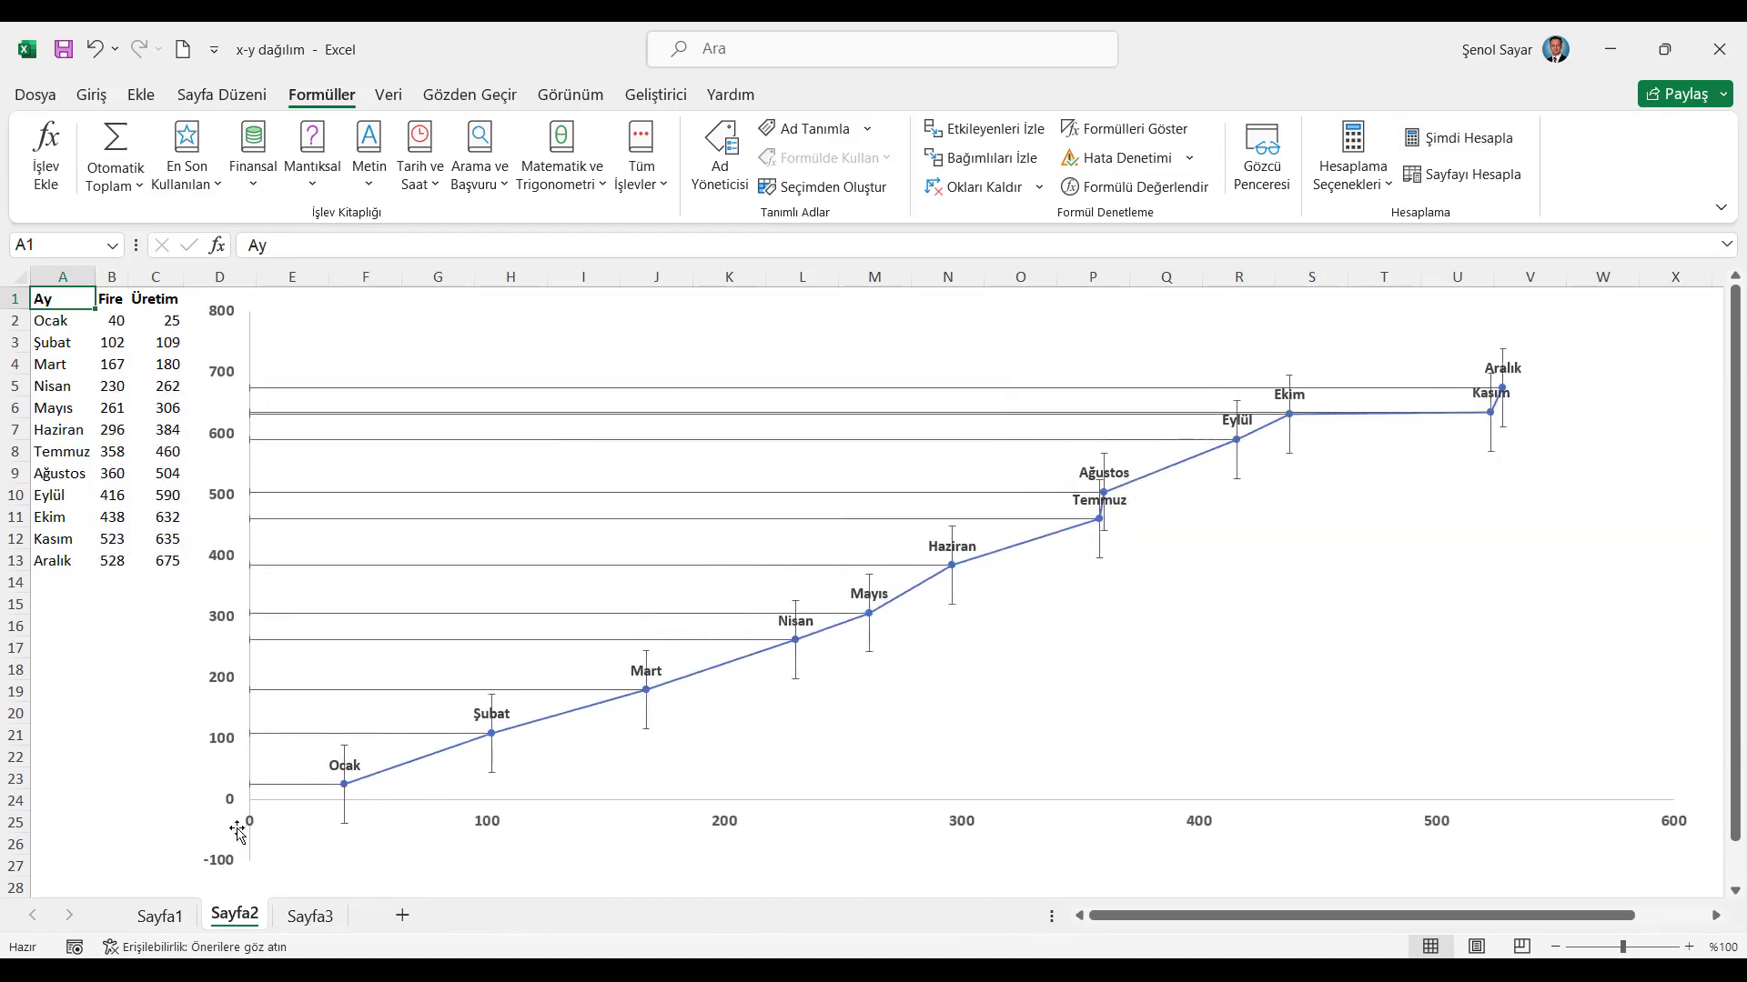
left_click(237, 624)
Set the vertical axis minimum bound to 0 instead of -100
right_click(236, 624)
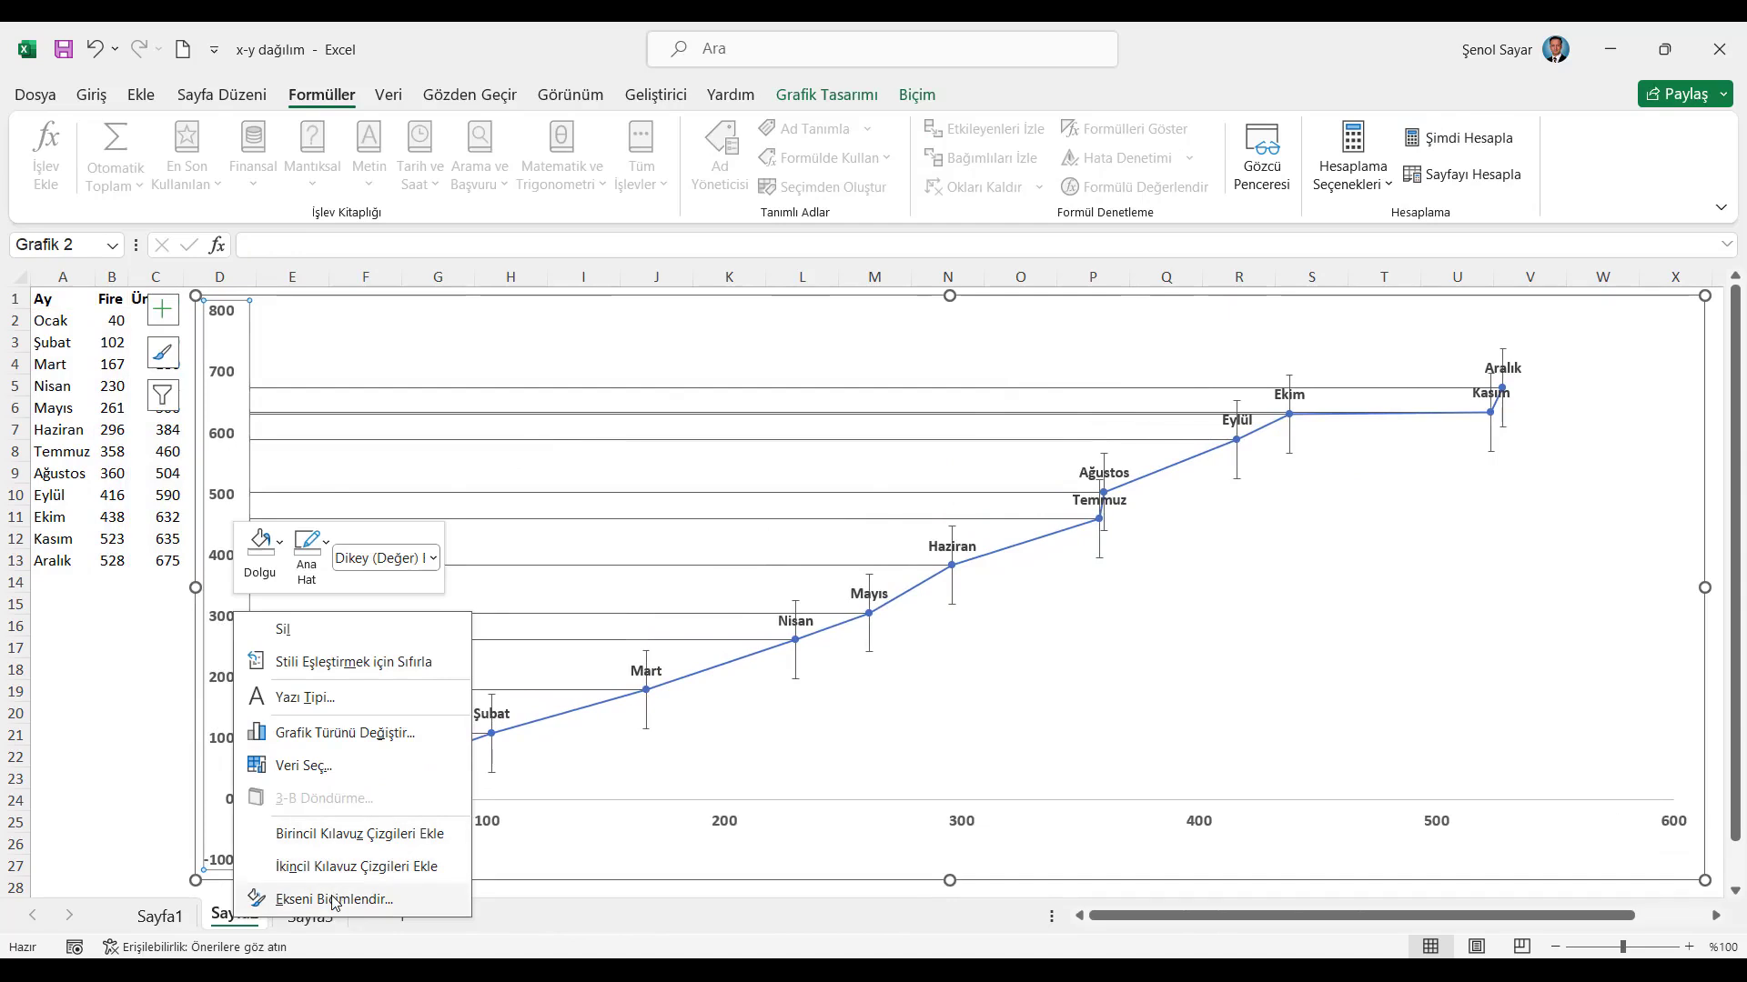
left_click(309, 901)
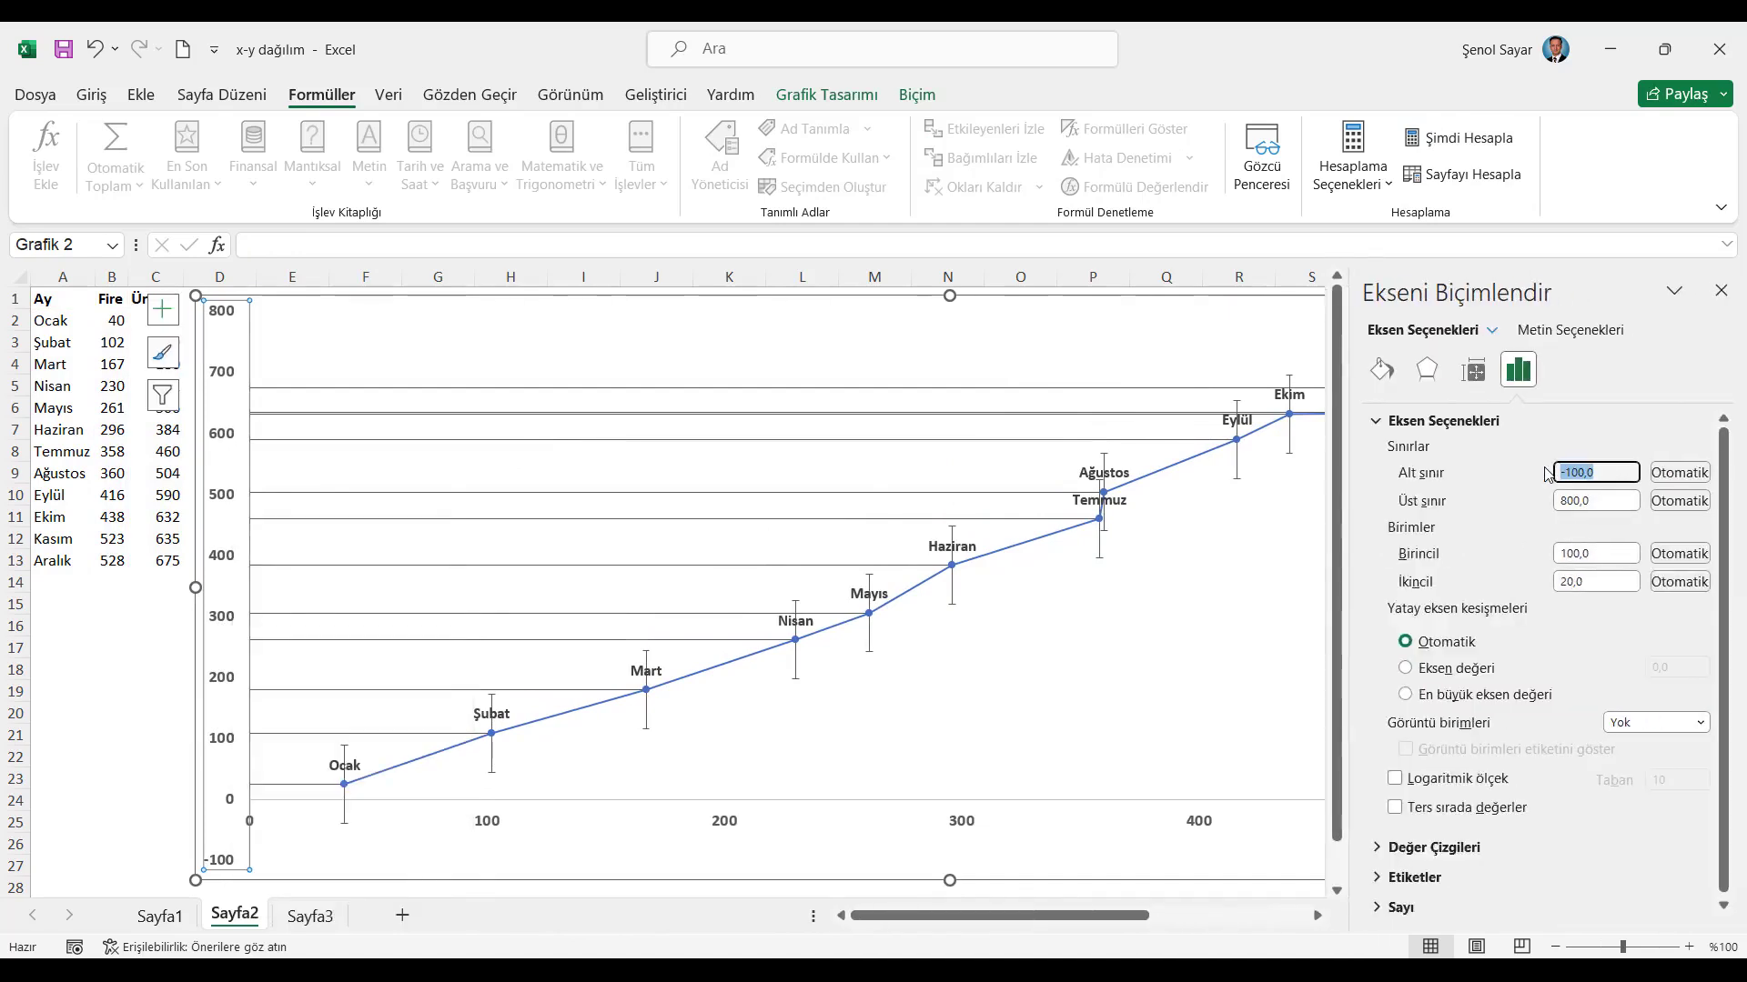
type("0")
left_click(1593, 500)
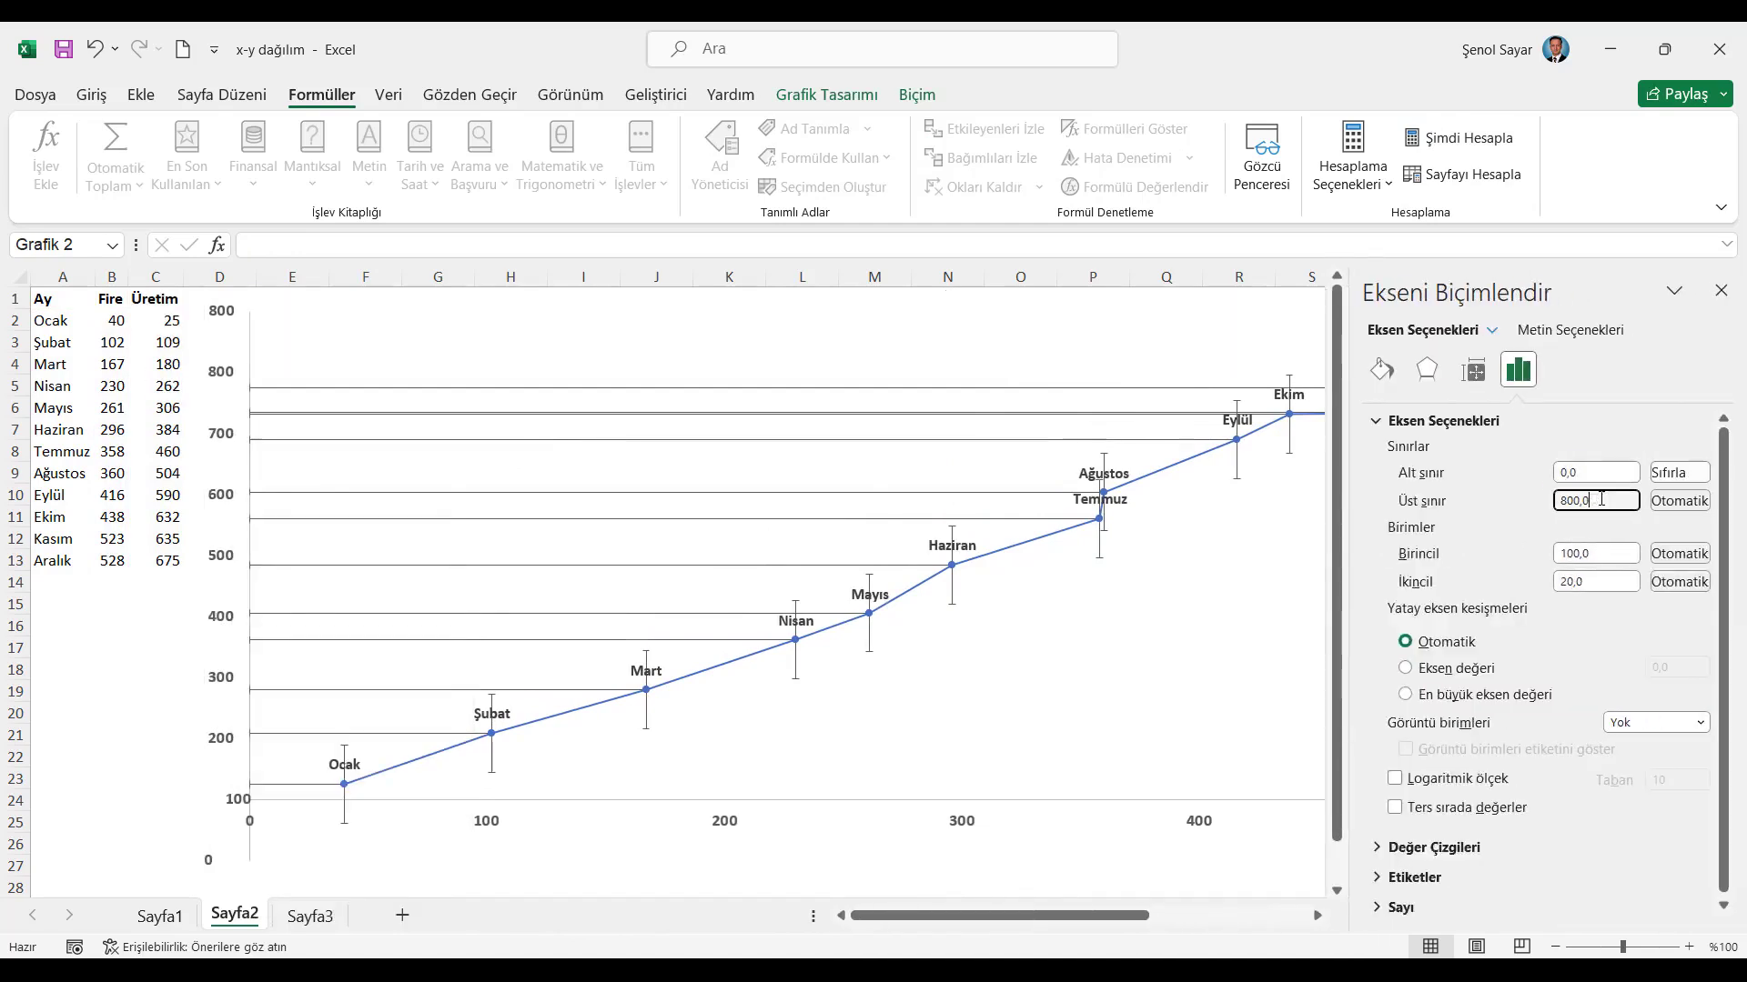
left_click(1720, 290)
Fix the horizontal axis minimum bound at 0, spanning 0–600
left_click(491, 860)
right_click(491, 860)
left_click(585, 838)
type("0")
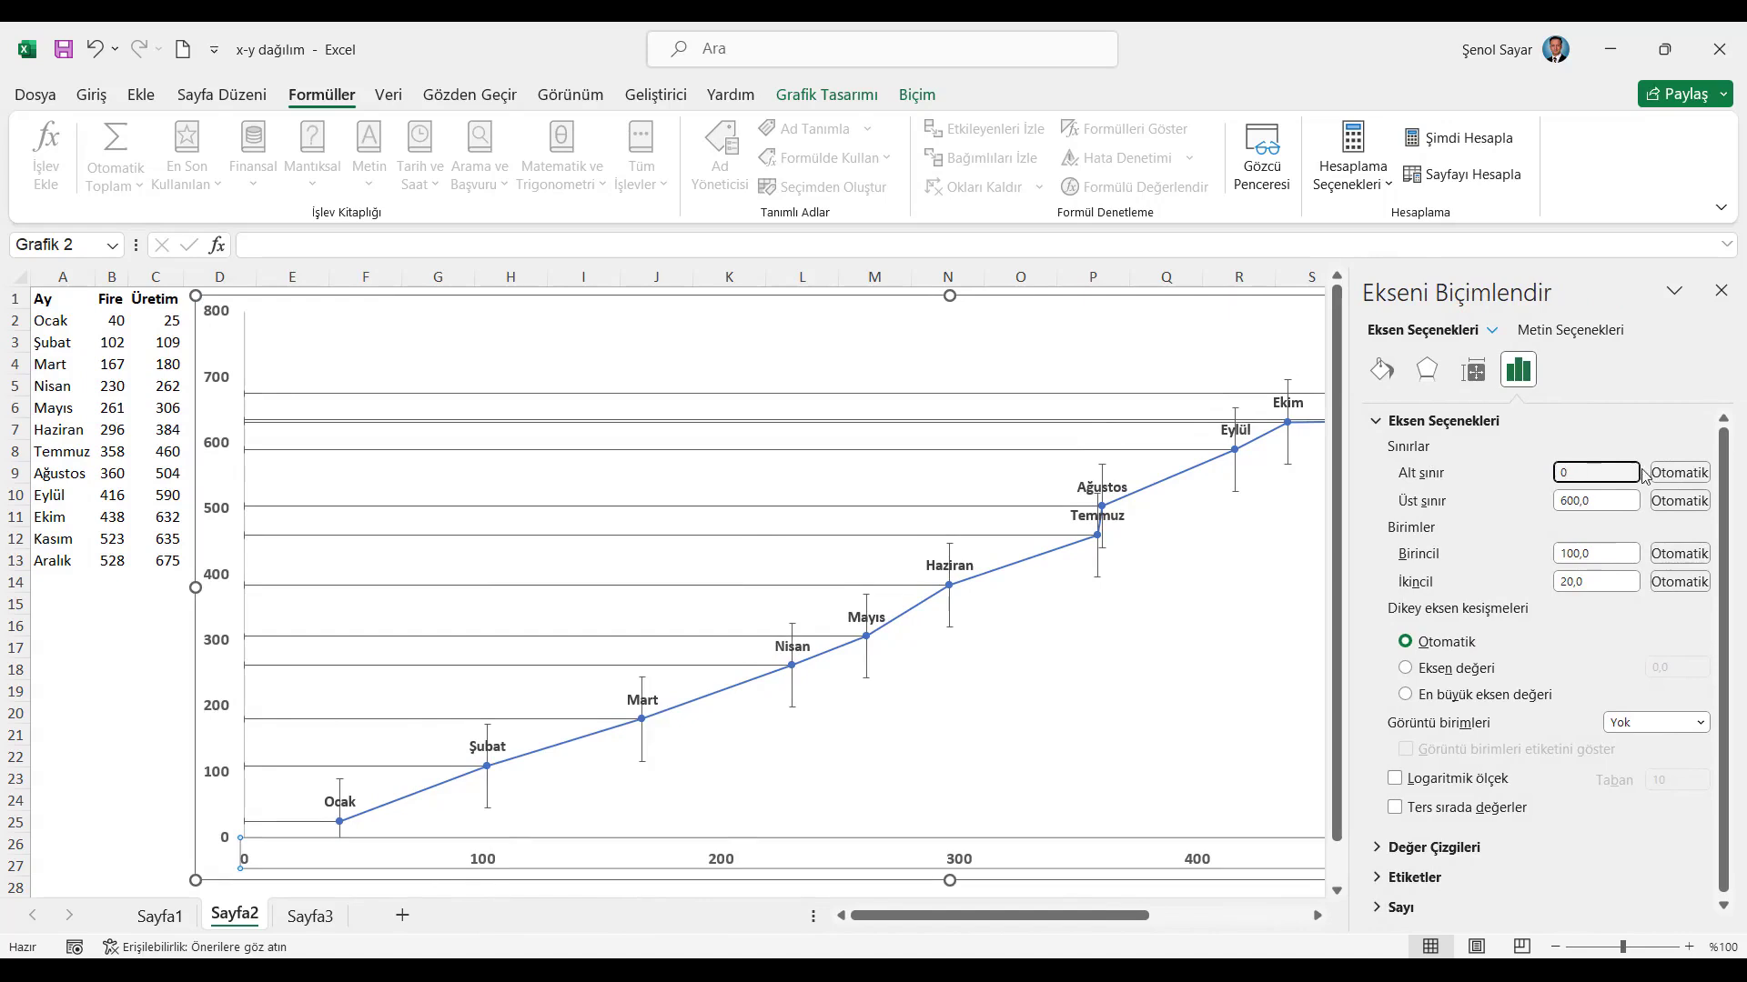
left_click(1614, 499)
left_click(1722, 290)
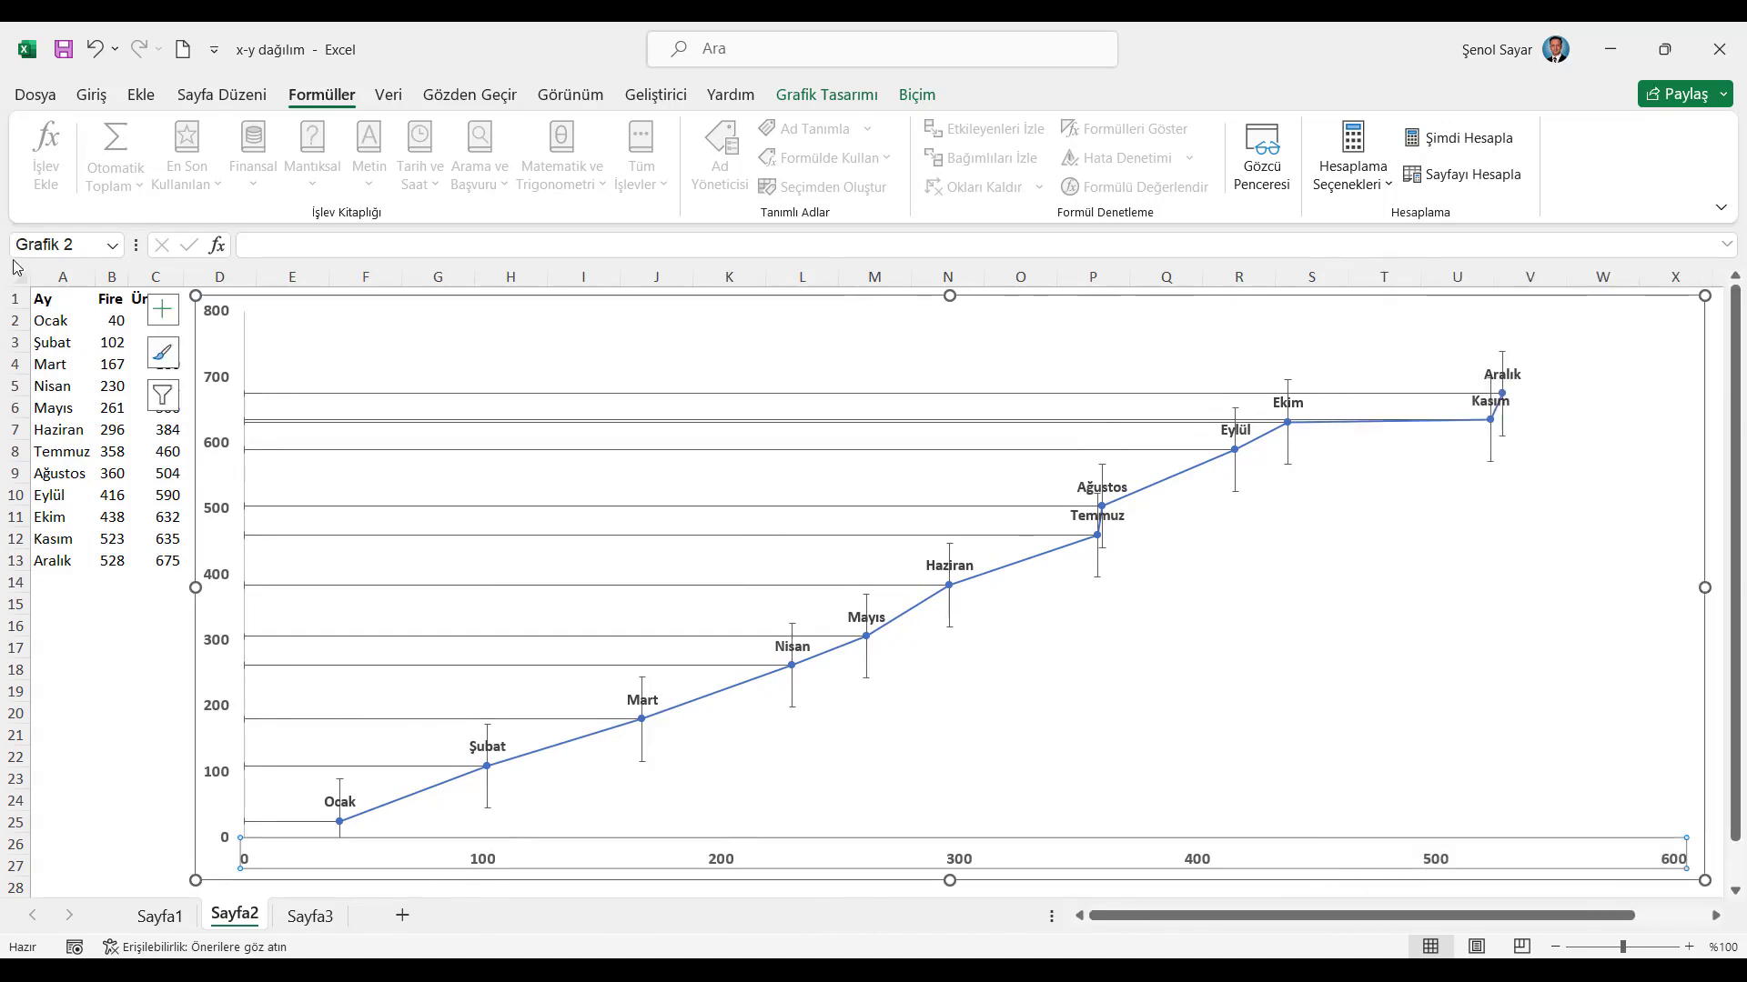
left_click(43, 298)
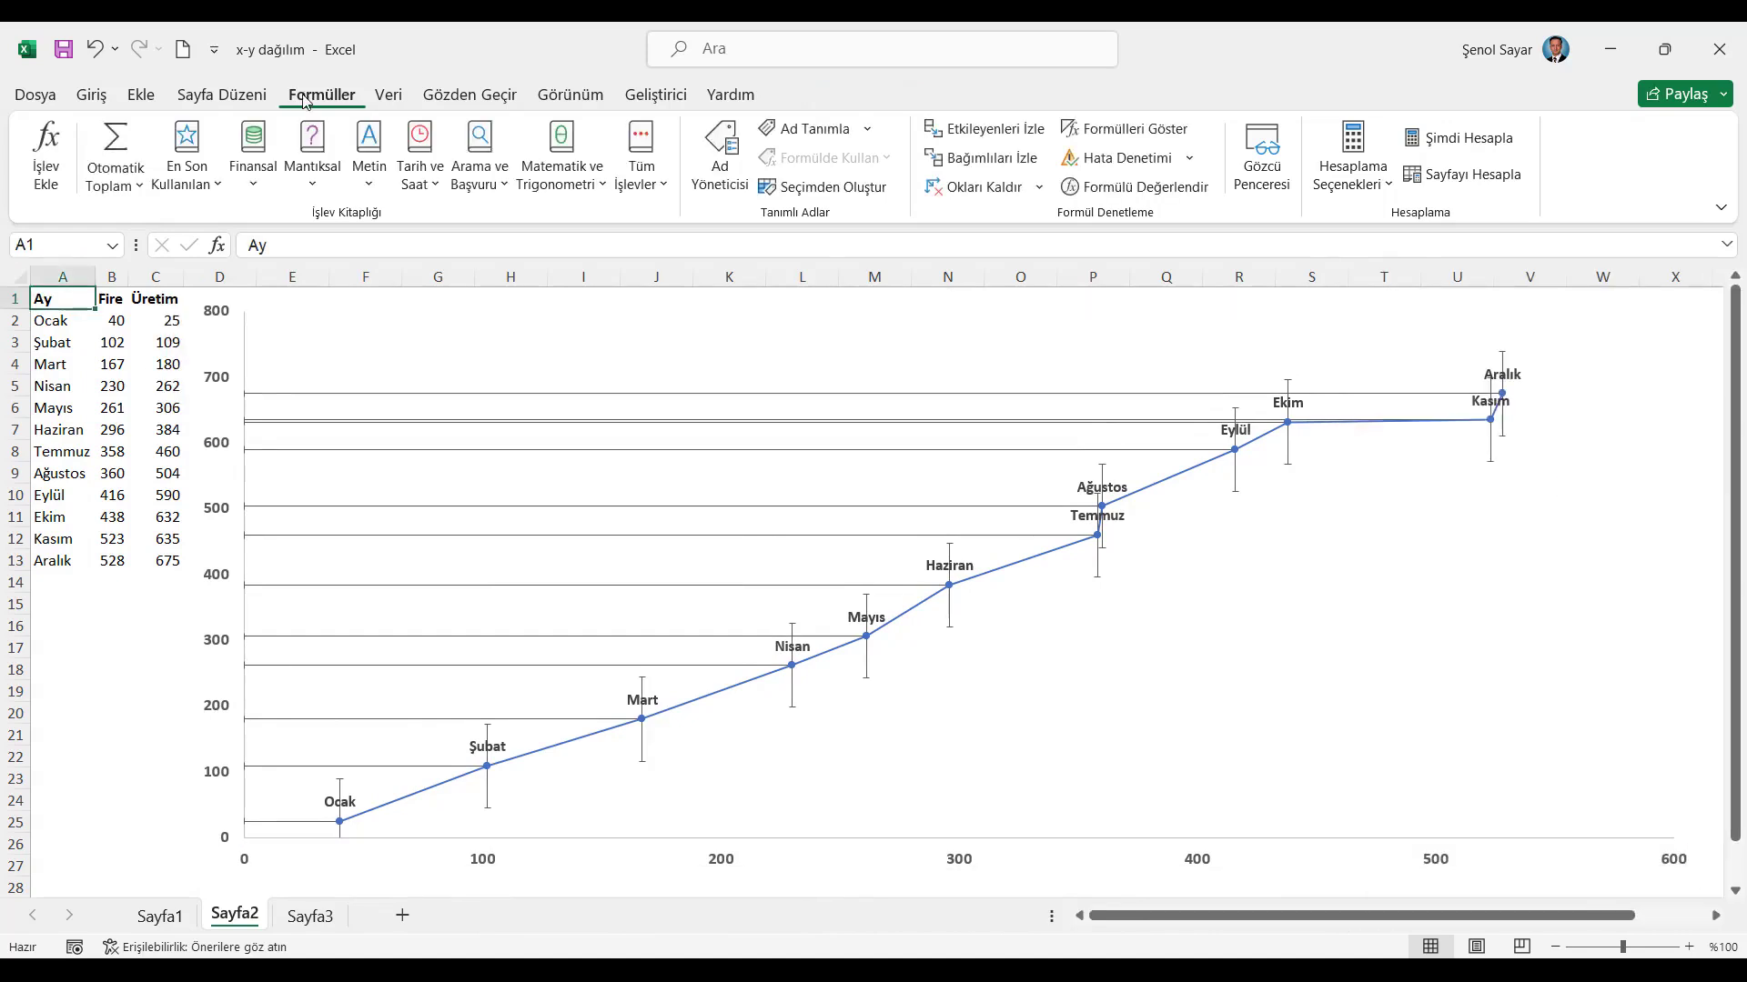
Recalculate the Fire and Üretim data repeatedly until Aralık totals read 603/656
left_click(1453, 143)
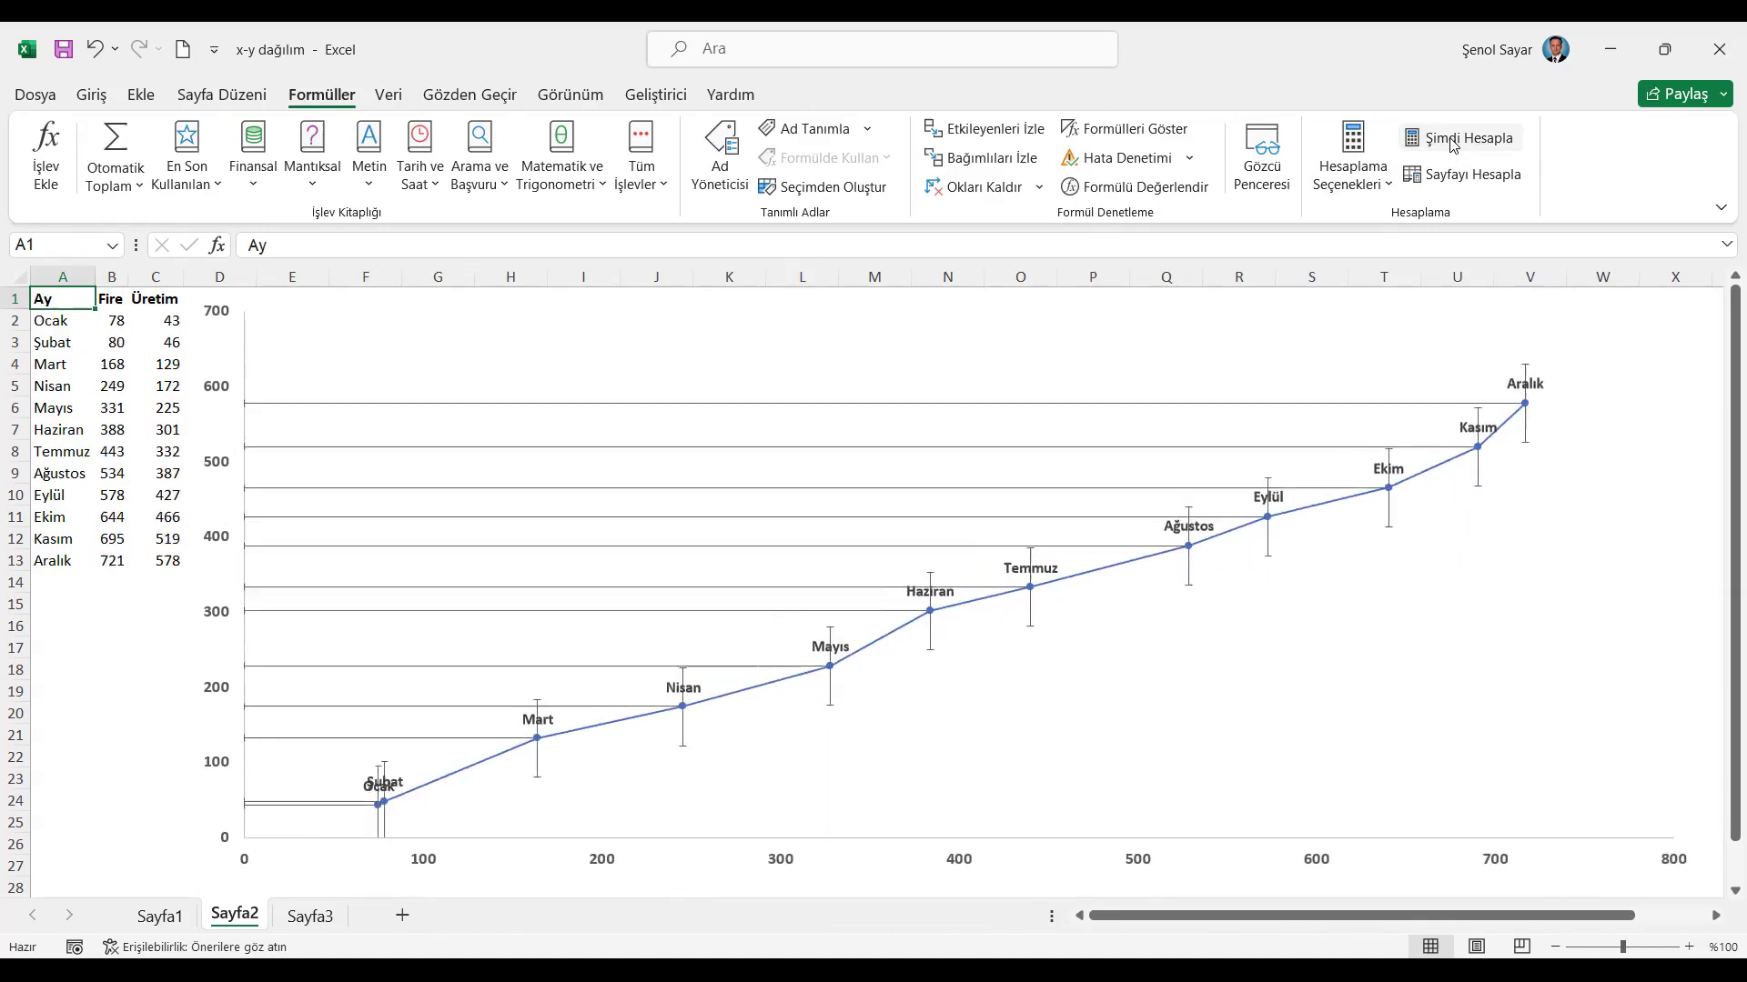
left_click(1453, 143)
left_click(1452, 144)
left_click(1453, 144)
left_click(1453, 144)
left_click(1452, 144)
left_click(1452, 144)
left_click(1456, 144)
left_click(1503, 142)
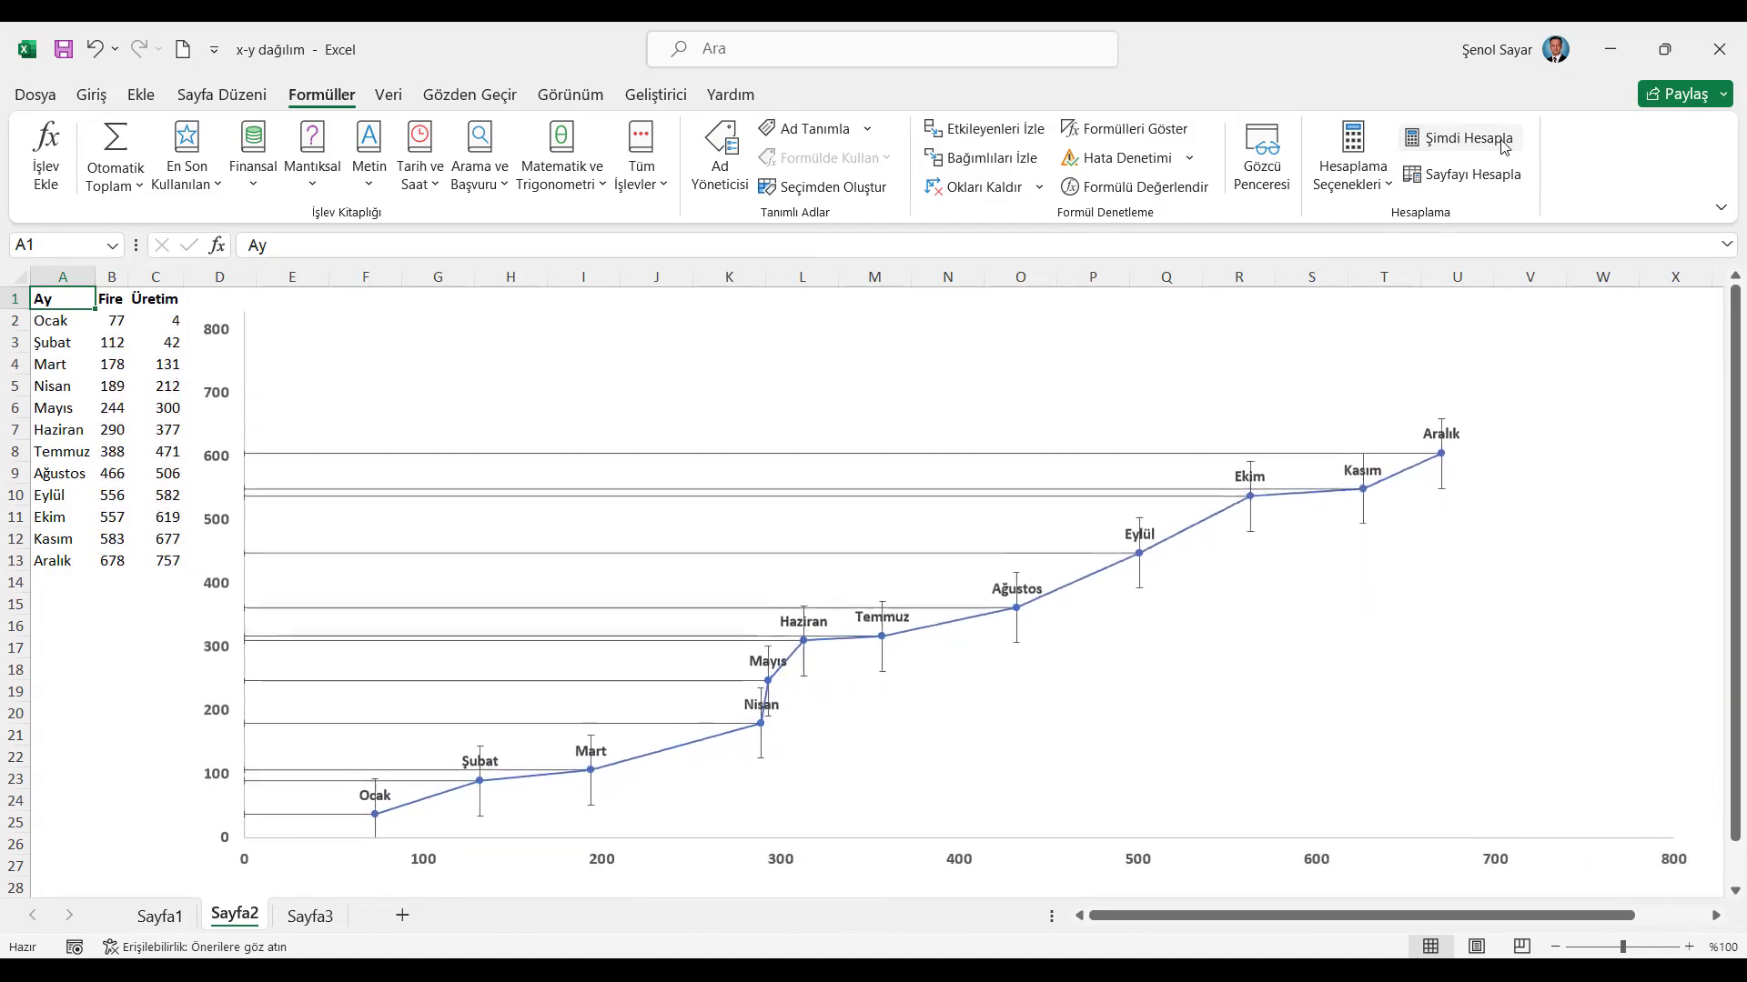
left_click(1503, 143)
left_click(1503, 145)
left_click(1503, 145)
left_click(1503, 146)
left_click(1502, 146)
left_click(1503, 146)
left_click(1502, 146)
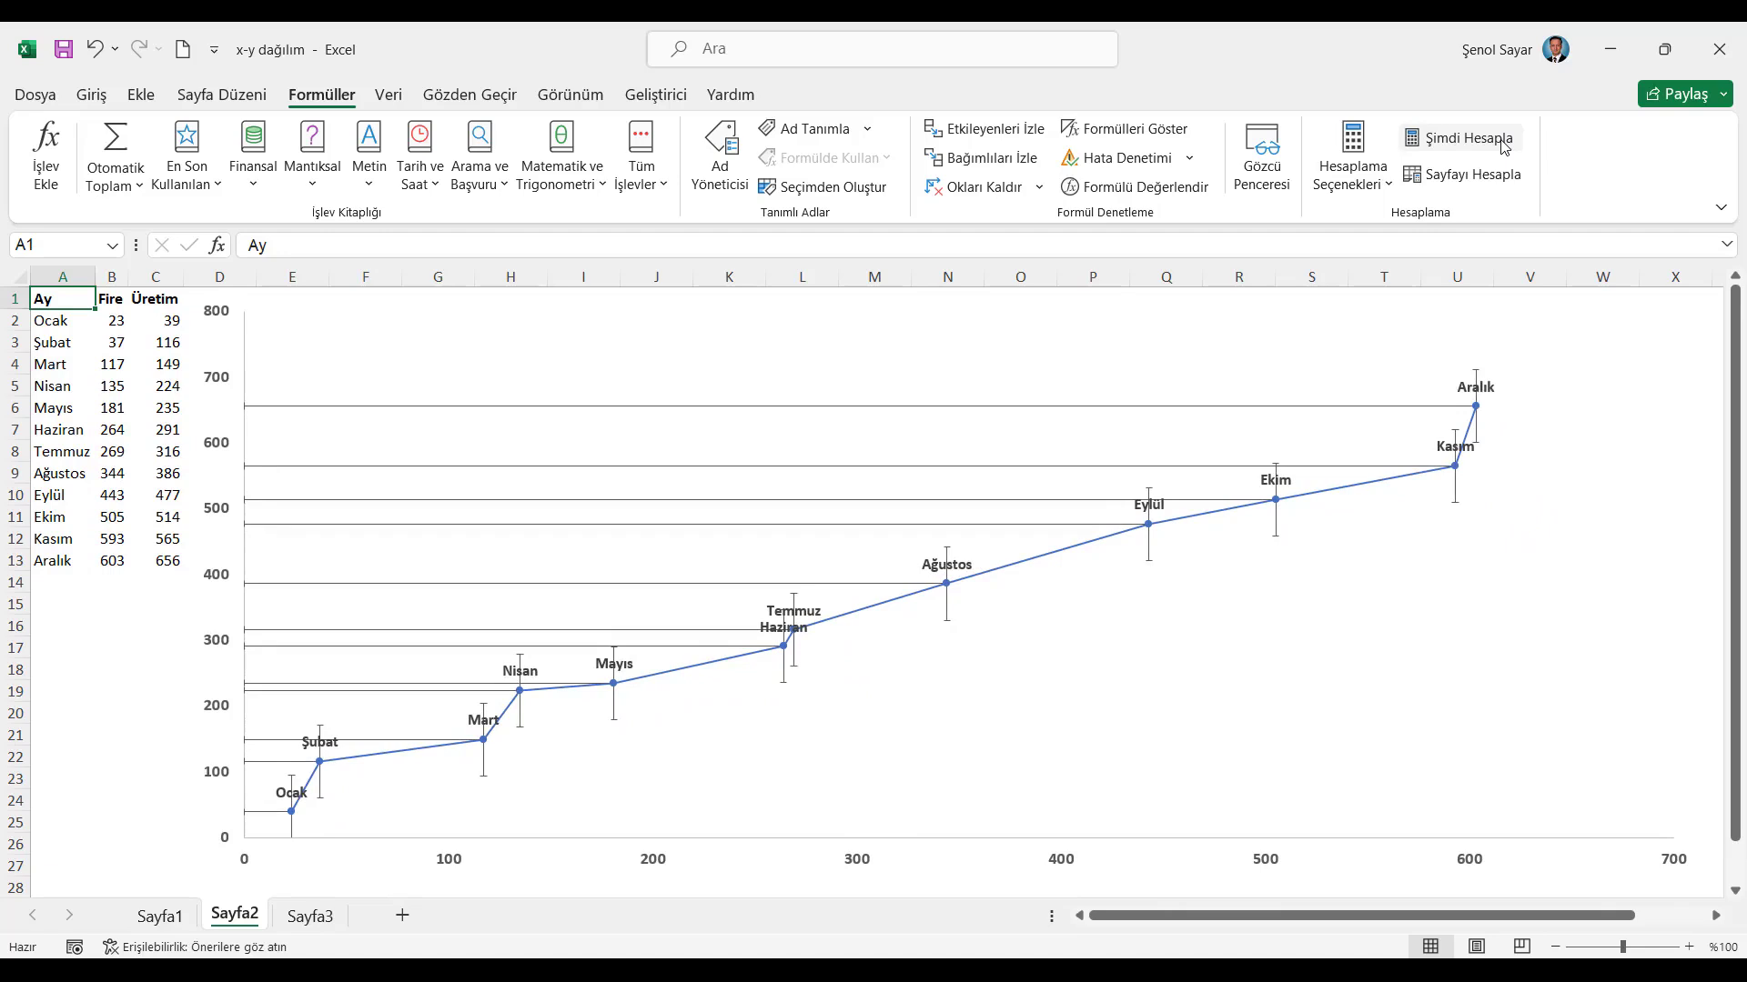
Minimize Excel to reveal the YouTube channel's Videos page in Chrome
left_click(1611, 50)
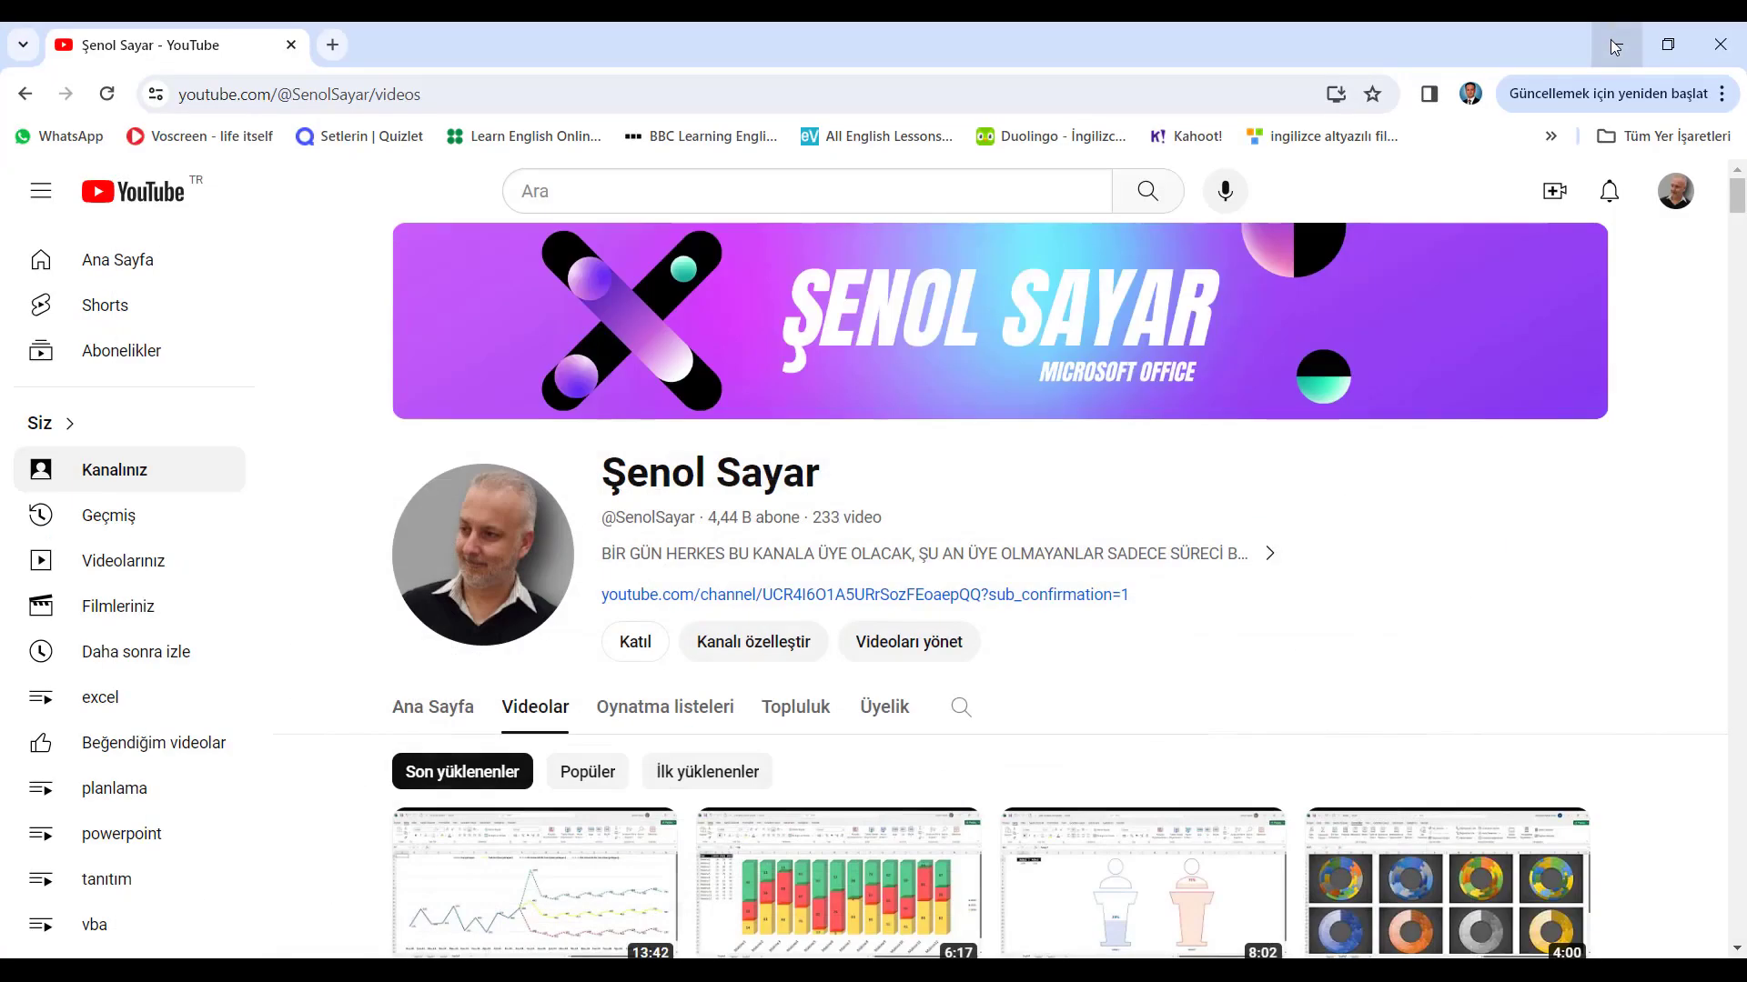